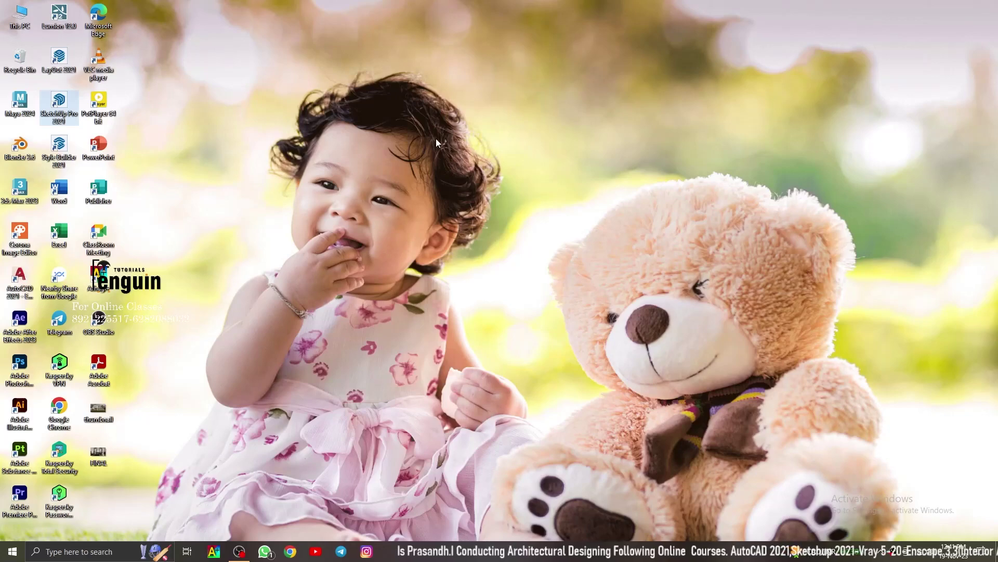
Step: Refresh the desktop, then open FINAL.jpg full-screen in Windows Photos
right_click(436, 138)
left_click(459, 167)
right_click(442, 137)
left_click(469, 168)
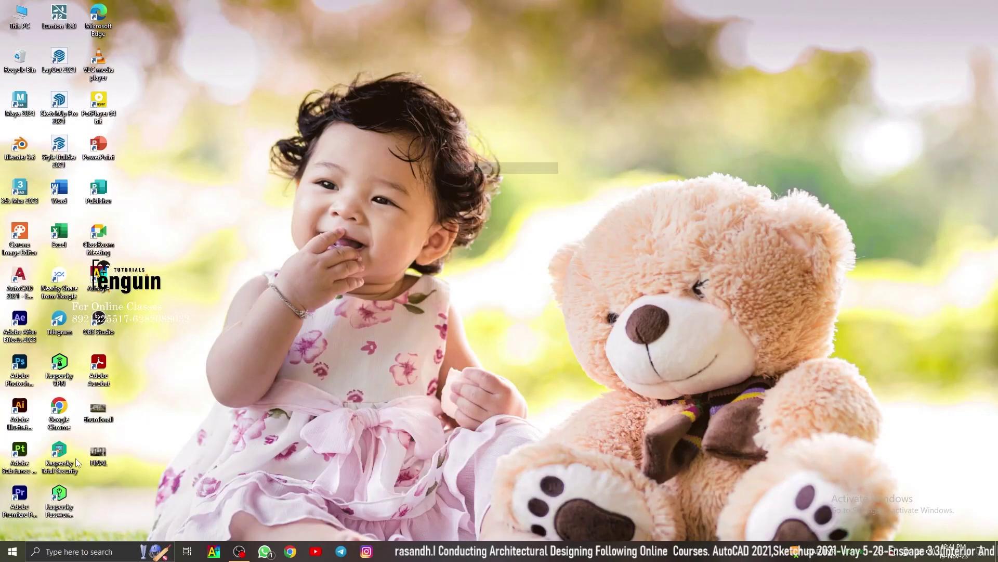
double_click(102, 460)
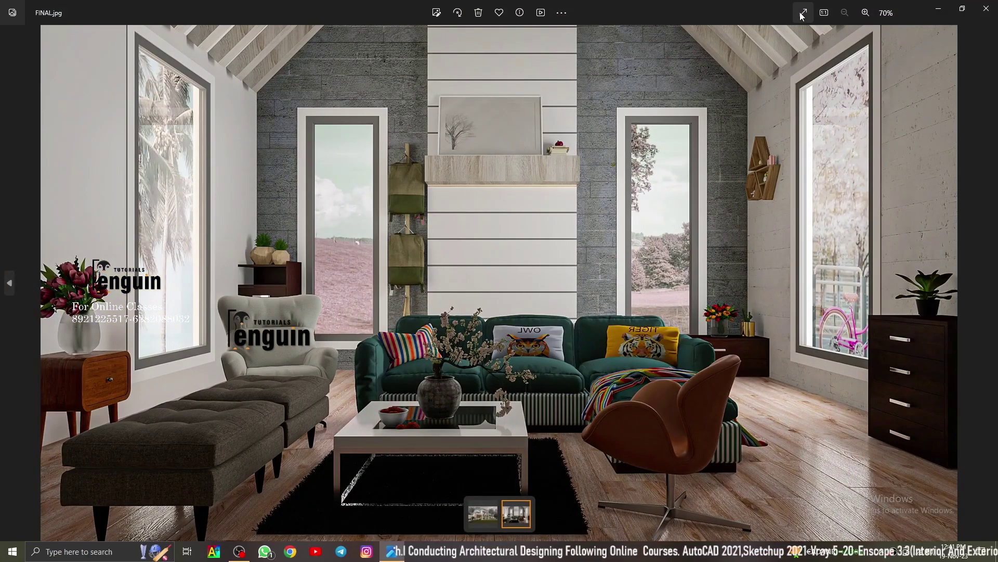
left_click(802, 14)
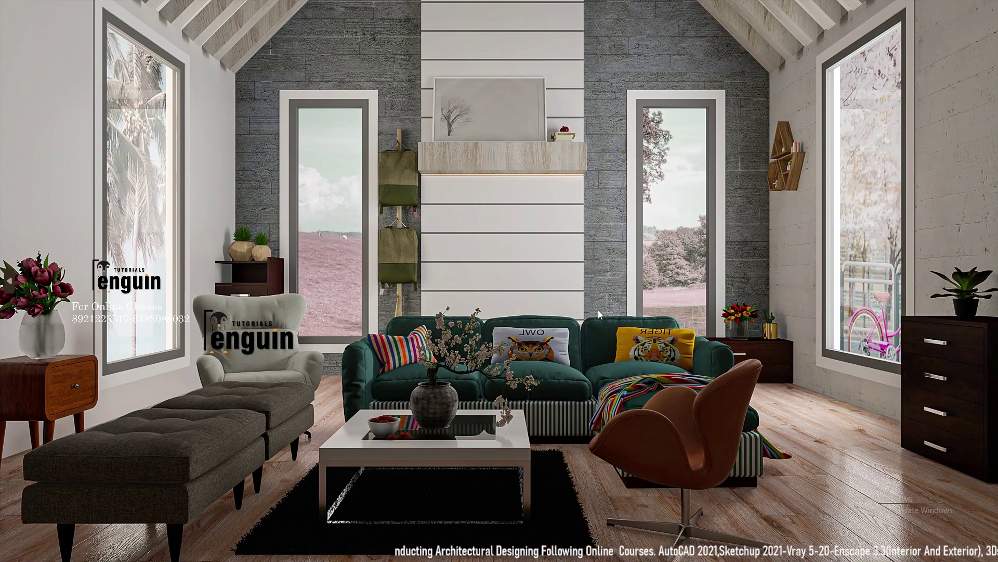
Step: Zoom and pan around the render to inspect its sofa, cushions and windows
scroll(696, 311, "up", 3)
left_click_drag(696, 311, 583, 181)
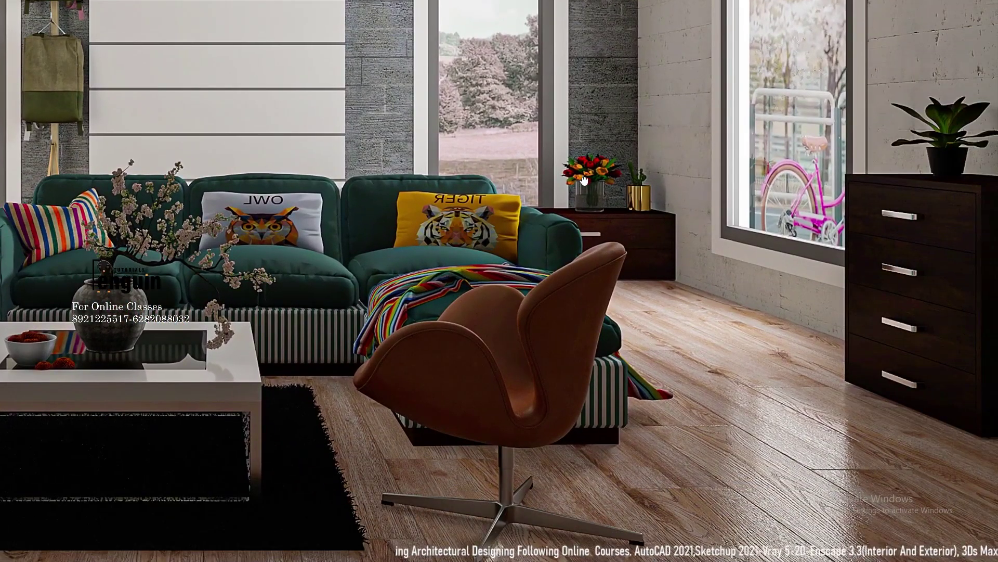
scroll(487, 250, "down", 3)
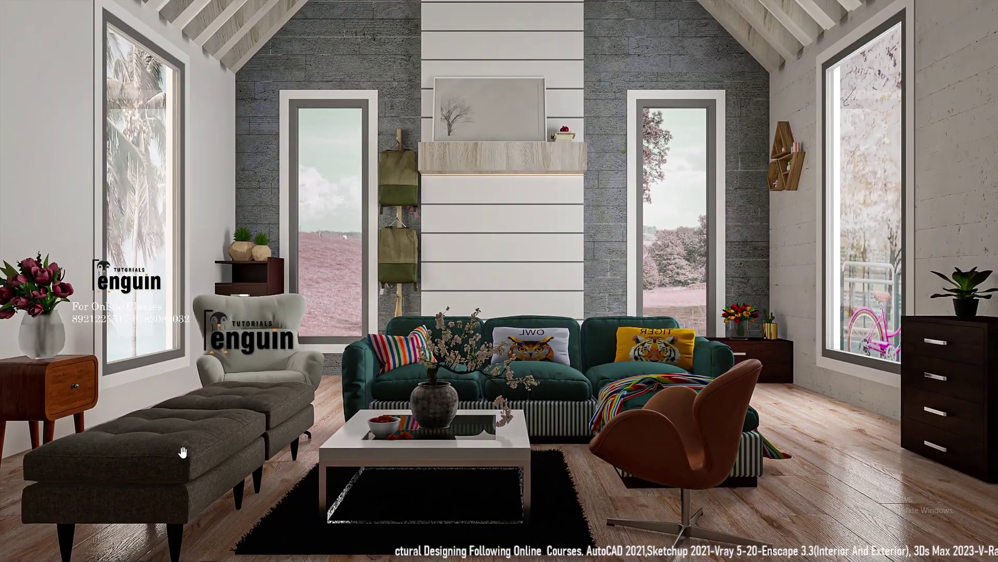
scroll(183, 452, "up", 5)
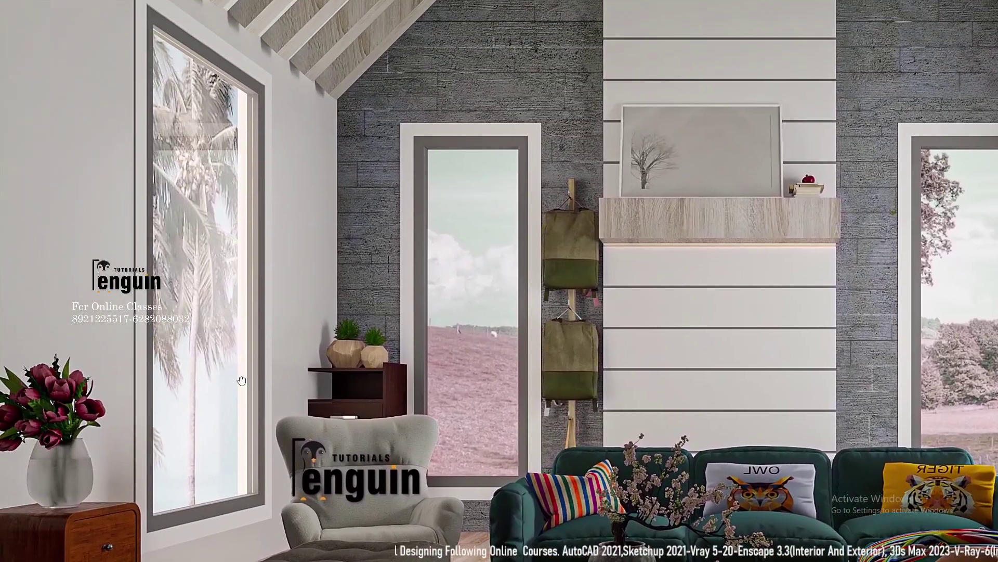
scroll(241, 381, "down", 3)
scroll(506, 288, "up", 3)
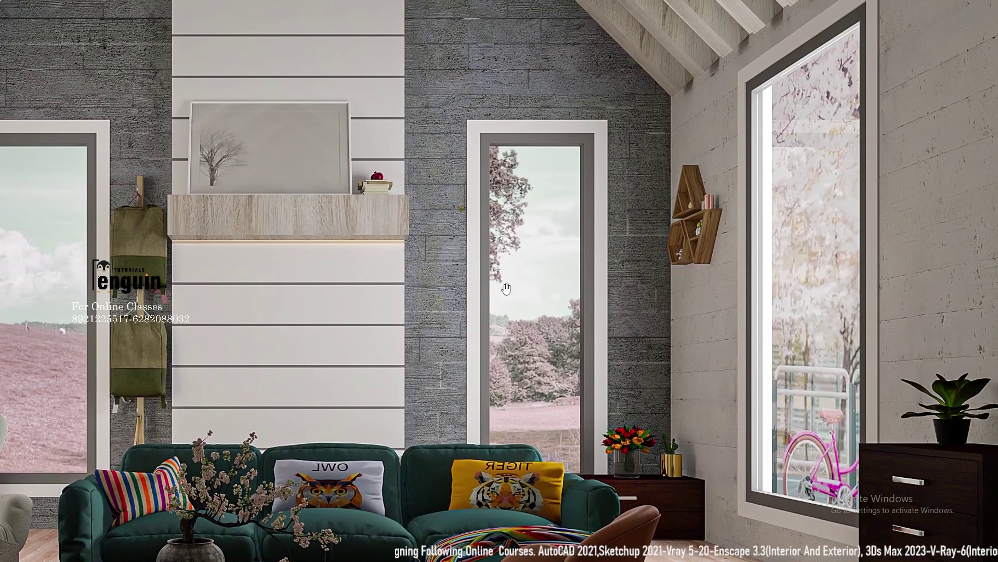
right_click(572, 266)
left_click(515, 262)
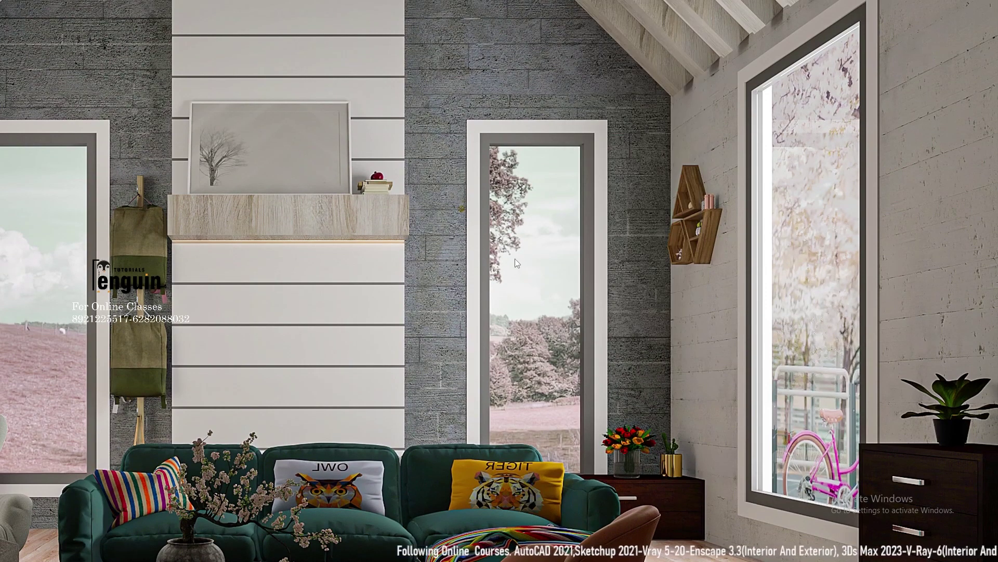
scroll(516, 264, "down", 5)
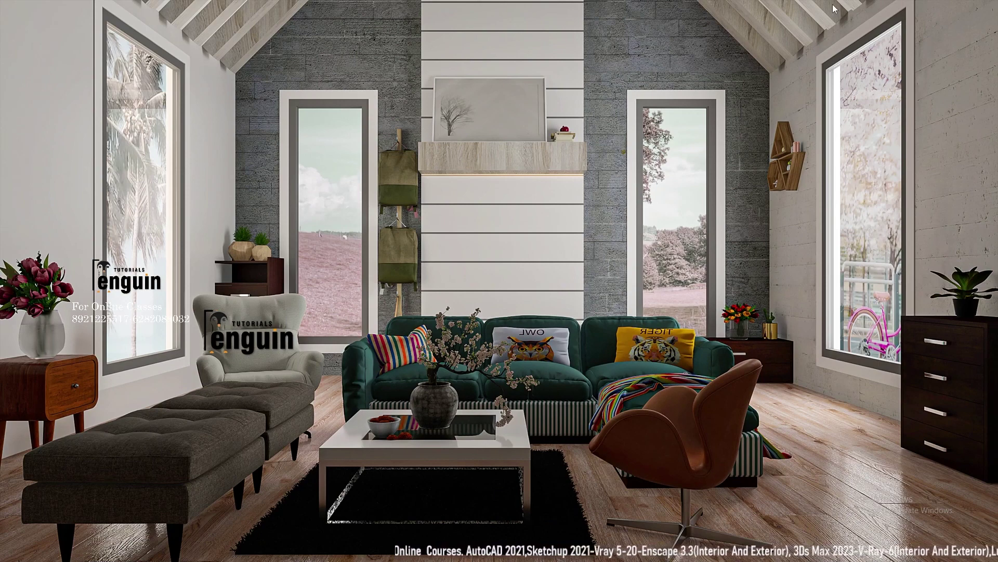
scroll(641, 348, "up", 2)
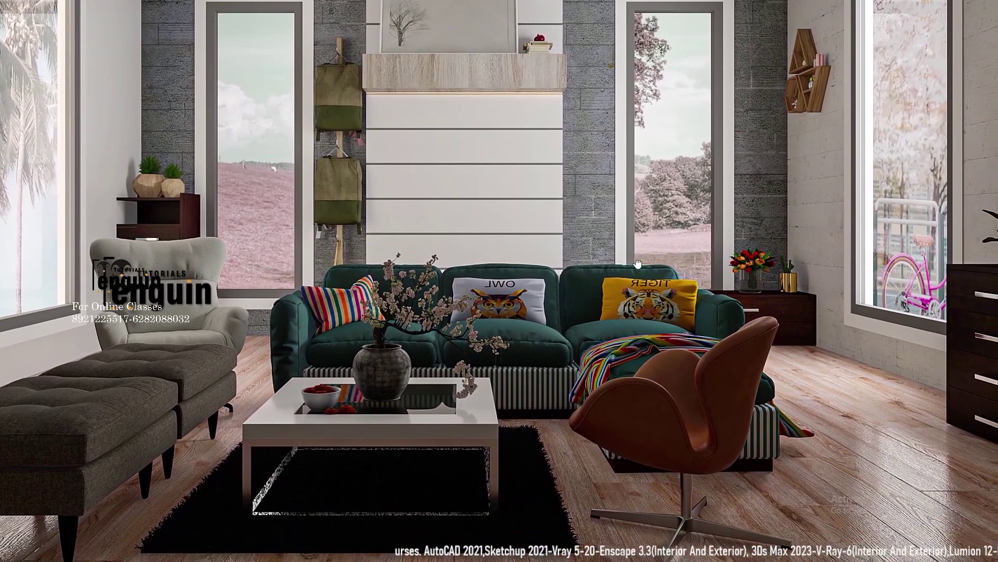
Step: Pan the render once more, close Photos, and launch SketchUp Pro 2021 from the desktop
mouse_move(648, 352)
left_mouse_down()
mouse_move(491, 262)
mouse_move(704, 247)
left_mouse_up()
scroll(576, 244, "down", 2)
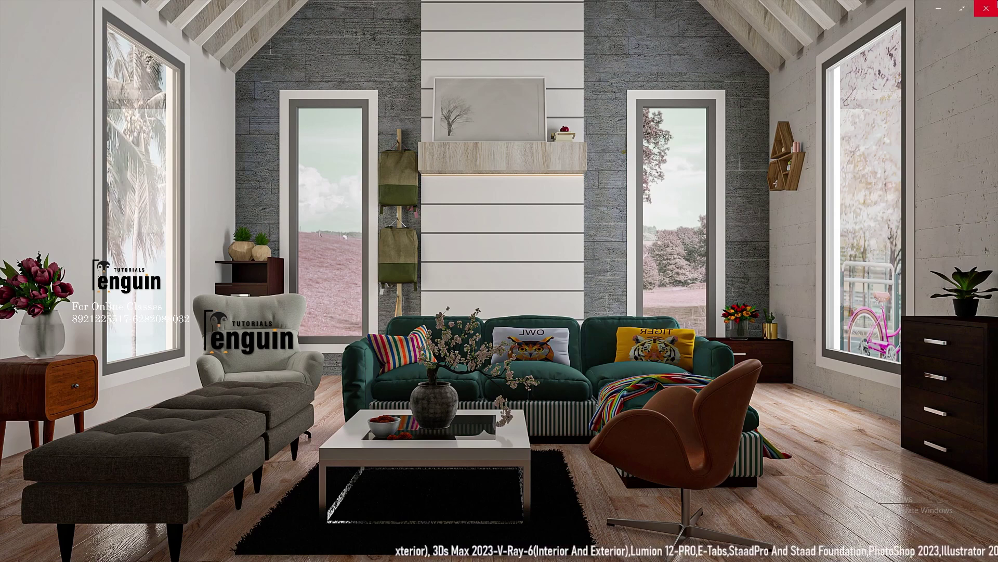
left_click(985, 6)
right_click(387, 90)
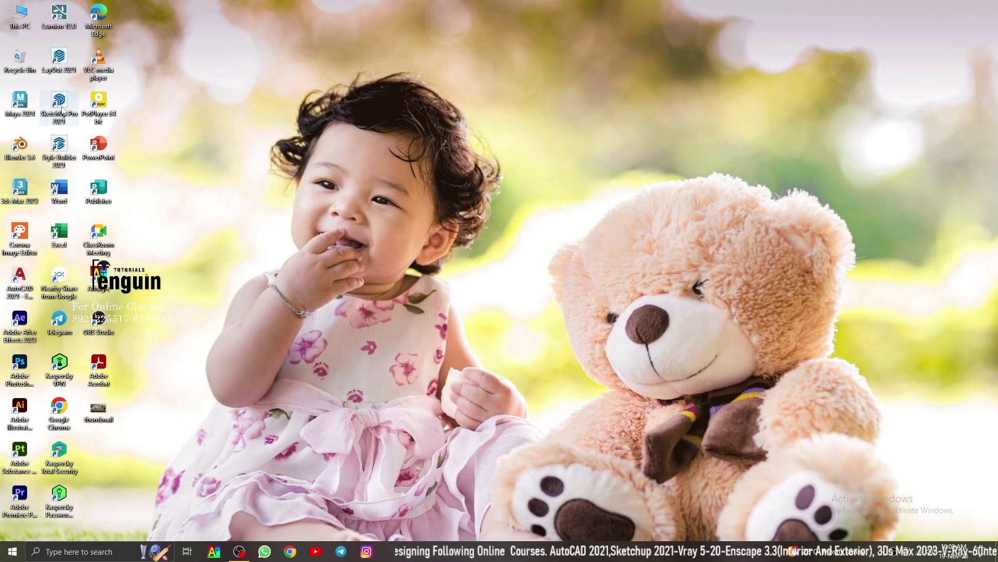
double_click(61, 109)
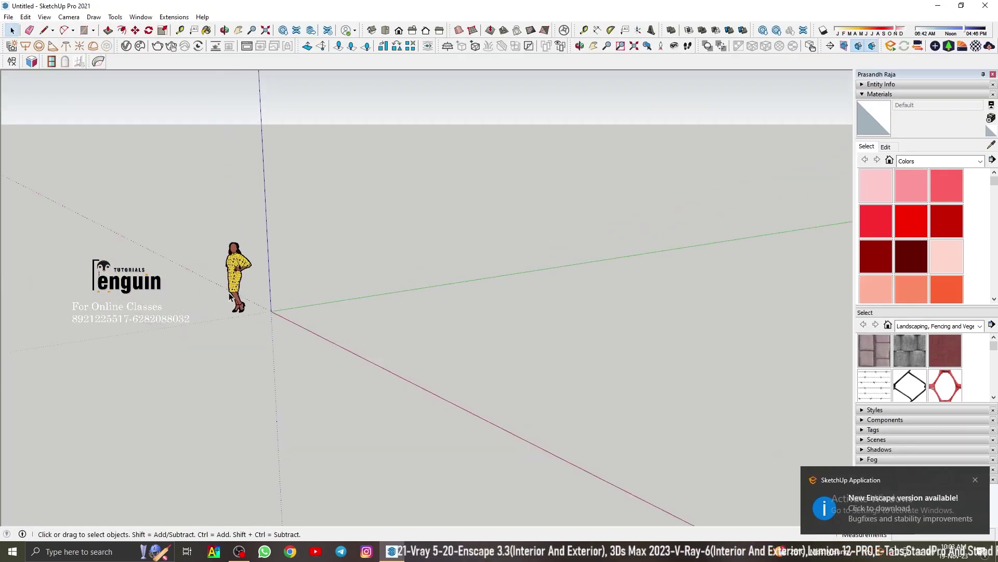
Step: Draw two arched eyebrows on the scale figure's forehead with 2 Point Arc
scroll(177, 249, "up", 10)
key("c")
scroll(256, 137, "down", 2)
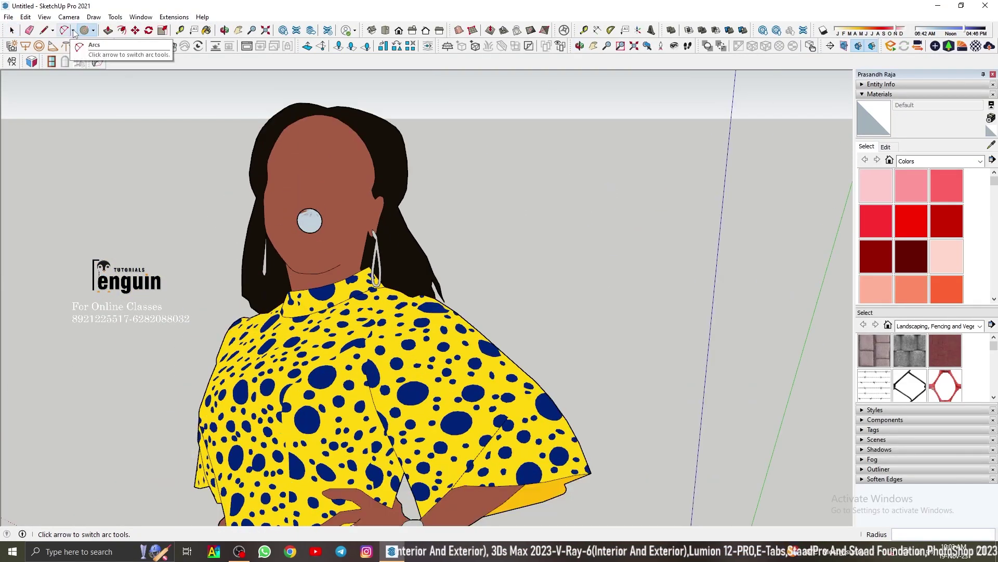
left_click(72, 30)
left_click(91, 52)
left_click(282, 177)
left_click(305, 179)
left_click(299, 156)
scroll(299, 156, "up", 2)
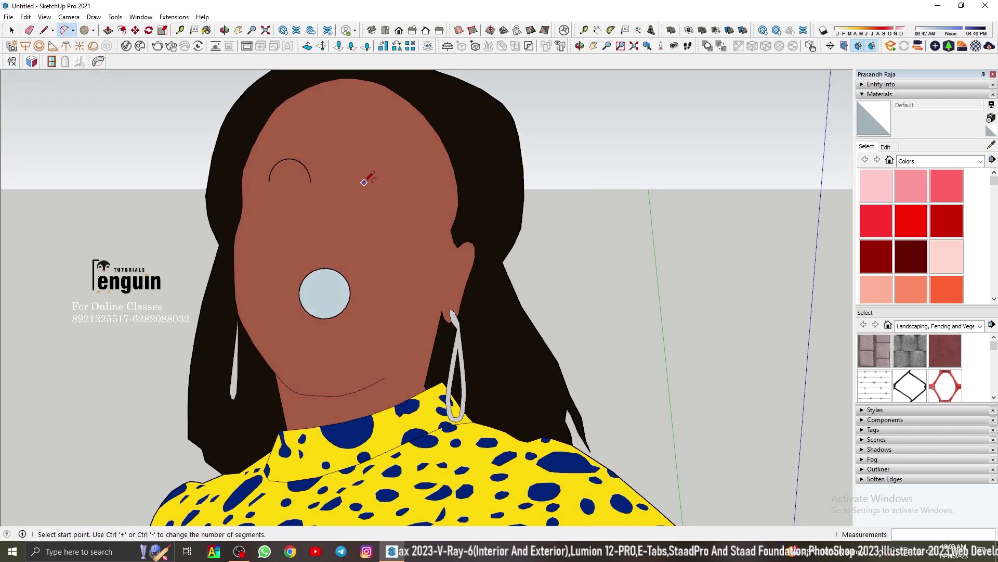
double_click(400, 156)
Step: Add a round eye circle and a T-shaped nose outline to the face
key("c")
scroll(289, 171, "up", 2)
left_click(408, 176)
key("l")
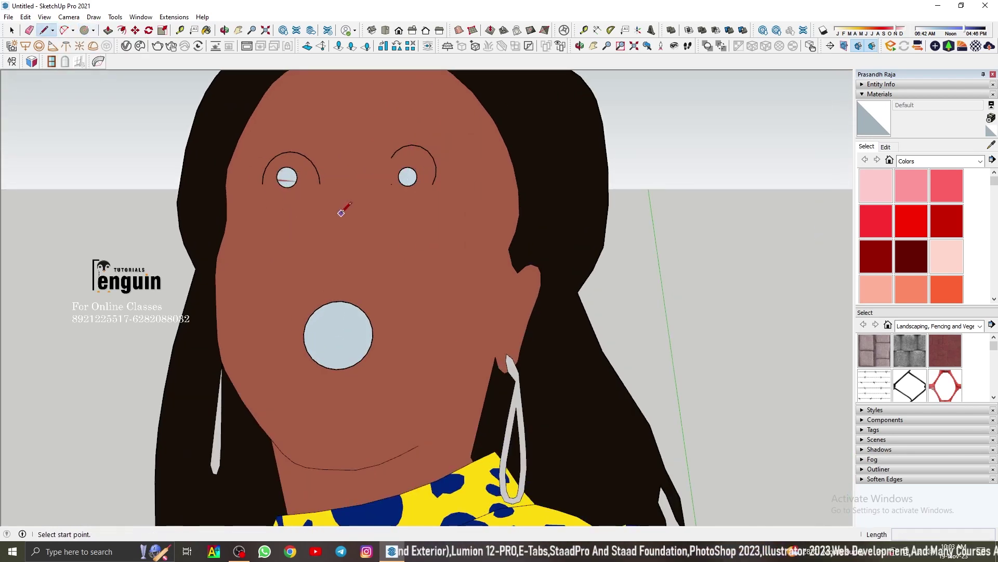
left_click(334, 213)
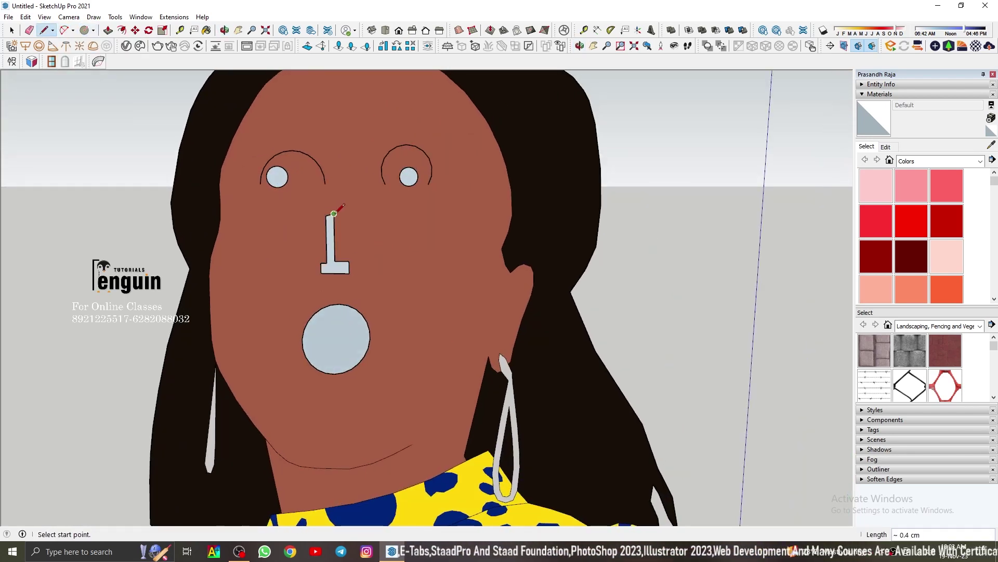
Step: Widen the mouth circle into an oval painted Color B01, then switch to Iso view
key("s")
left_click_drag(370, 338, 413, 338)
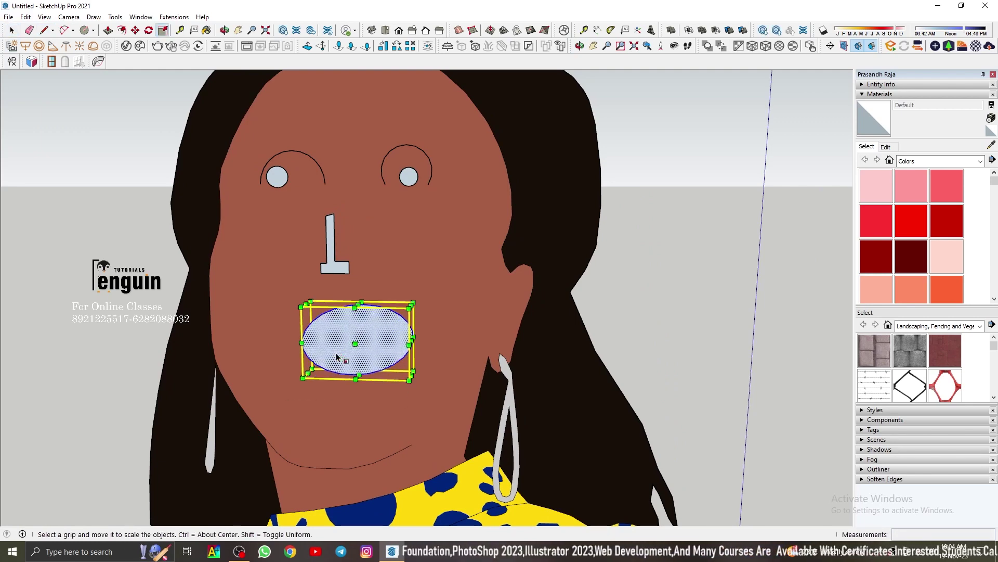
key("q")
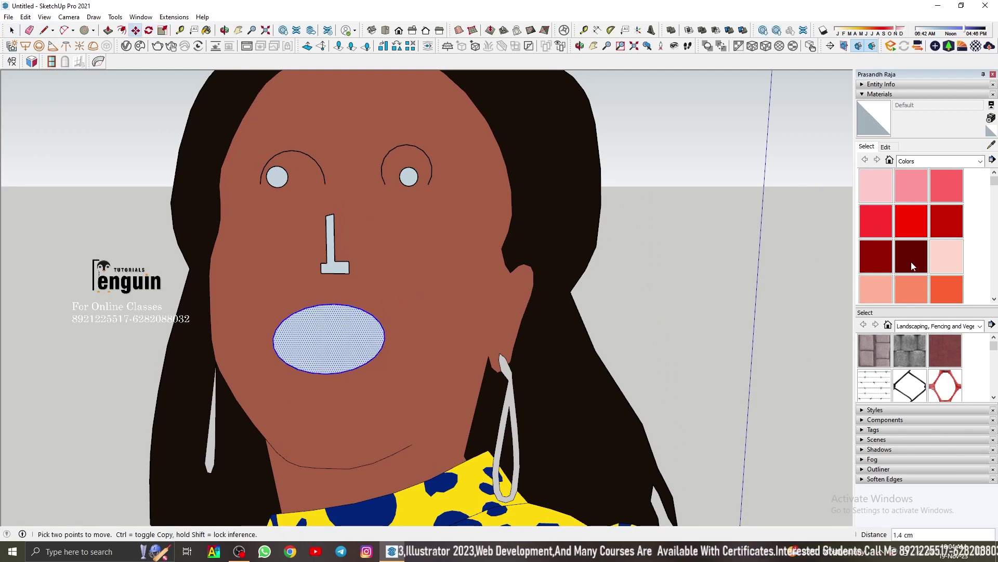
left_click(947, 256)
left_click(335, 327)
middle_click_drag(334, 327, 366, 285)
scroll(367, 288, "down", 5)
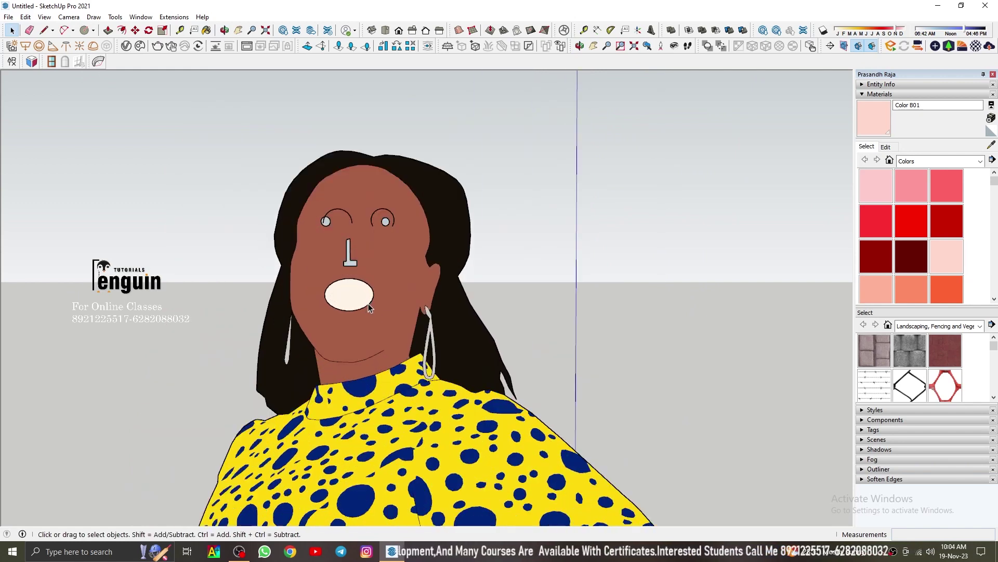
left_click(373, 30)
Step: Draw the rectangular floor from the origin in Top view
key("r")
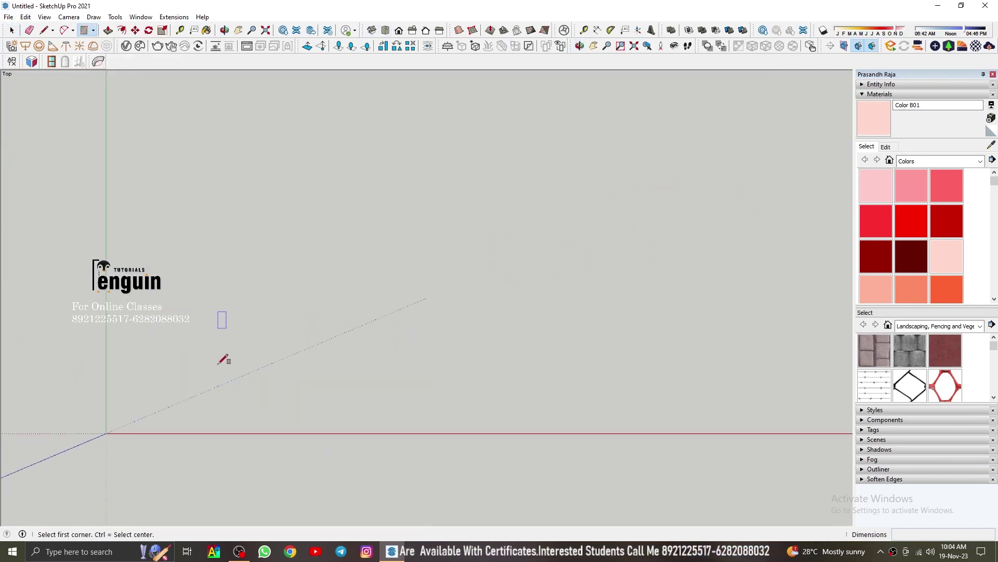
left_click(106, 433)
left_click(469, 158)
key("space")
key("shift+z")
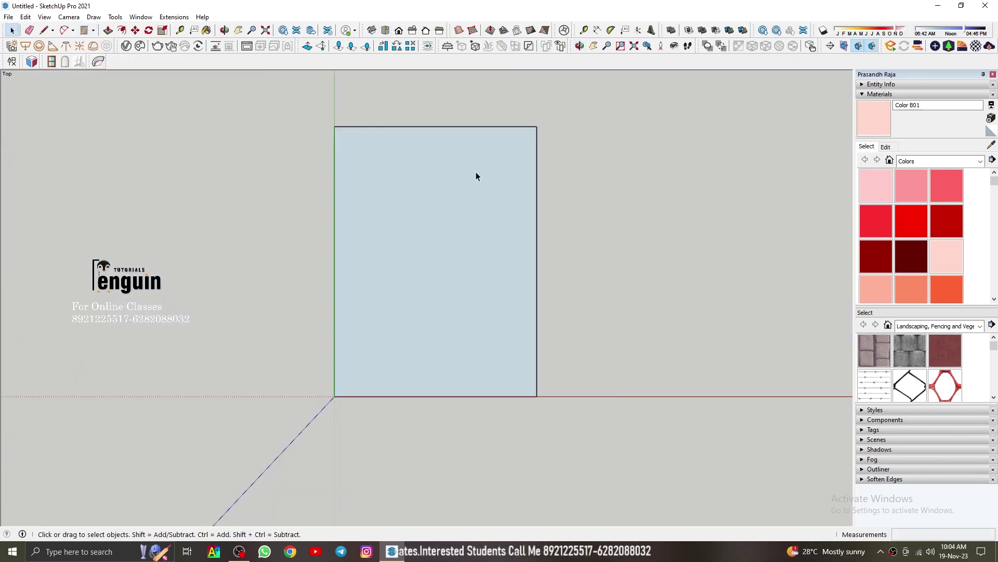
scroll(475, 172, "up", 1)
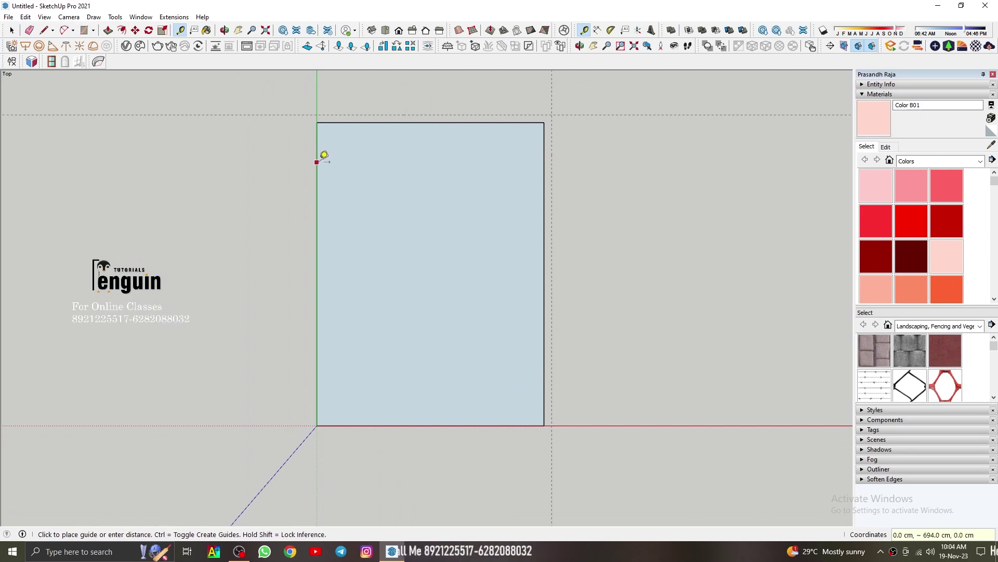
Step: Draw thin wall strips along the floor edges and group them
left_click(310, 113)
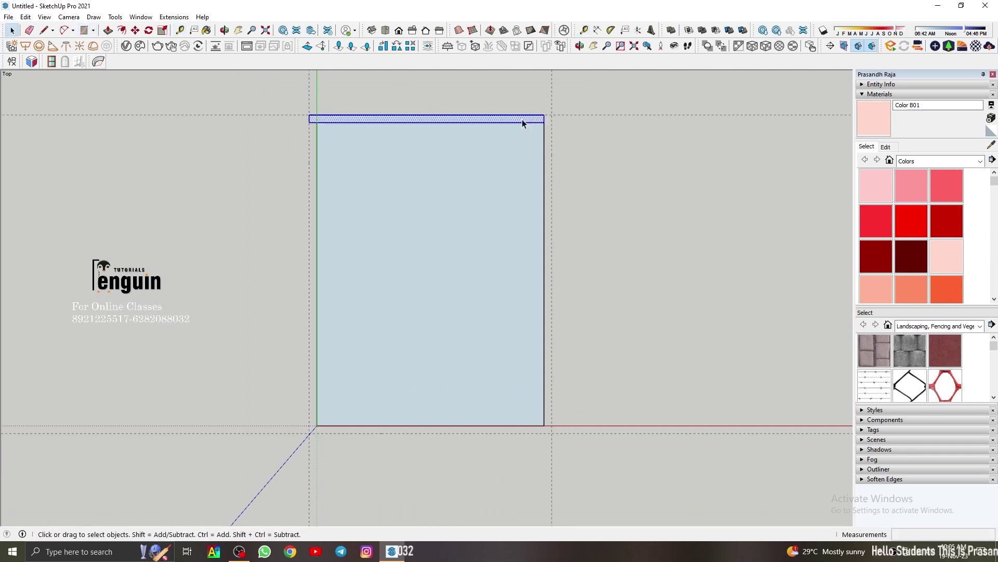
left_click(552, 115)
left_click(544, 425)
right_click(550, 179)
left_click(552, 433)
left_click(317, 426)
key("space")
double_click(432, 429)
right_click(329, 316)
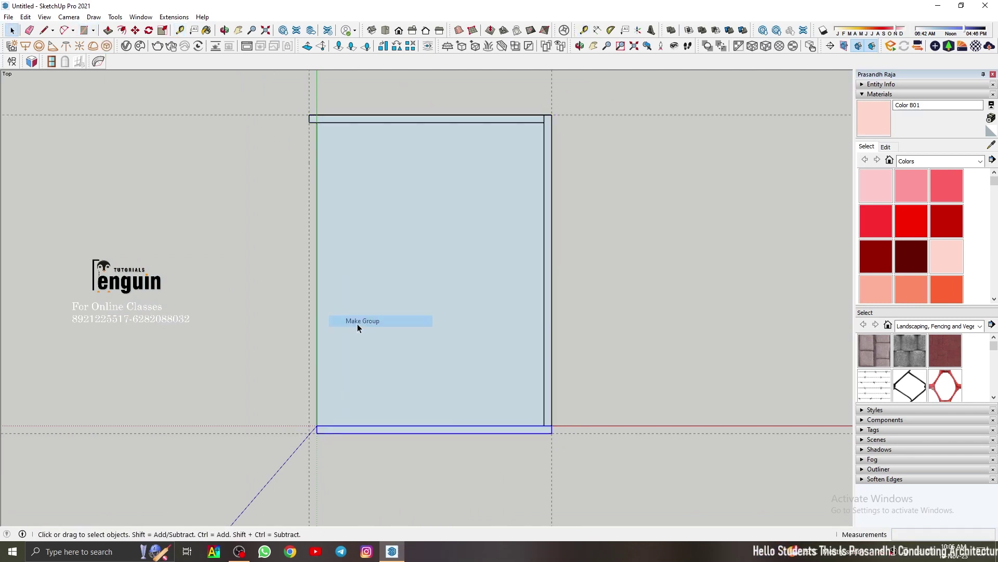
right_click(312, 126)
left_click(356, 227)
Step: Push/Pull the strips up into walls and orbit to check the open-topped box
middle_click_drag(364, 260, 606, 356)
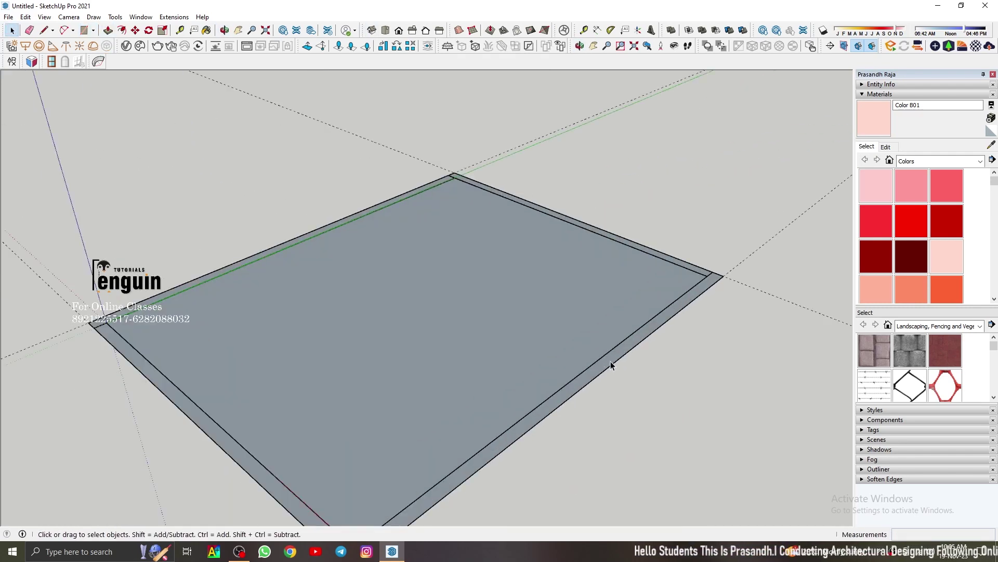
key("p")
left_click(605, 357)
left_click(604, 272)
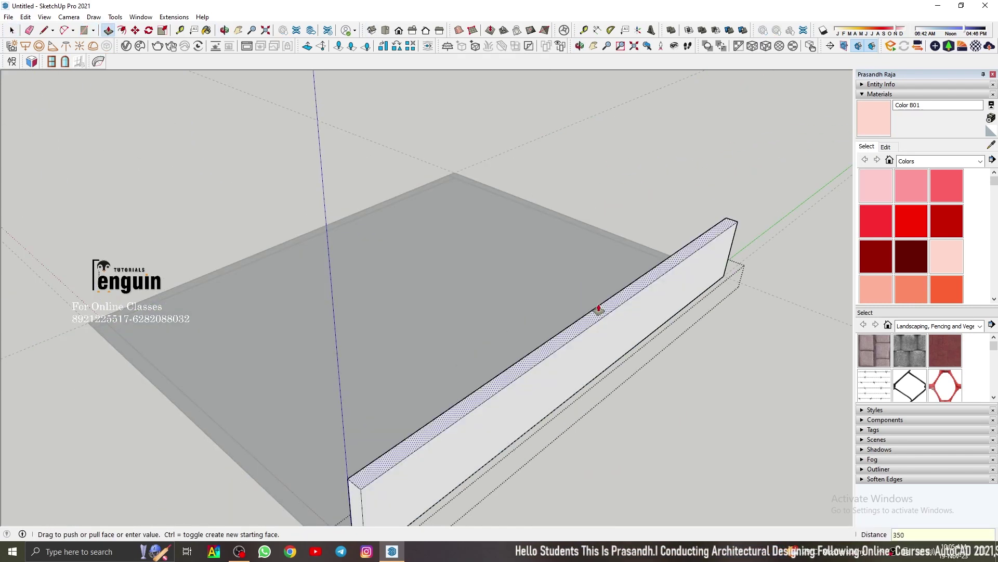
key("space")
middle_click_drag(597, 306, 610, 277)
scroll(527, 293, "up", 3)
scroll(527, 293, "down", 5)
mouse_move(435, 246)
middle_mouse_down()
mouse_move(515, 343)
mouse_move(43, 278)
mouse_move(511, 188)
middle_mouse_up()
scroll(475, 306, "down", 3)
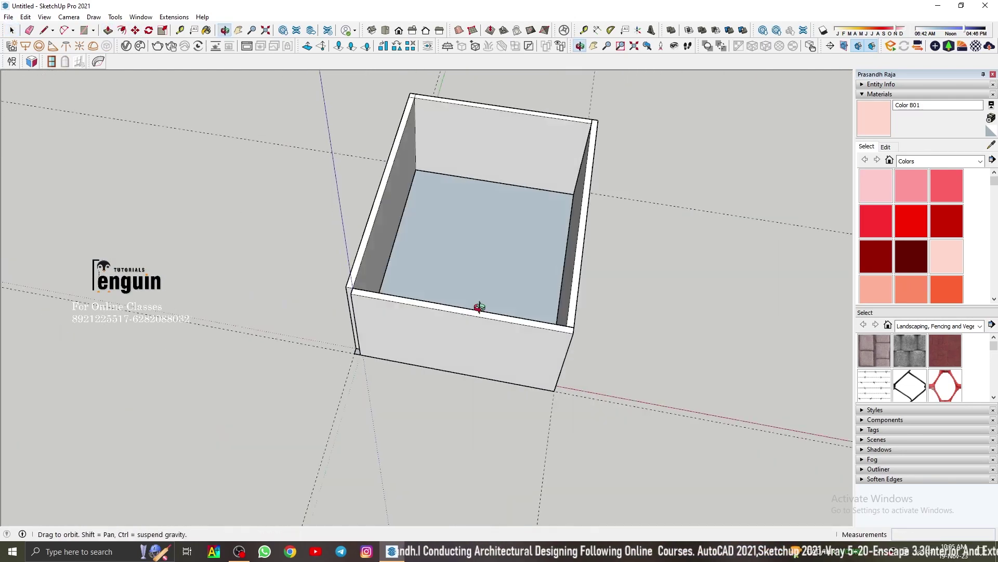
middle_click_drag(475, 305, 458, 379)
scroll(457, 379, "up", 3)
scroll(599, 381, "up", 2)
scroll(599, 382, "down", 3)
middle_click_drag(462, 329, 575, 245)
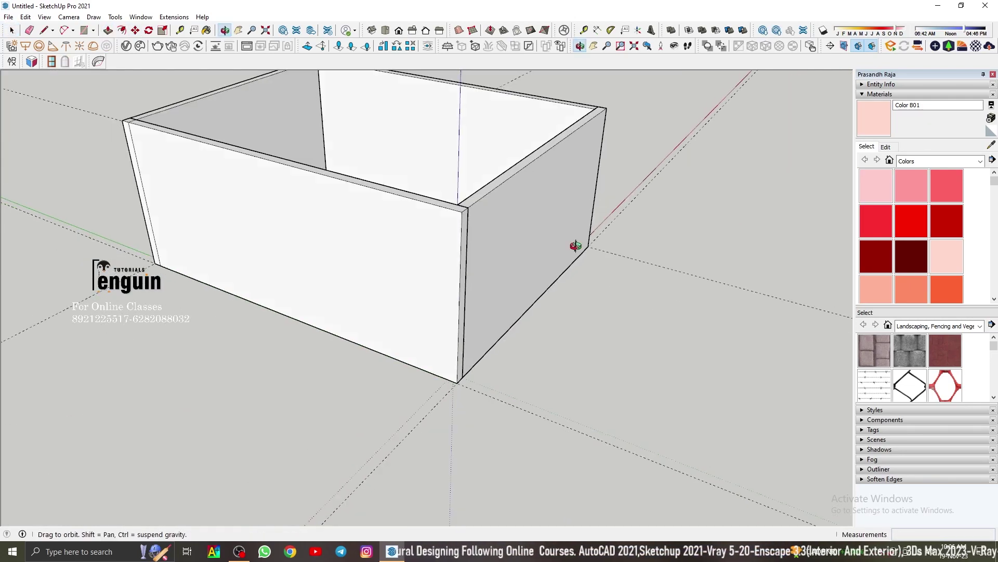
Step: Place an angled guide line above the front wall in Front view for the gable
key("t")
scroll(436, 260, "up", 2)
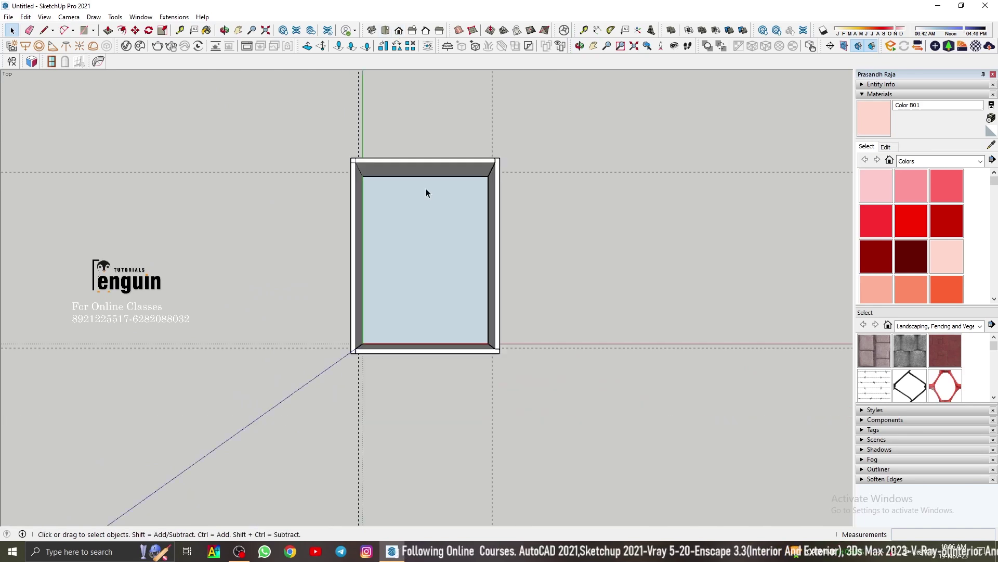
left_click(25, 17)
right_click(428, 193)
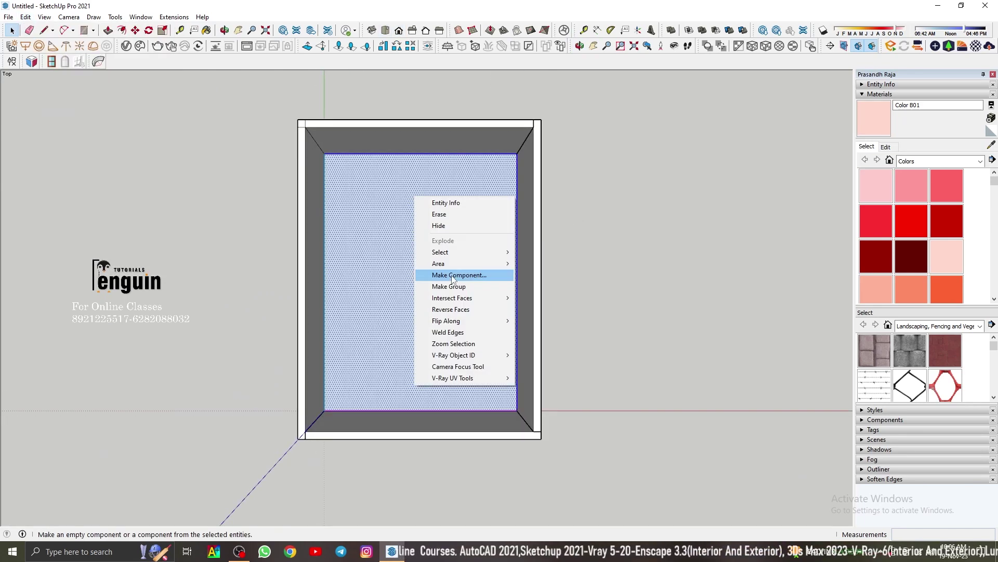
key("Escape")
scroll(435, 219, "up", 2)
key("p")
left_click(411, 46)
middle_click_drag(436, 260, 474, 296)
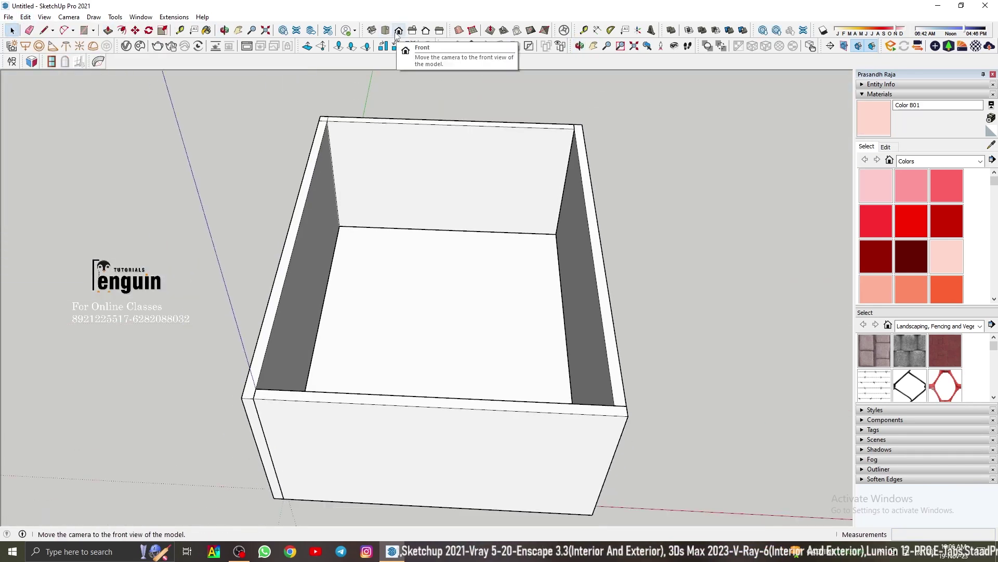
left_click(399, 29)
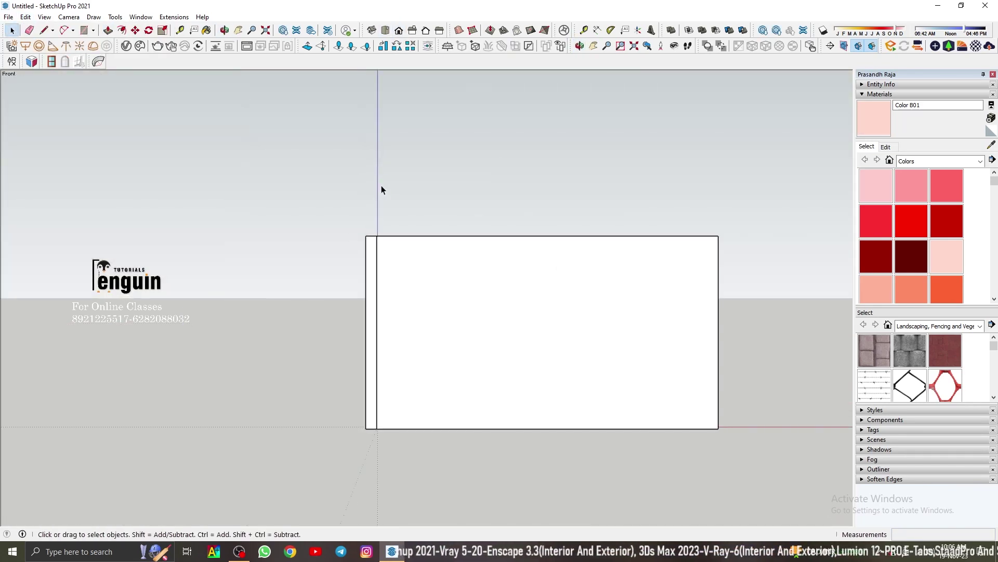
left_click(594, 93)
middle_click_drag(416, 134, 524, 196)
key("space")
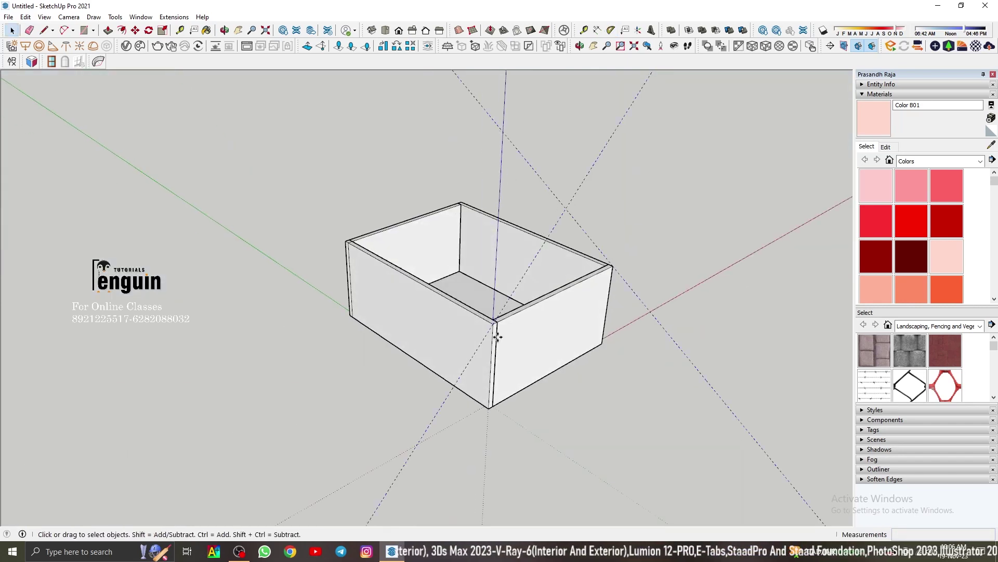
mouse_move(498, 337)
middle_mouse_down()
mouse_move(279, 204)
mouse_move(370, 147)
mouse_move(292, 178)
mouse_move(411, 148)
mouse_move(286, 282)
middle_mouse_up()
Step: Close the triangular gable outline atop the wall and make it a group
key("l")
left_click(636, 271)
middle_click_drag(636, 272, 434, 204)
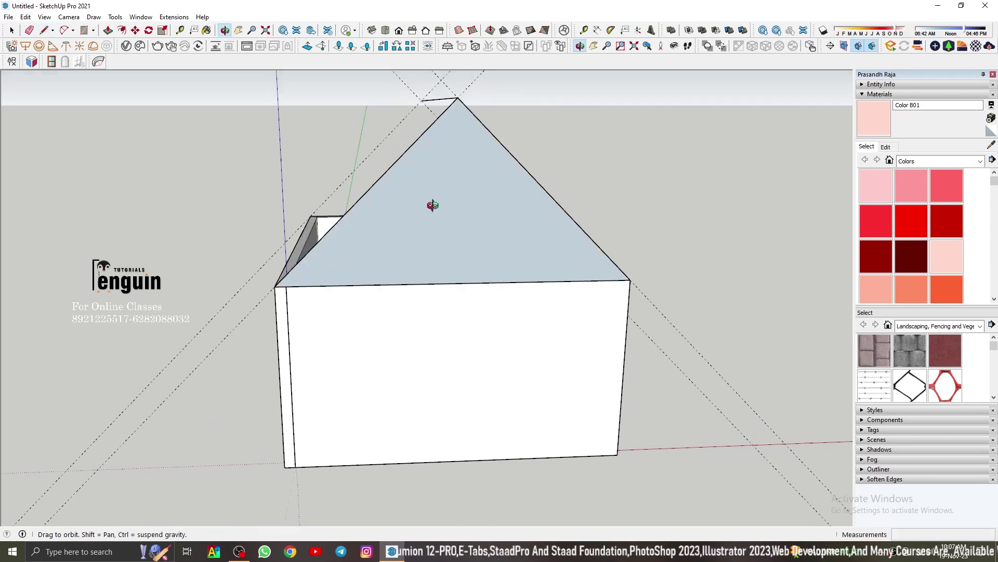
right_click(329, 193)
left_click(352, 276)
middle_click_drag(352, 277, 109, 194)
scroll(241, 212, "up", 3)
scroll(241, 211, "down", 5)
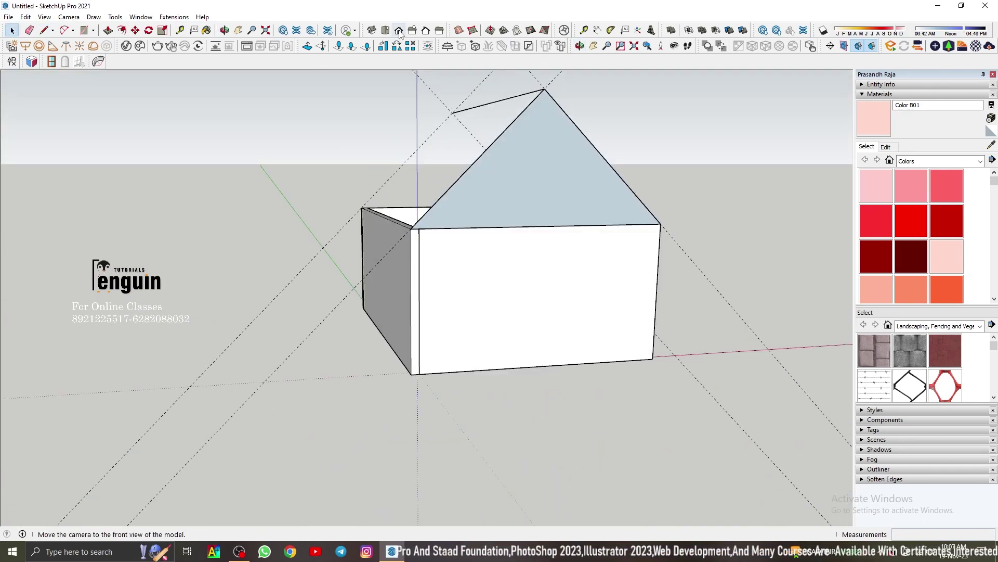
key("l")
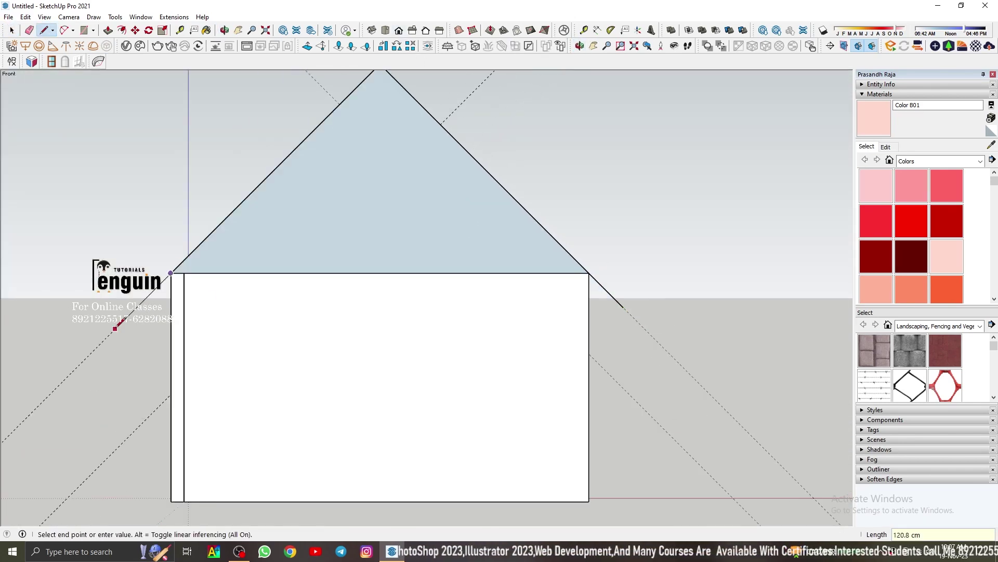
scroll(473, 374, "down", 2)
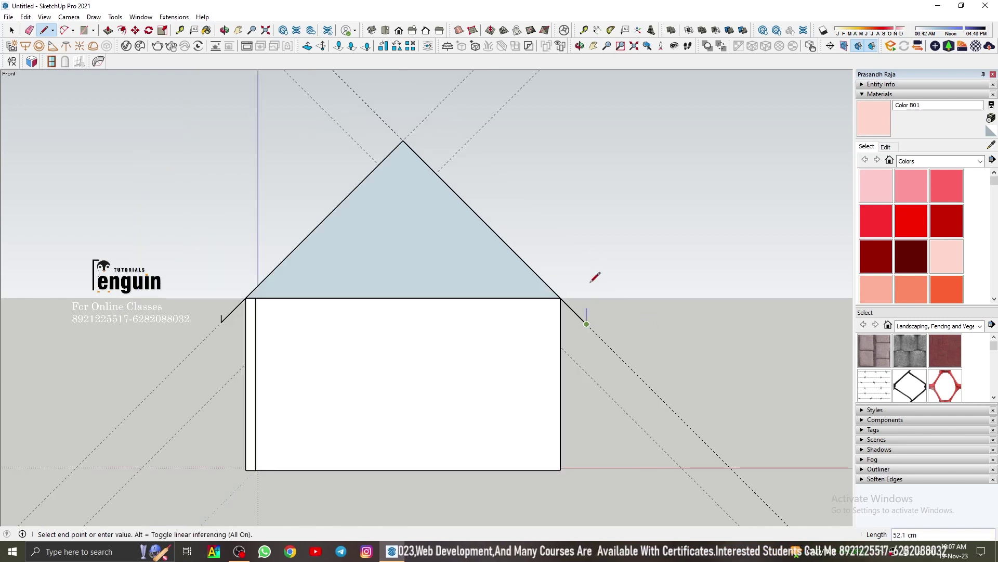
Step: Close the rafter outline and Push/Pull it 840 cm into the full-length pitched roof
scroll(403, 134, "up", 2)
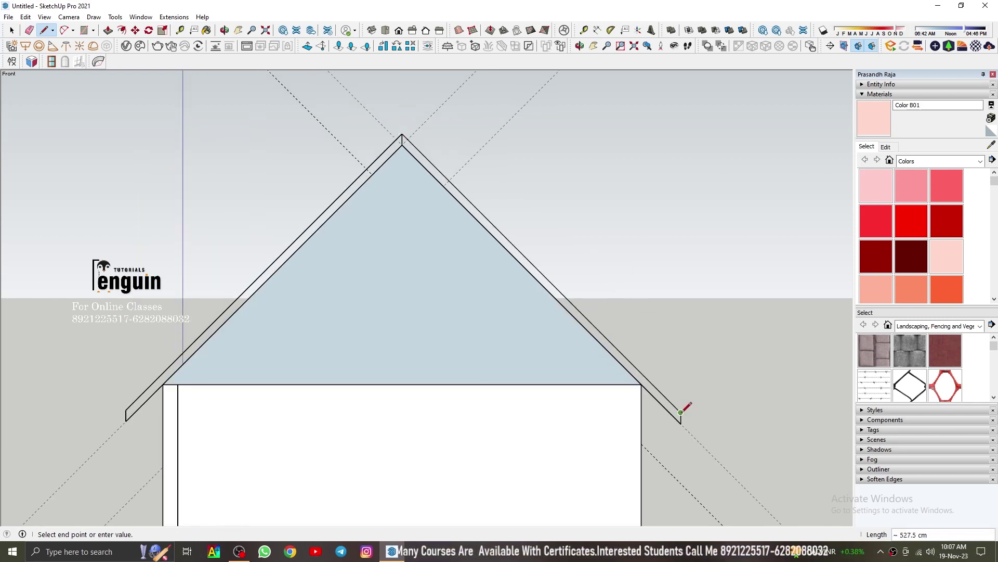
left_click(404, 137)
scroll(403, 138, "up", 2)
key("space")
scroll(416, 171, "down", 2)
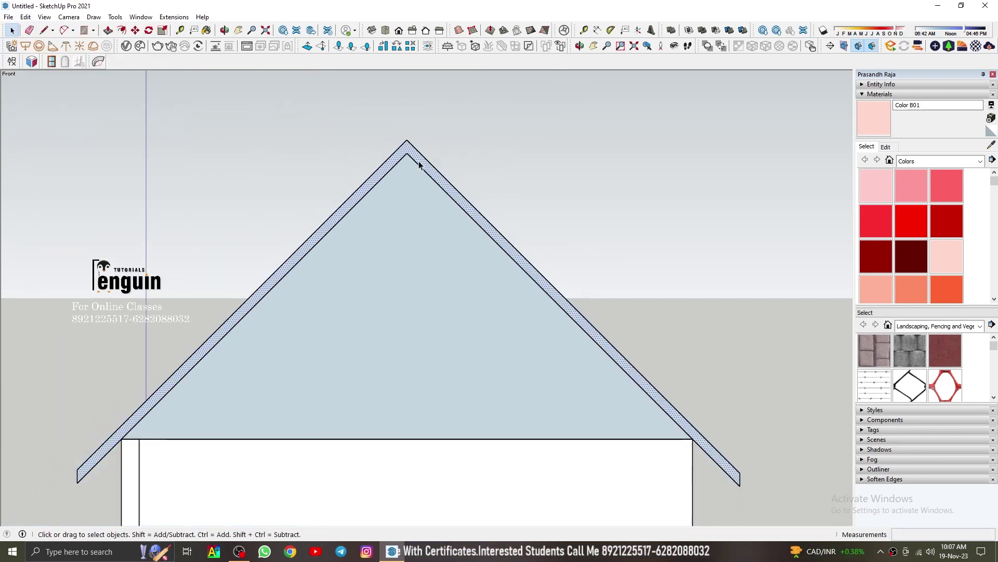
mouse_move(416, 172)
middle_mouse_down()
mouse_move(306, 241)
mouse_move(357, 208)
mouse_move(385, 260)
middle_mouse_up()
right_click(385, 260)
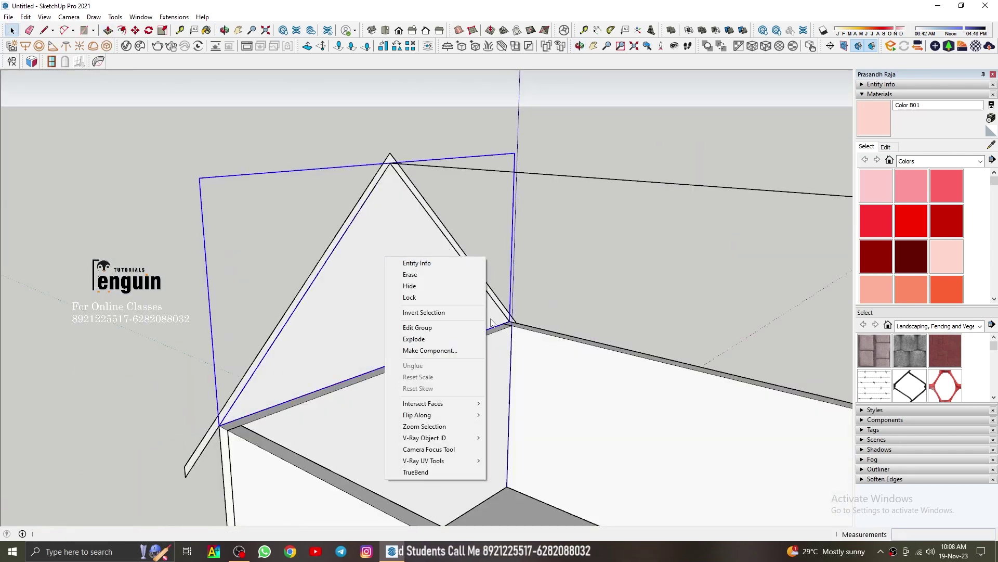
key("Escape")
scroll(407, 159, "up", 2)
double_click(399, 172)
key("p")
scroll(411, 192, "down", 3)
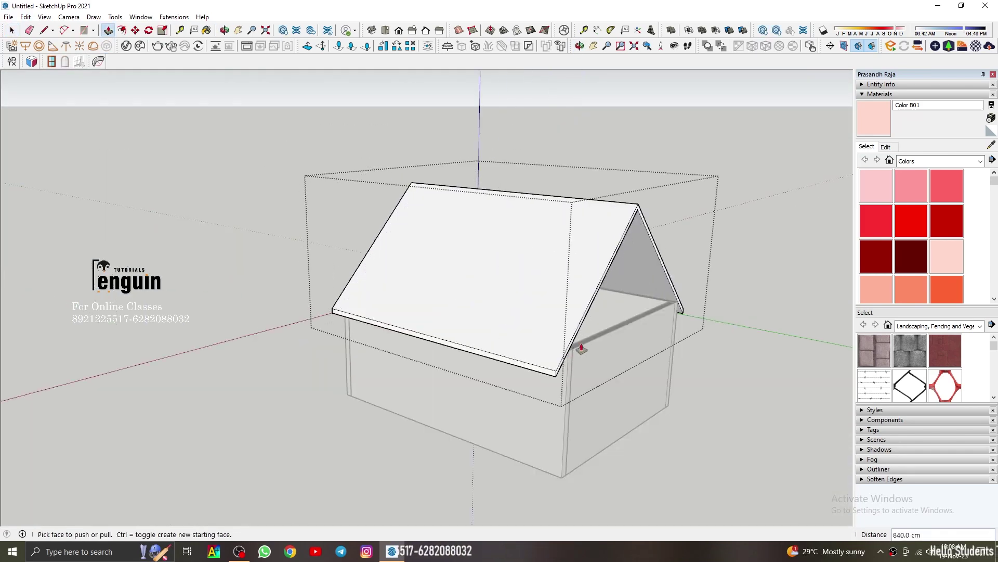
middle_click_drag(411, 191, 416, 219)
key("space")
scroll(416, 218, "up", 3)
scroll(426, 266, "up", 1)
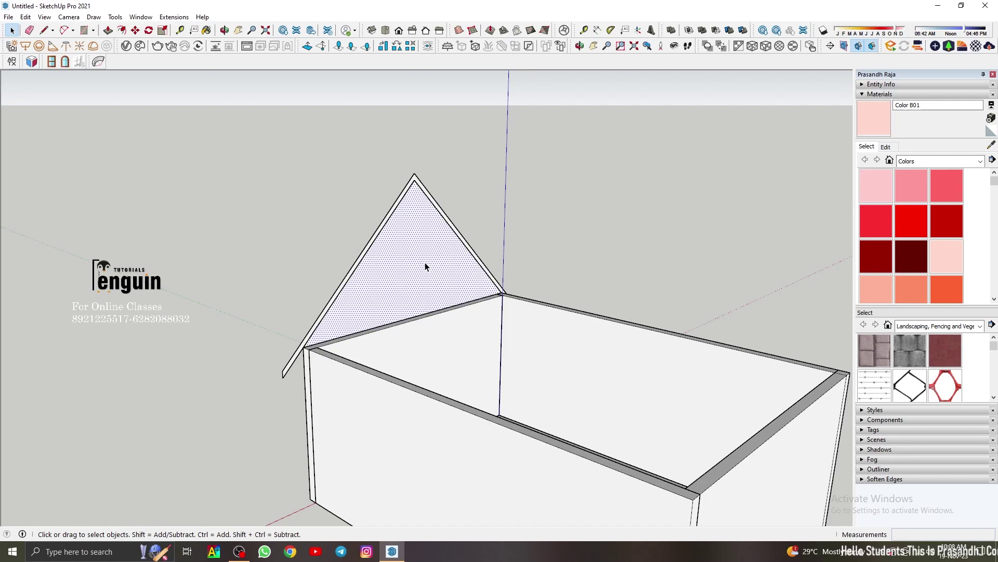
Step: Copy the triangular gable group to the far end wall
left_click(397, 267)
key("m")
left_click(339, 224)
key("space")
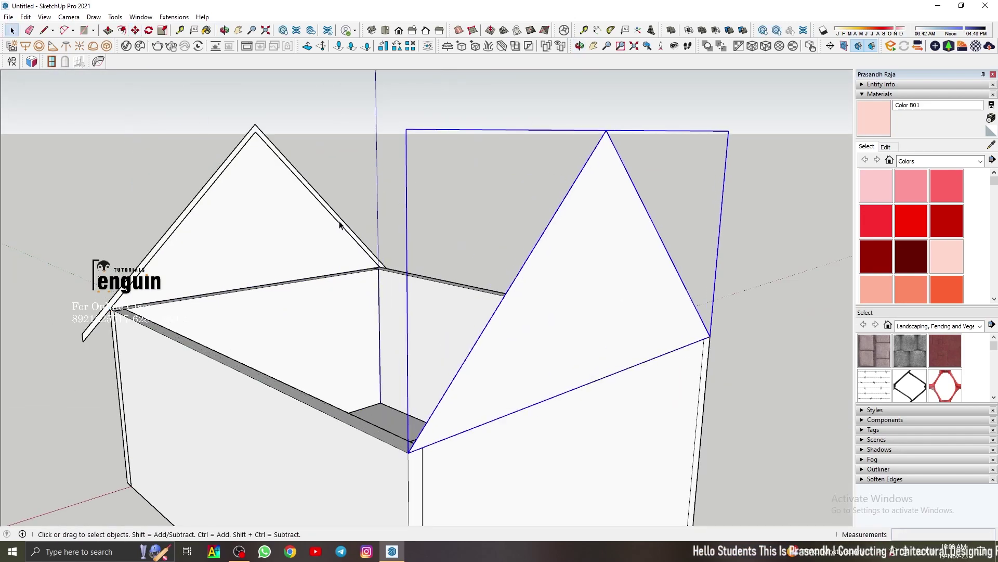
key("p")
scroll(528, 290, "down", 3)
middle_click_drag(529, 290, 674, 219)
key("e")
scroll(721, 283, "up", 3)
mouse_move(721, 284)
middle_mouse_down()
mouse_move(331, 262)
mouse_move(397, 312)
middle_mouse_up()
Step: Hide the roof group and view the walled room from Top view
key("space")
left_click(252, 288)
middle_click_drag(252, 287, 541, 227)
scroll(490, 208, "up", 3)
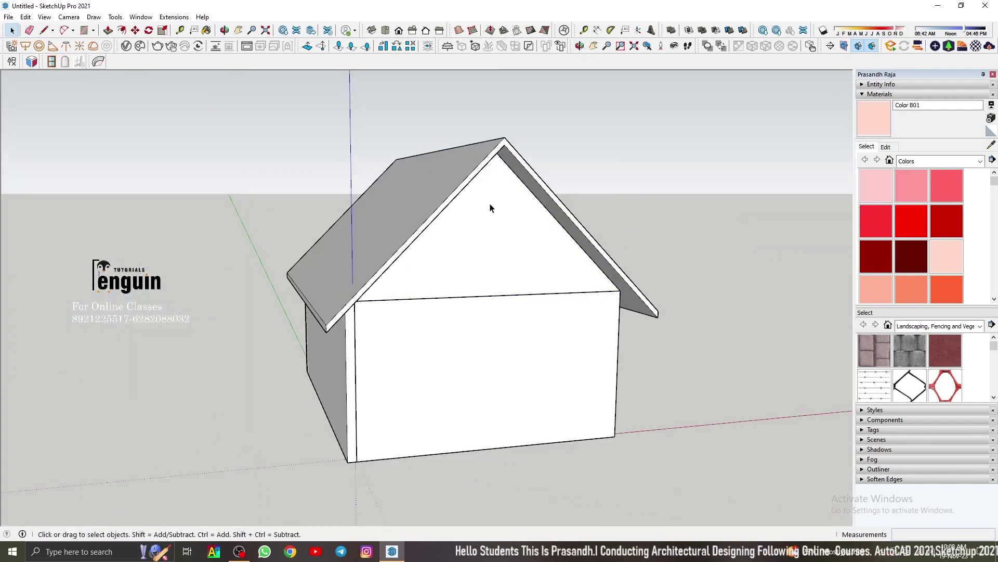
left_click(490, 208)
middle_click_drag(490, 208, 457, 234)
right_click(458, 234)
left_click(479, 263)
left_click(385, 30)
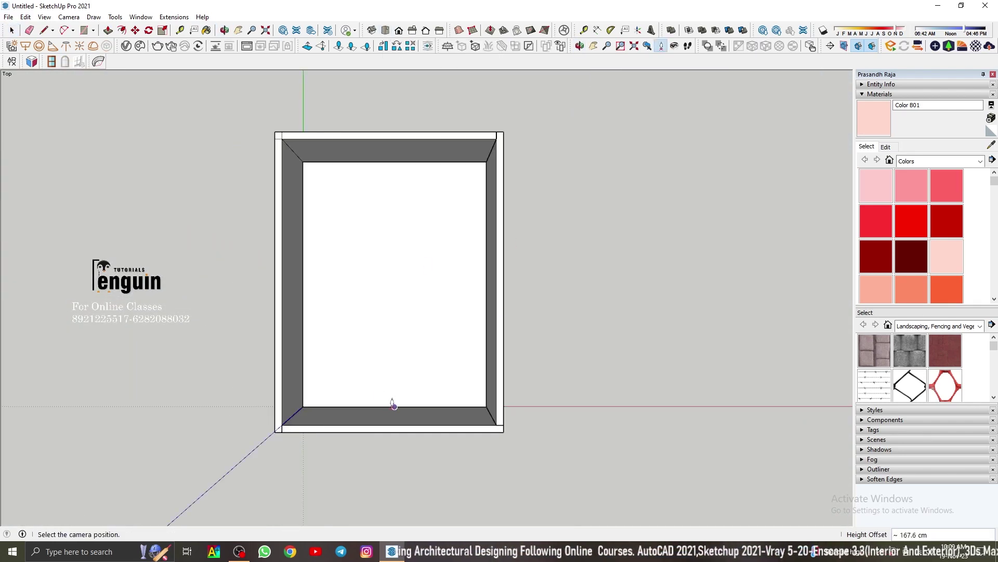
Step: Place the camera inside the room, look toward the gabled end wall, and hide obstructing geometry
left_click(393, 403)
left_click(25, 17)
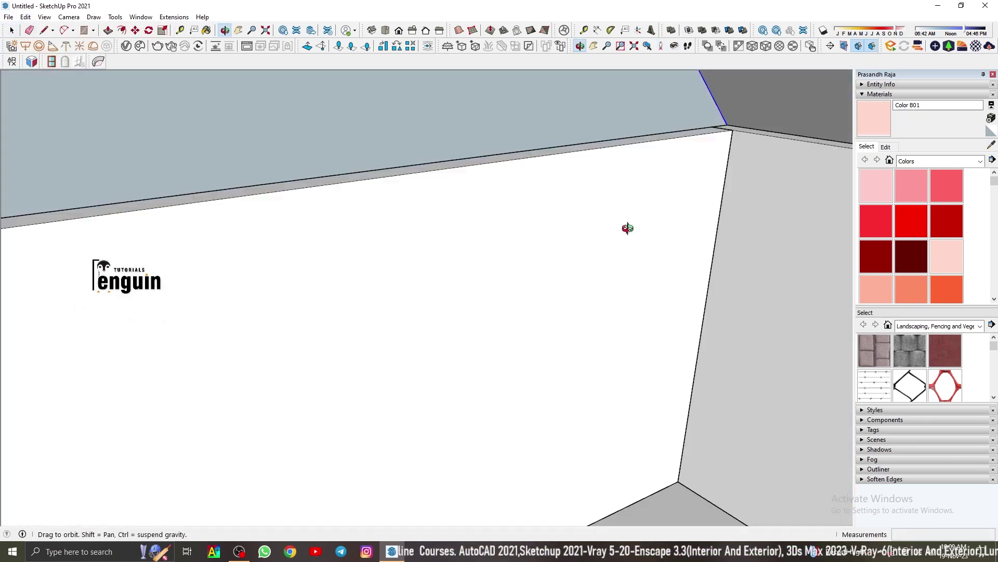
middle_click_drag(456, 109, 541, 194)
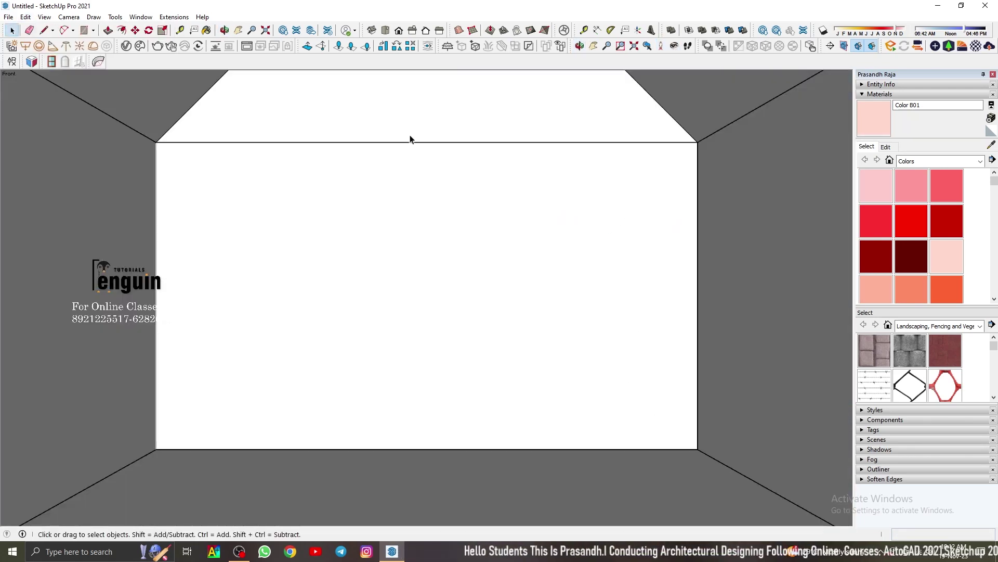
mouse_move(410, 139)
middle_mouse_down()
mouse_move(616, 236)
mouse_move(605, 240)
middle_mouse_up()
mouse_move(186, 134)
middle_mouse_down()
mouse_move(356, 240)
mouse_move(662, 247)
middle_mouse_up()
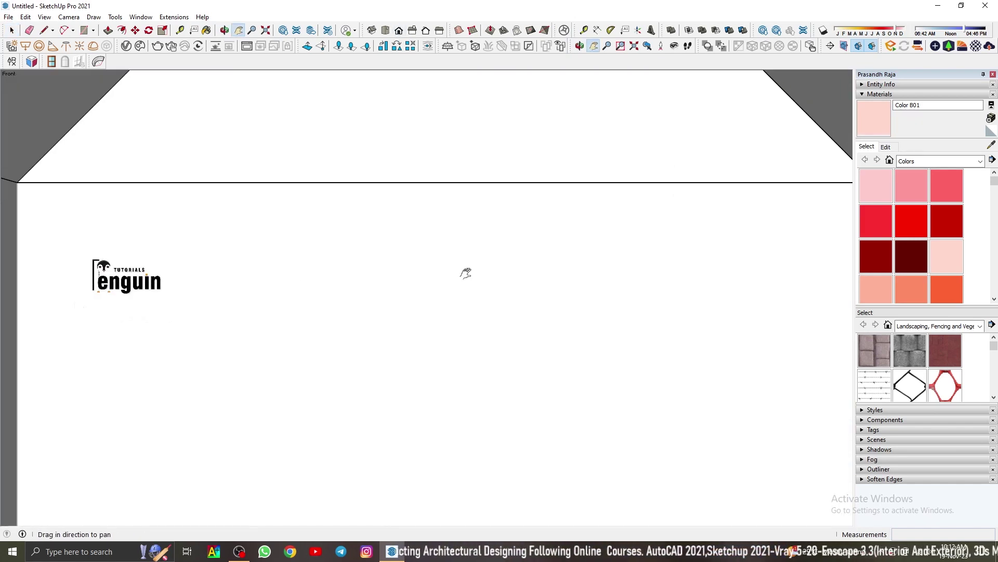
right_click(292, 115)
left_click(318, 142)
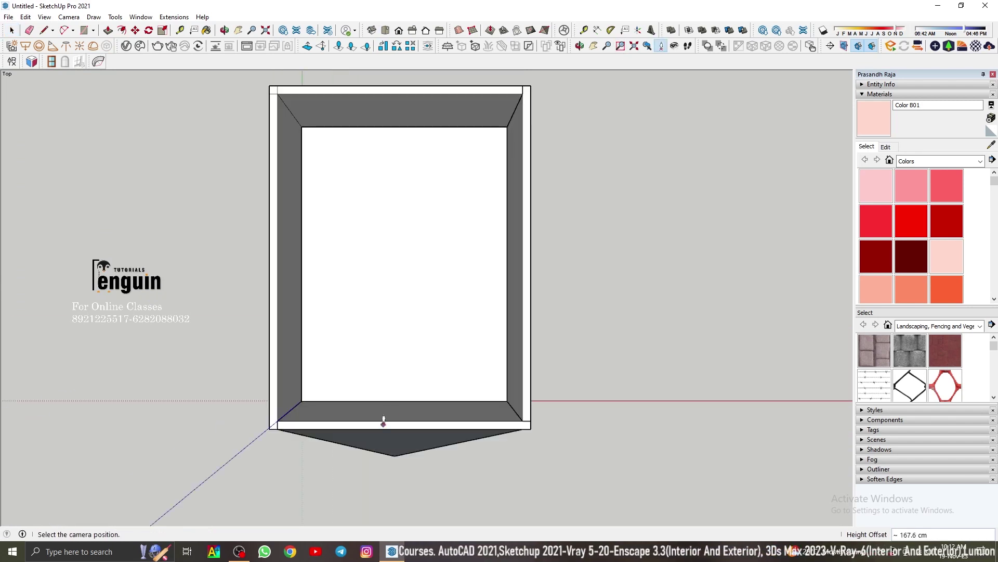
Step: Reset the eye-level camera, then pan and zoom to frame the end wall
left_click(383, 419)
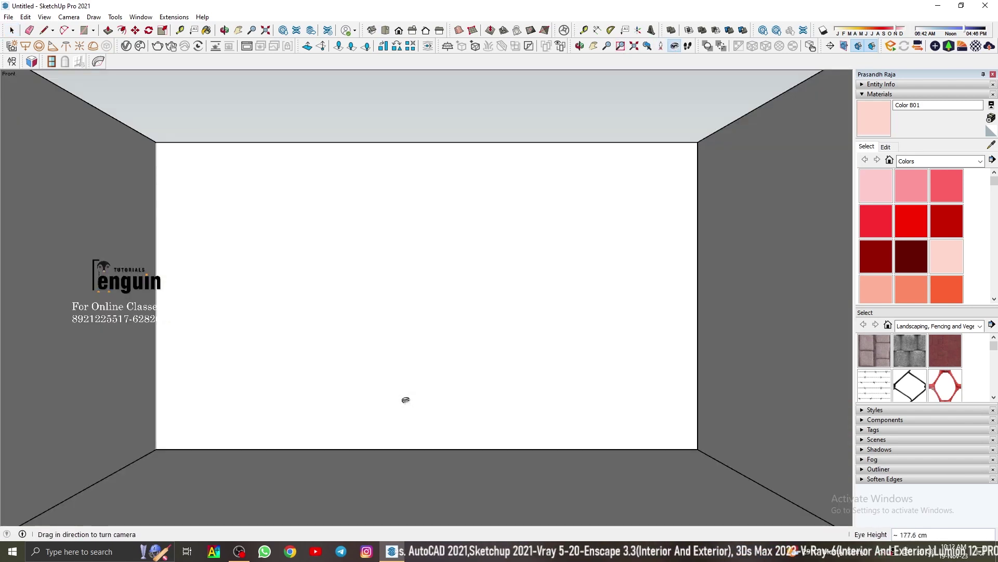
left_click(608, 48)
scroll(450, 254, "down", 2)
mouse_move(520, 121)
left_mouse_down()
mouse_move(522, 147)
mouse_move(524, 140)
left_mouse_up()
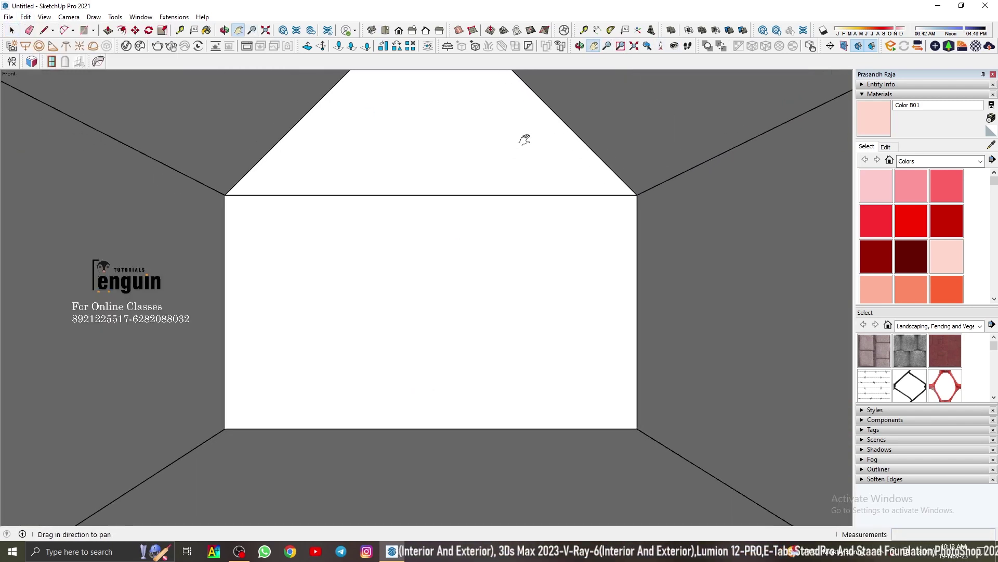
key("space")
key("z")
scroll(497, 153, "up", 1)
key("space")
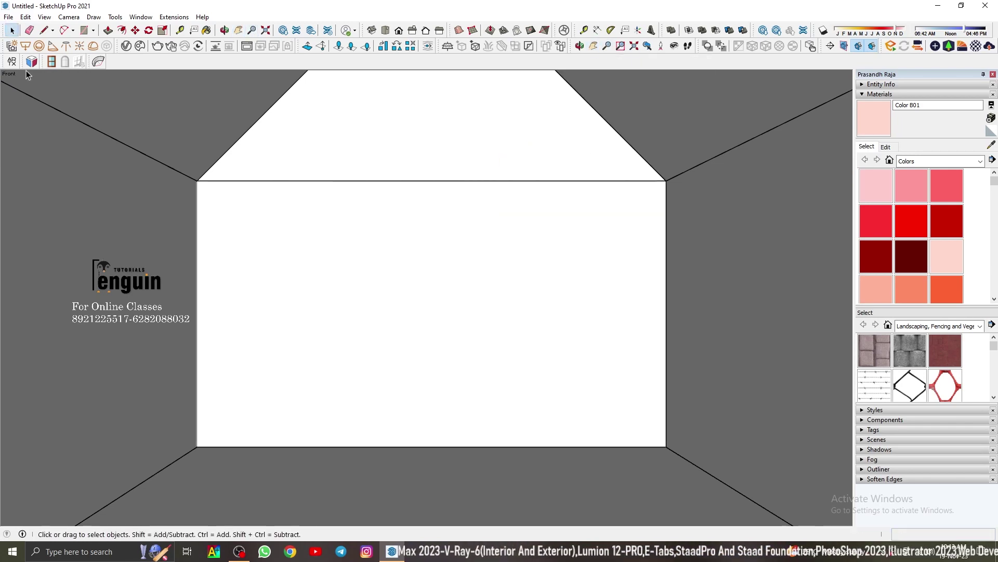
Step: Save as ROOF LIVING WHITE in a new MY DESIGNS > YOUTUBE > ROOF LIVING ROOM folder
left_click(9, 16)
left_click(23, 76)
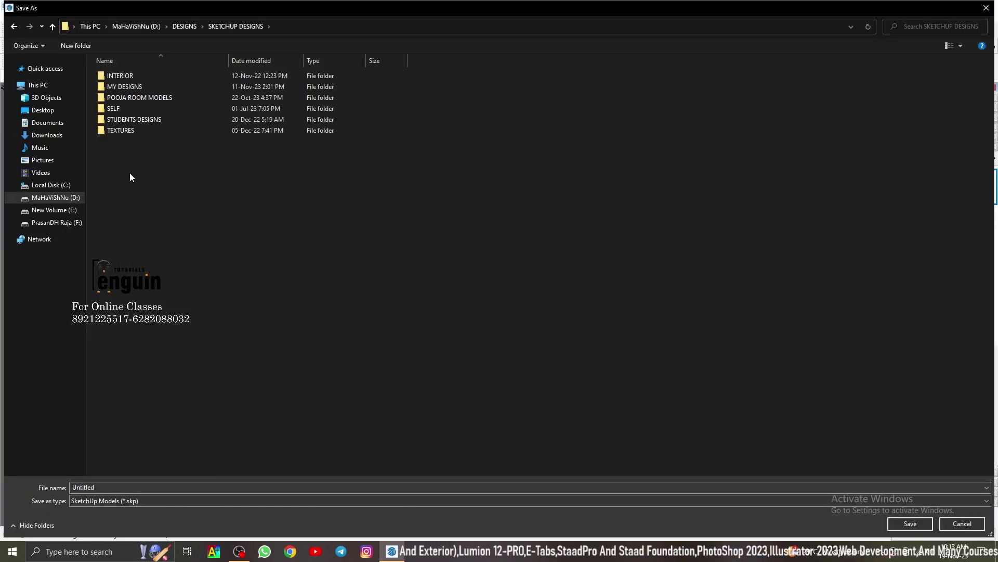
double_click(125, 87)
double_click(130, 172)
key("ctrl+shift+n")
type("ROOF LIVING ROO")
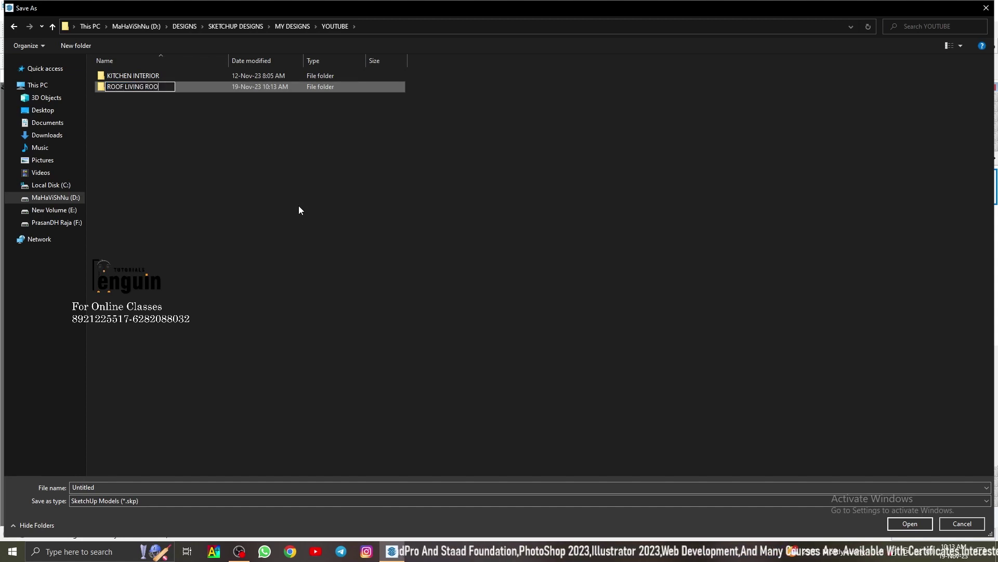
type("M")
key("Return")
key("Return")
type("ROOF LIVING WHITE")
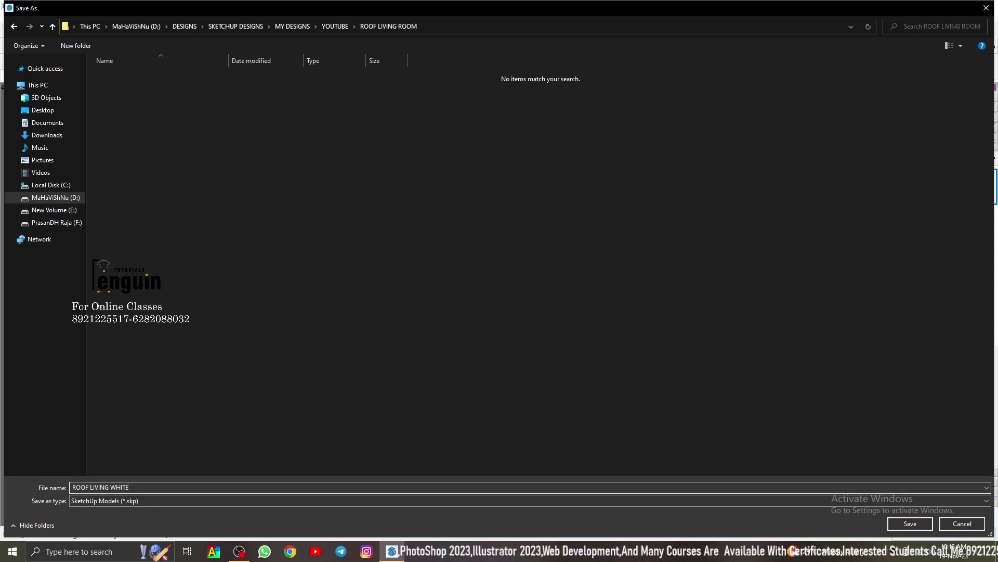
key("Return")
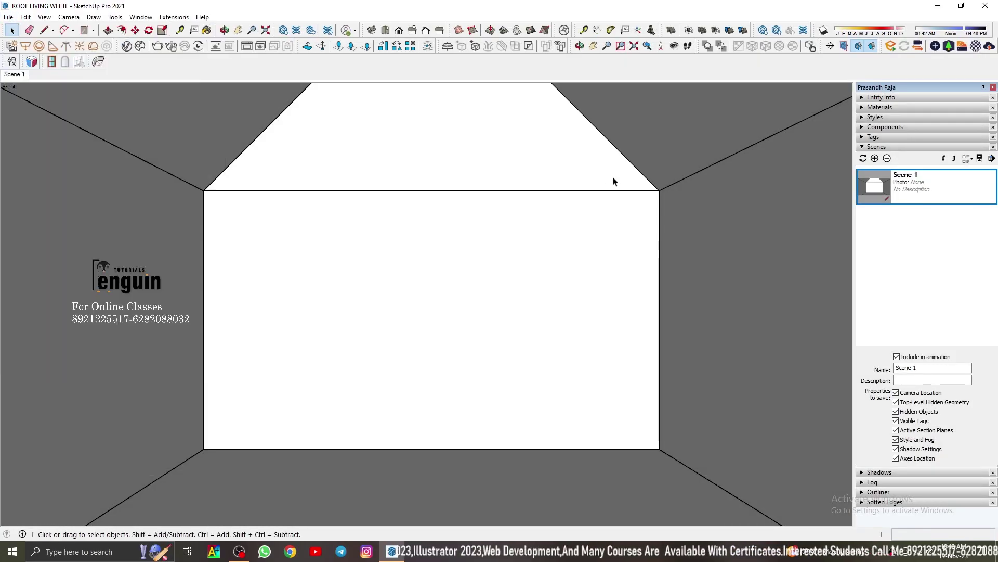
Step: Enable V-Ray interactive rendering, then add an ISOMATRIC VIEW scene from an exterior angle
left_click(575, 172)
left_click(446, 248)
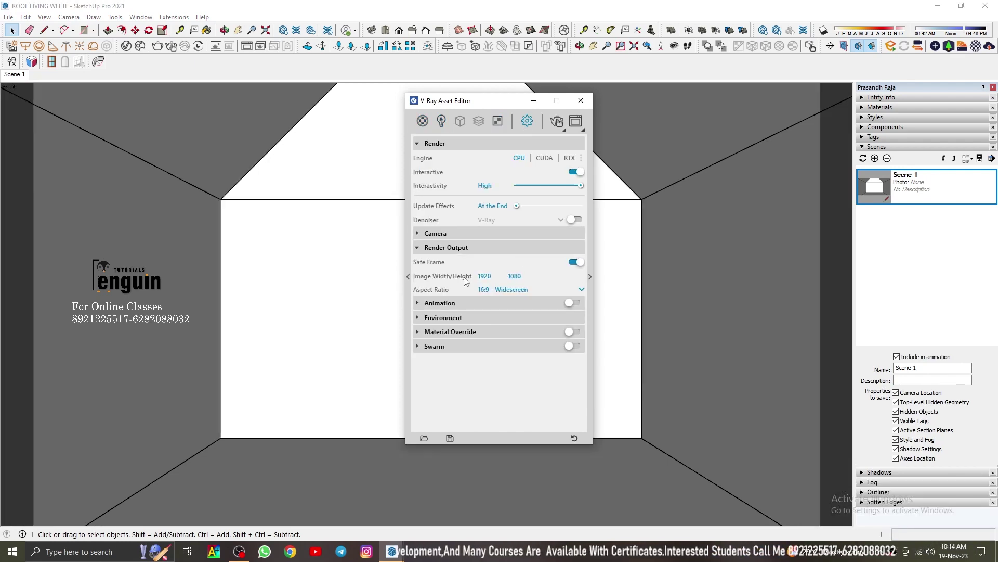
left_click(581, 101)
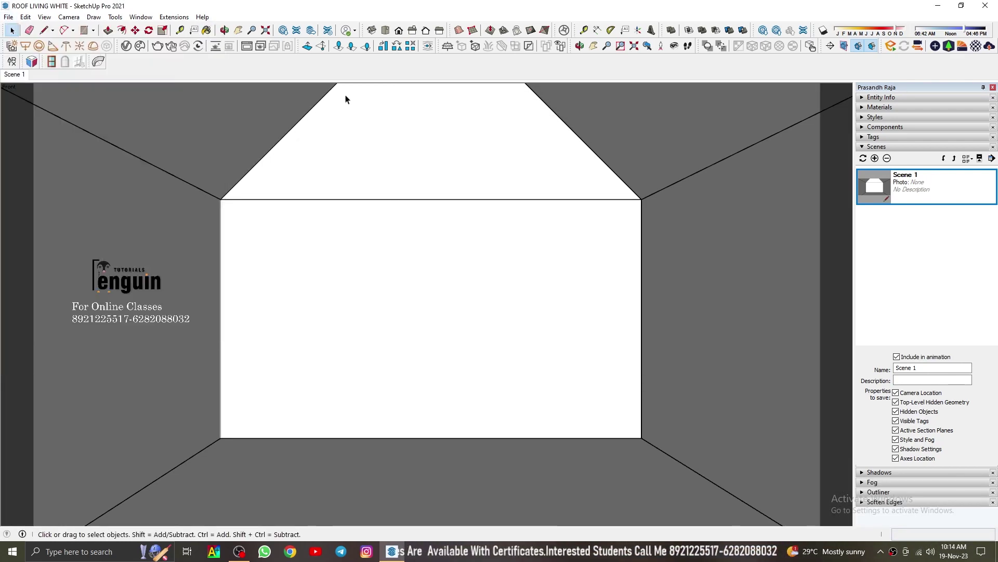
mouse_move(500, 130)
middle_mouse_down()
mouse_move(505, 169)
mouse_move(463, 198)
mouse_move(470, 190)
middle_mouse_up()
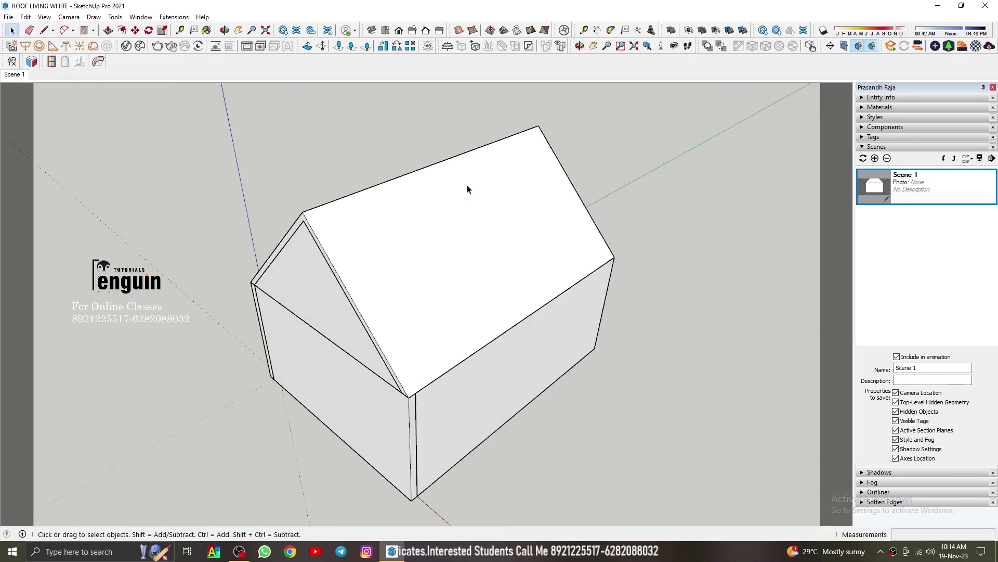
left_click(875, 157)
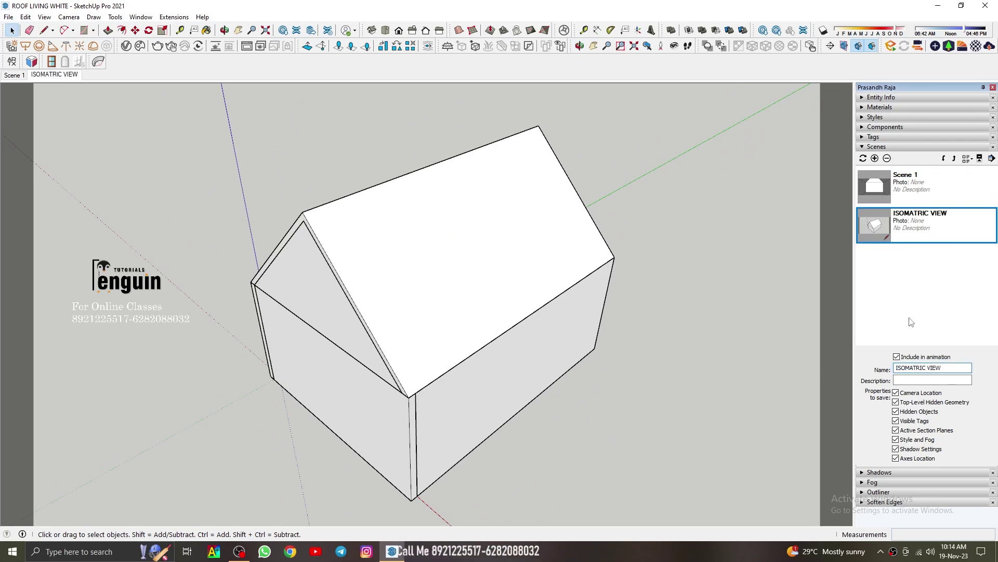
Step: Rename Scene 1 to RENDER VIEW and save the model
left_click(915, 187)
left_click(762, 70)
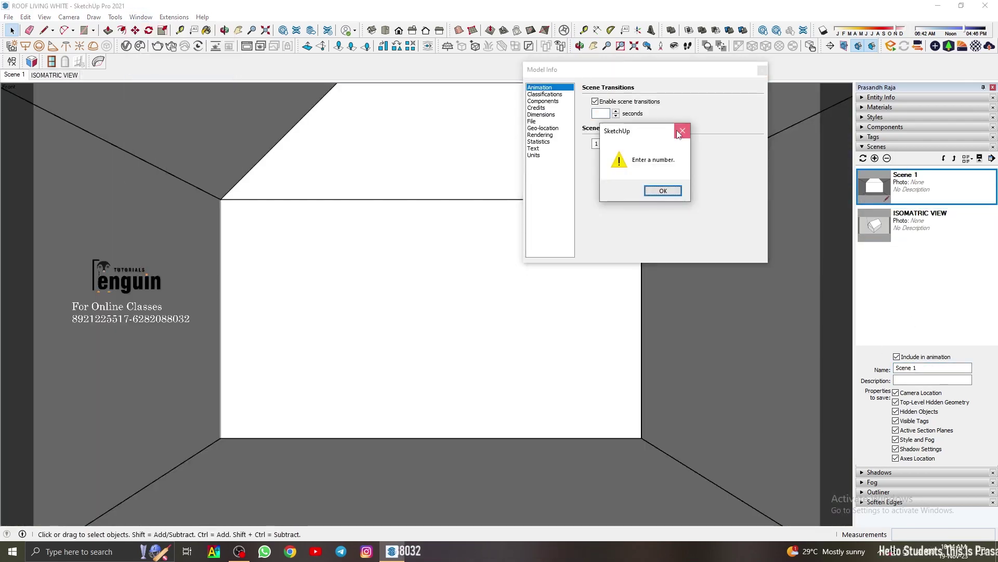
left_click(682, 131)
triple_click(932, 368)
type("RENDER VIEW")
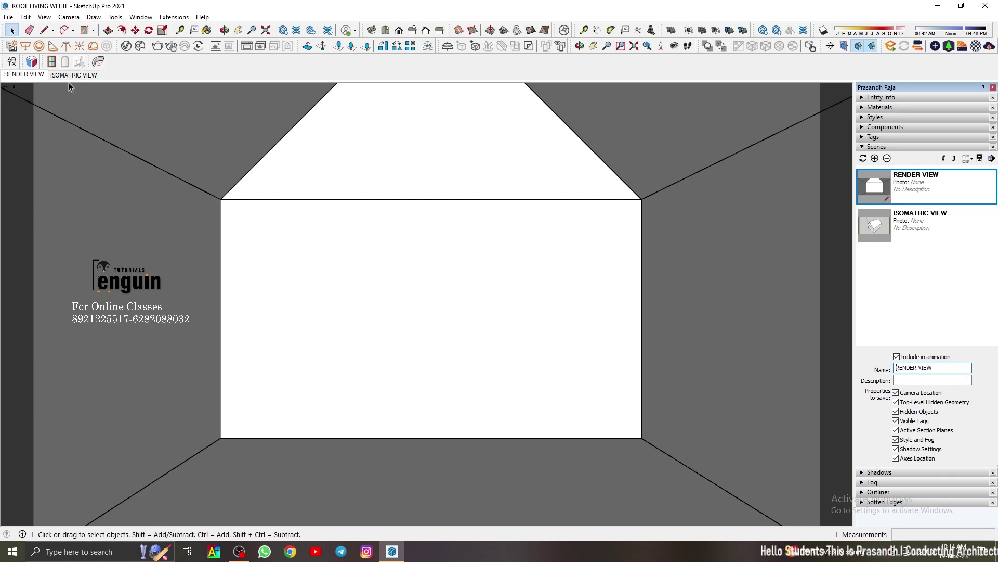
left_click(8, 16)
left_click(44, 67)
mouse_move(632, 130)
middle_mouse_down()
mouse_move(246, 217)
mouse_move(557, 258)
middle_mouse_up()
left_click(557, 258)
Step: Return to the render view and add guides 115 cm either side of the wall's centre
right_click(557, 260)
left_click(520, 267)
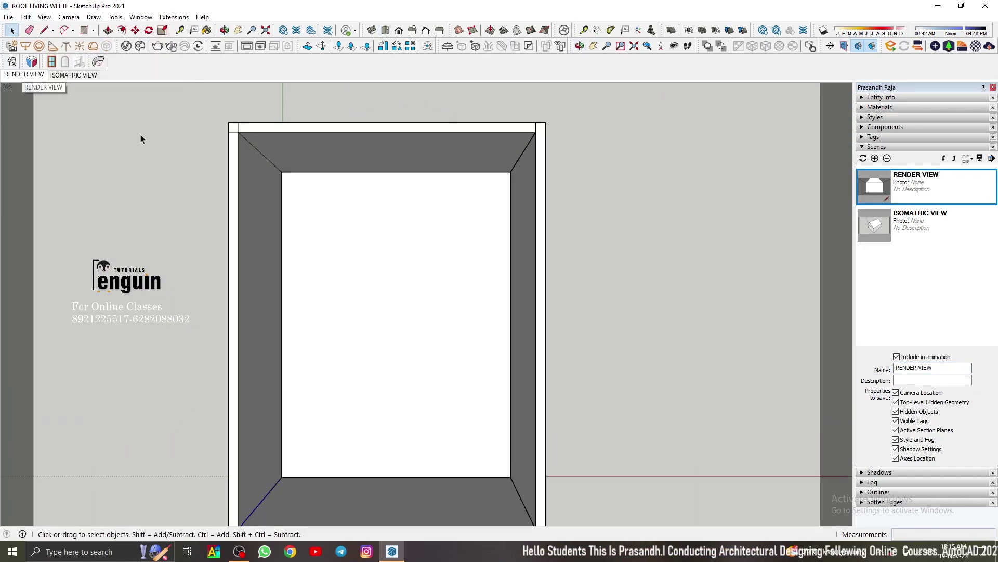
left_click(180, 30)
left_click(221, 229)
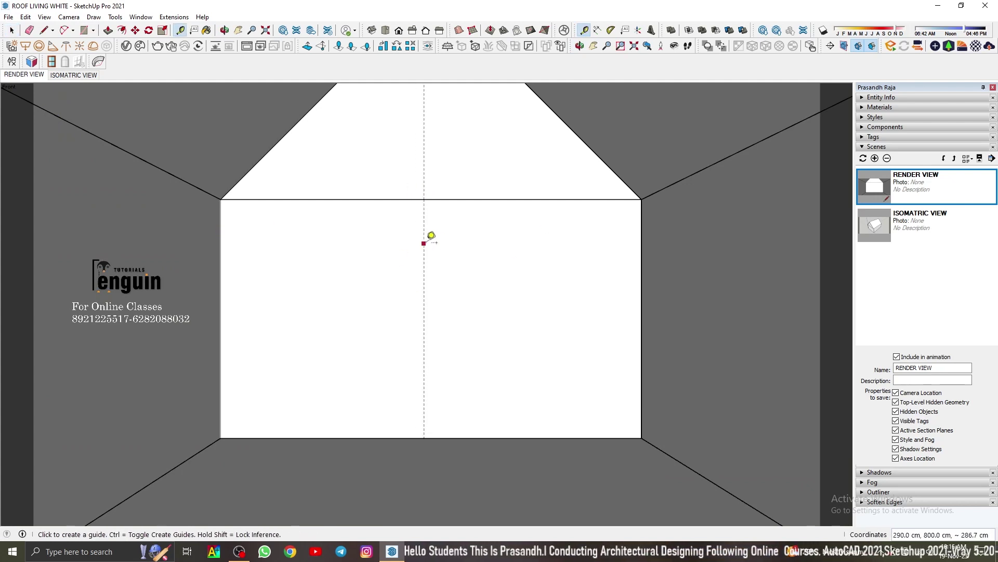
left_click(424, 243)
type("115")
key("Return")
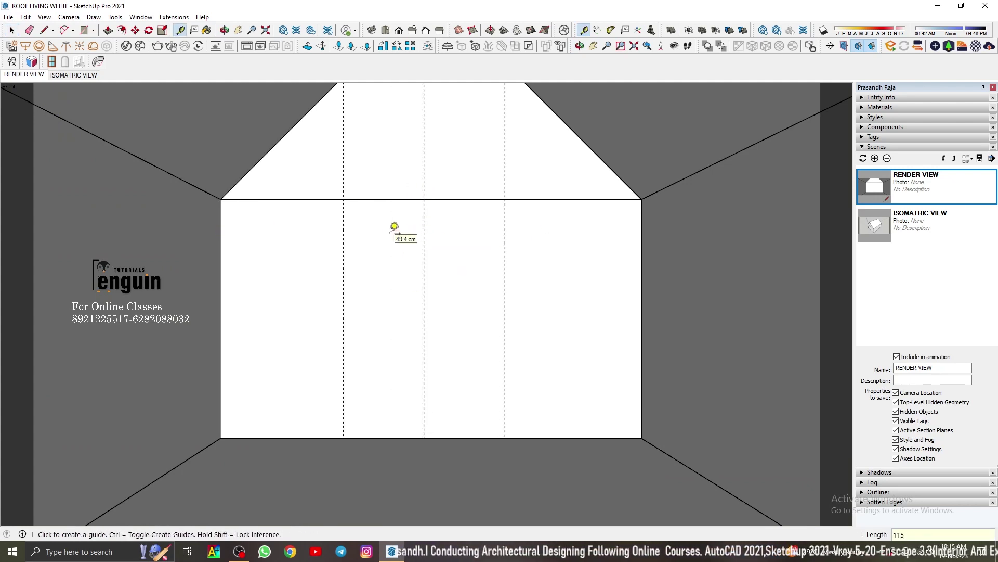
Step: Recentre the gable wall and set the field of view to 75 degrees
key("h")
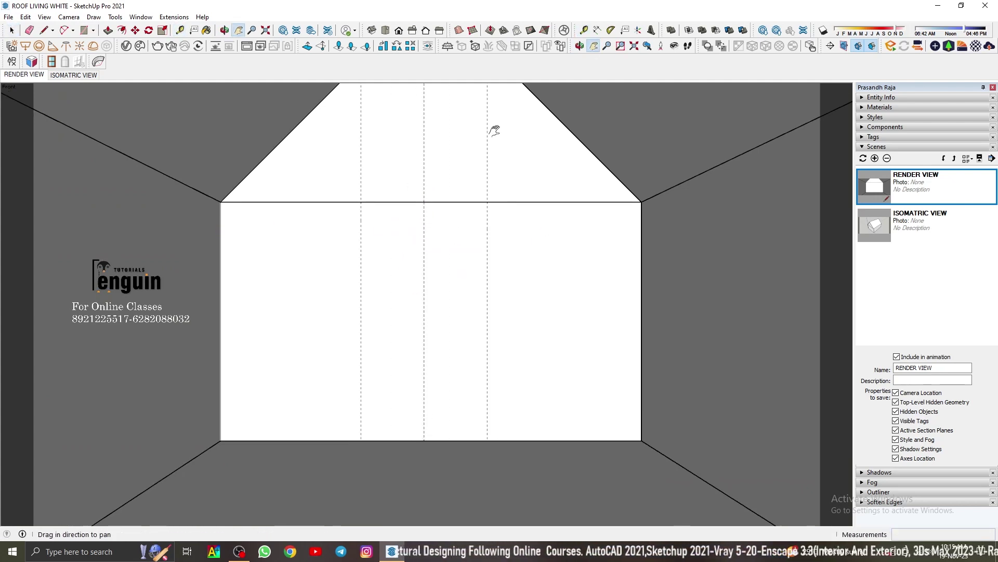
scroll(411, 109, "up", 3)
scroll(411, 109, "down", 2)
key("space")
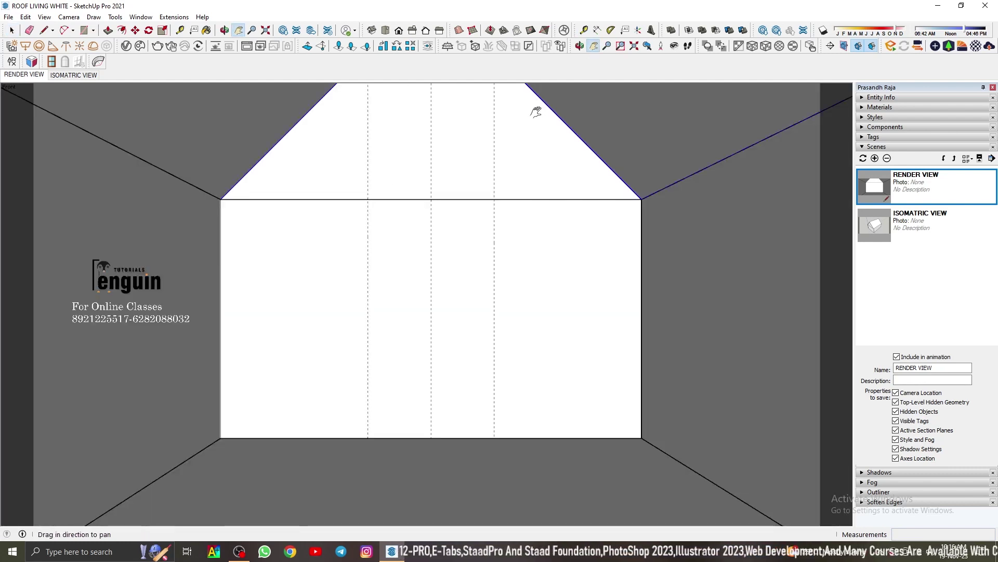
mouse_move(535, 107)
middle_mouse_down("shift")
mouse_move(484, 156)
mouse_move(539, 175)
middle_mouse_up("shift")
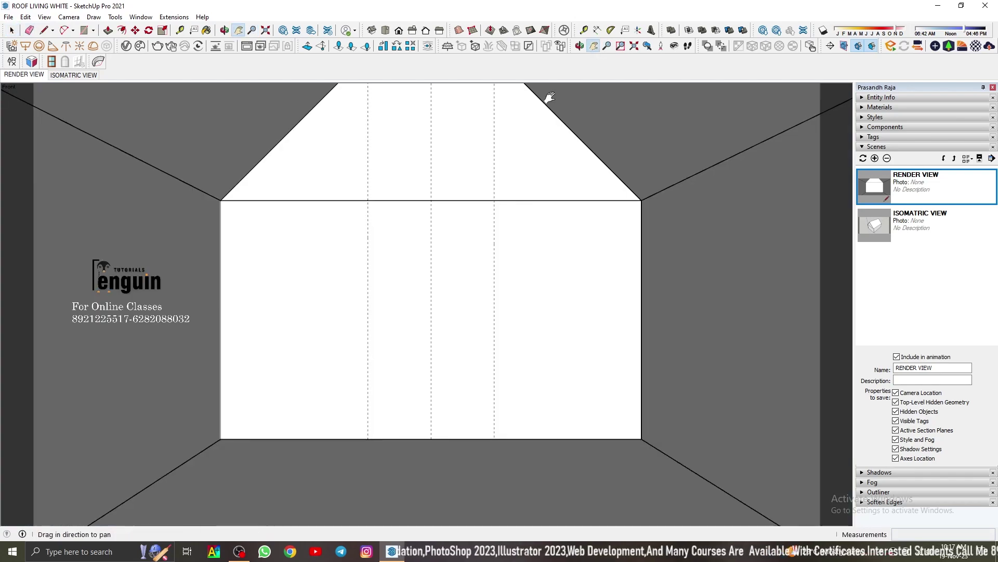
type("75")
key("Return")
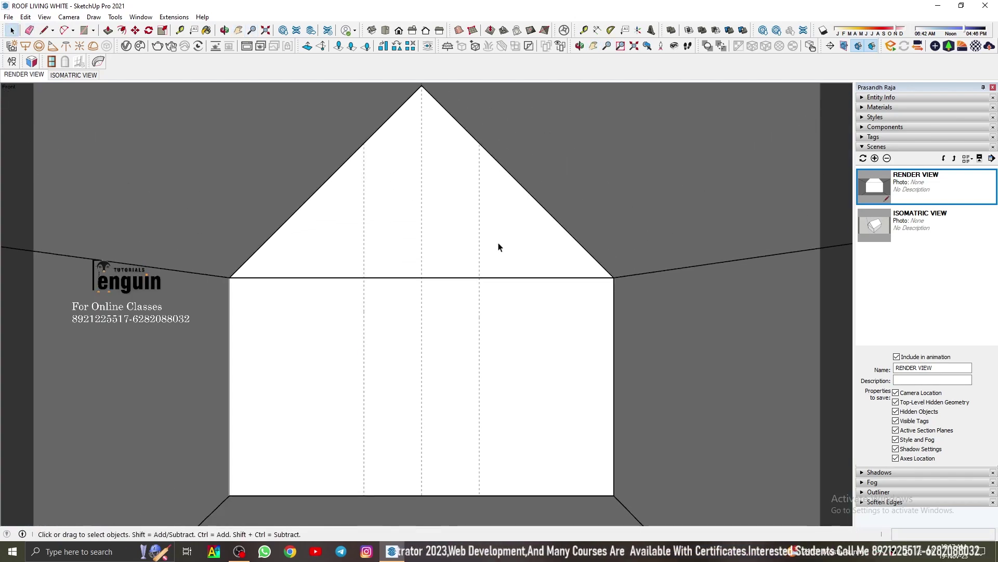
Step: Draw the vertical split lines and push/pull the middle wall strip out 1 cm
left_click(483, 490)
key("space")
left_click(441, 213)
key("p")
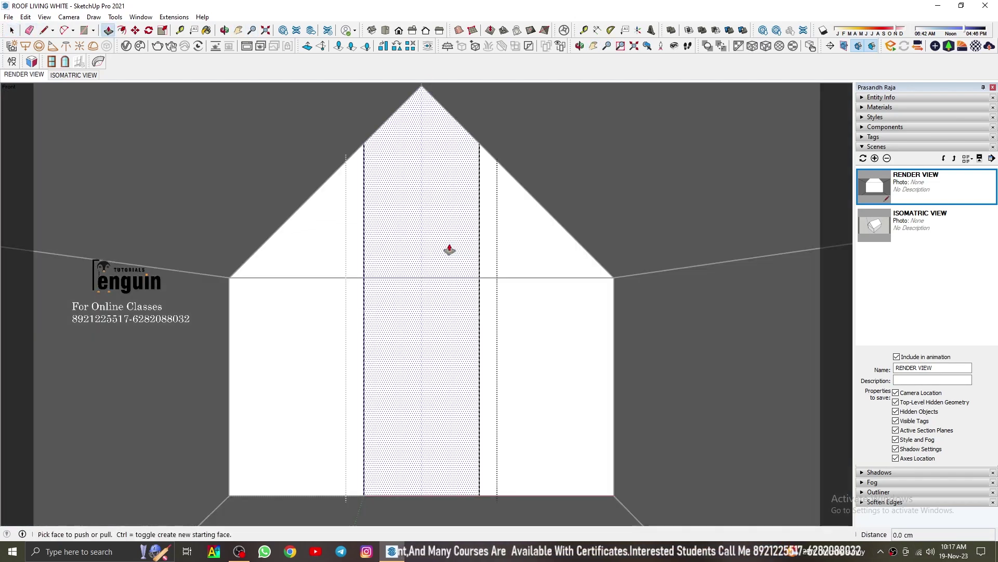
left_click(441, 247)
type("1")
key("Return")
key("space")
scroll(195, 208, "up", 2)
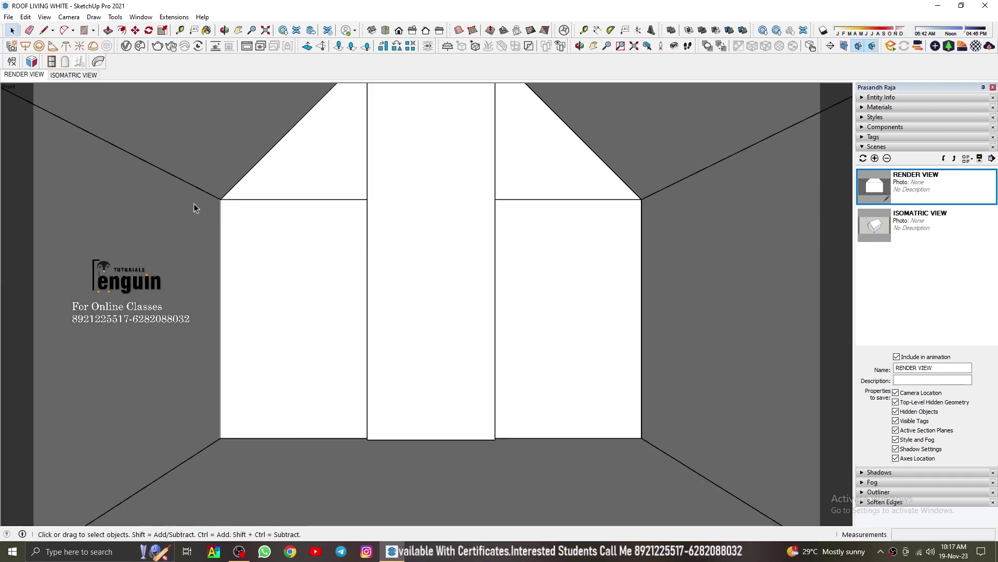
Step: Place a vertical tape-measure guide on the left gable panel
key("t")
left_click(220, 271)
scroll(326, 262, "down", 5)
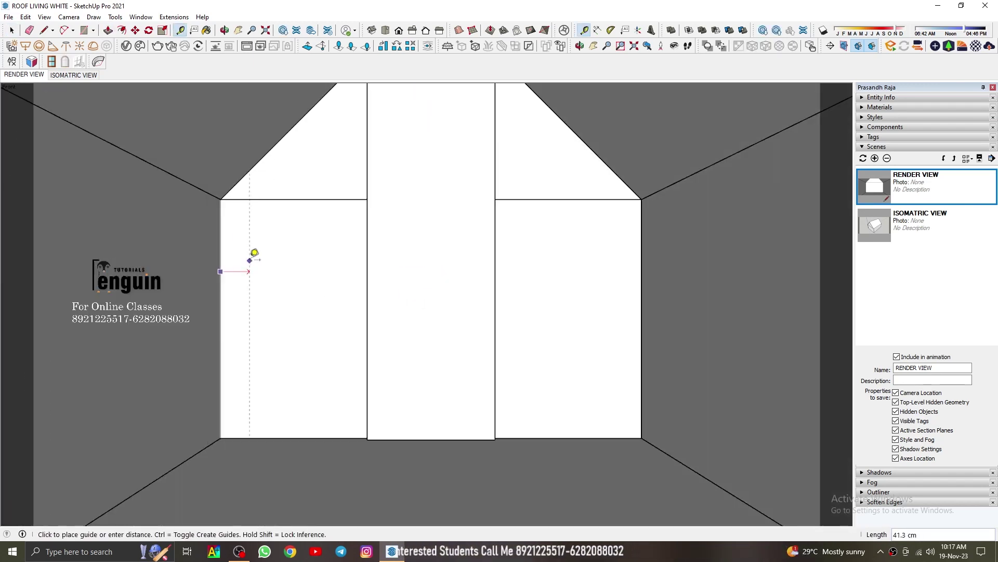
left_click(259, 244)
scroll(405, 285, "up", 5)
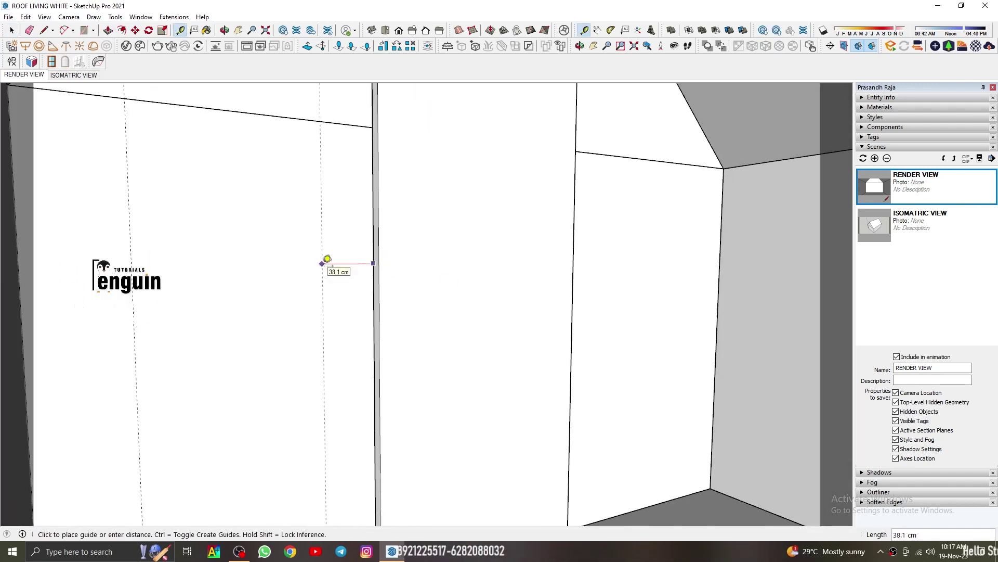
scroll(323, 261, "down", 5)
key("space")
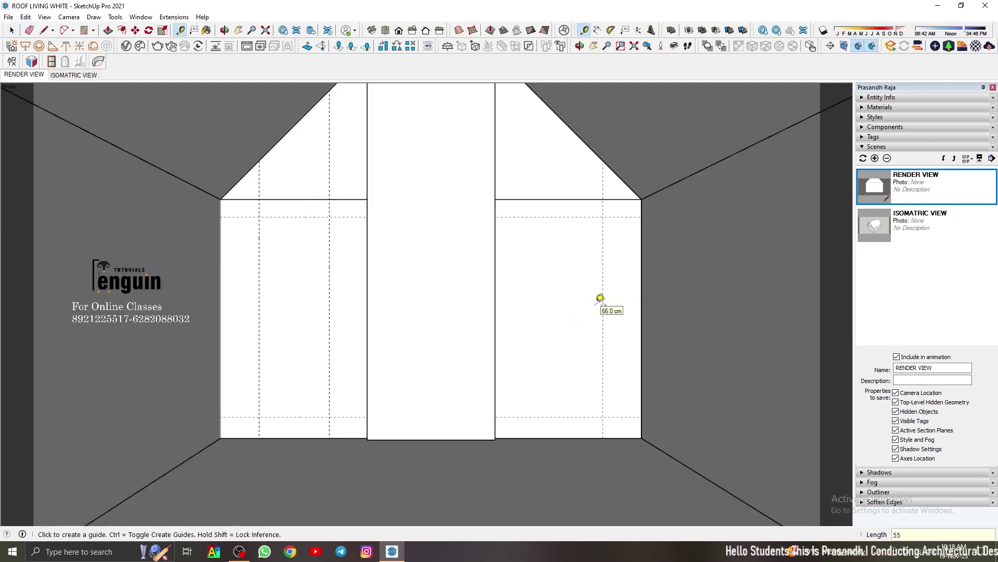
Step: Draw tall window rectangles on both gable side panels and delete the guides
left_click(259, 217)
left_click(330, 417)
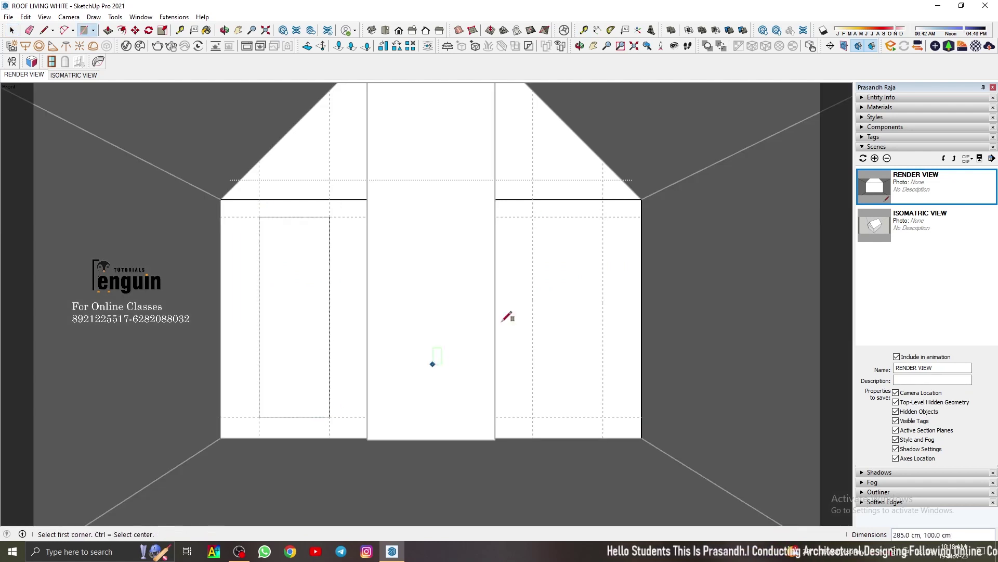
left_click(533, 217)
left_click(604, 416)
left_click(25, 17)
left_click(54, 113)
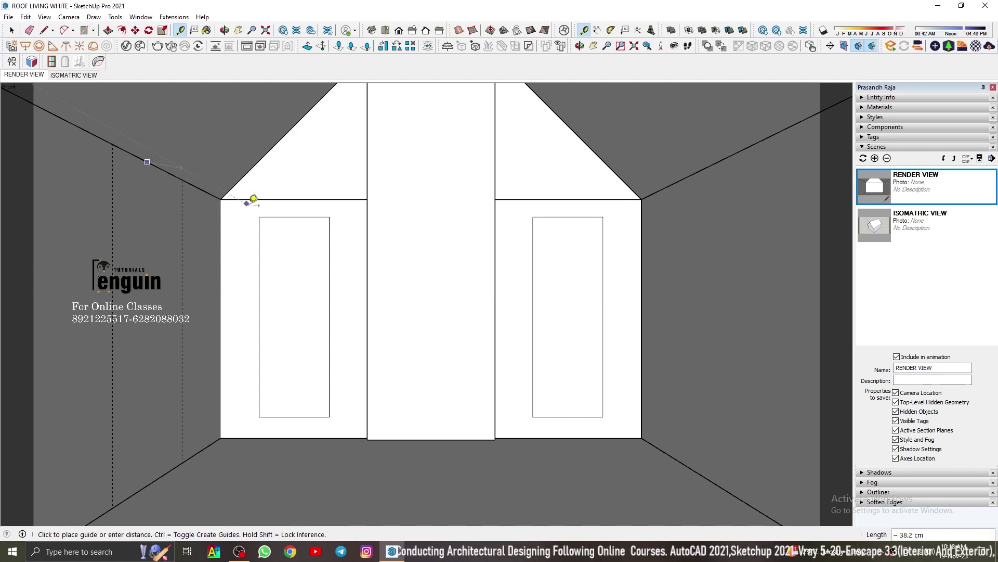
Step: Outline a window rectangle on each side wall and delete all guides again
key("r")
key("space")
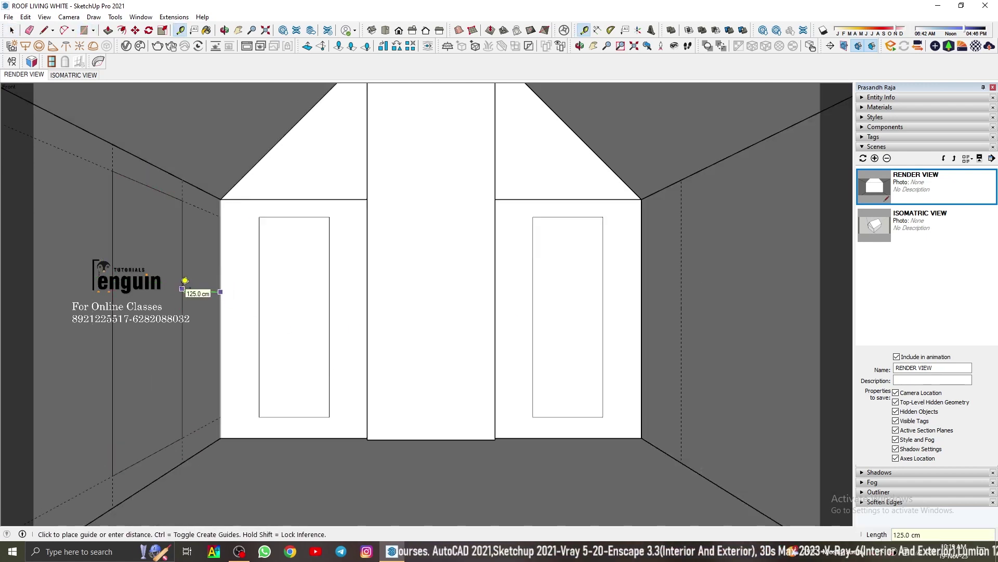
left_click(705, 466)
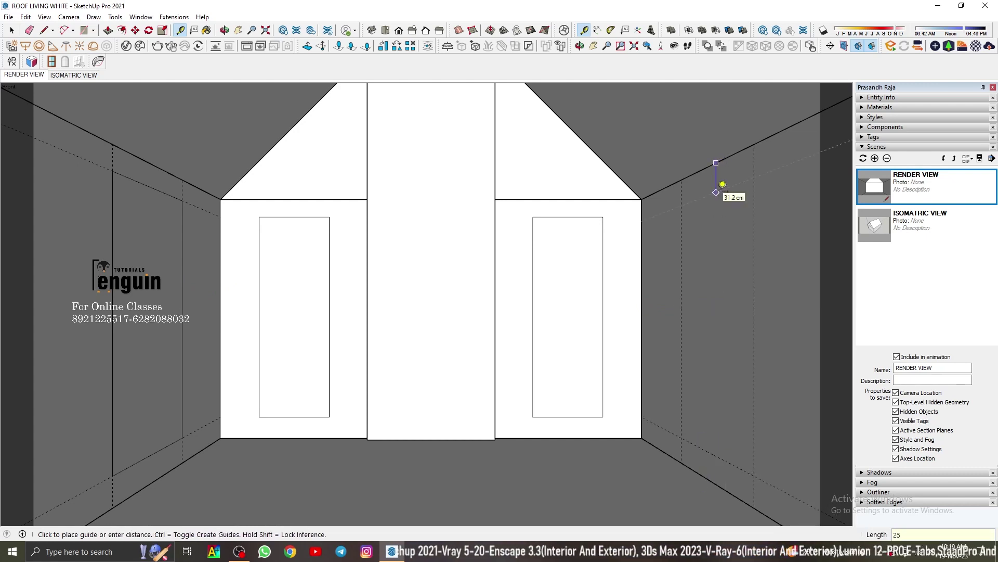
left_click(715, 166)
key("space")
left_click(25, 17)
left_click(36, 109)
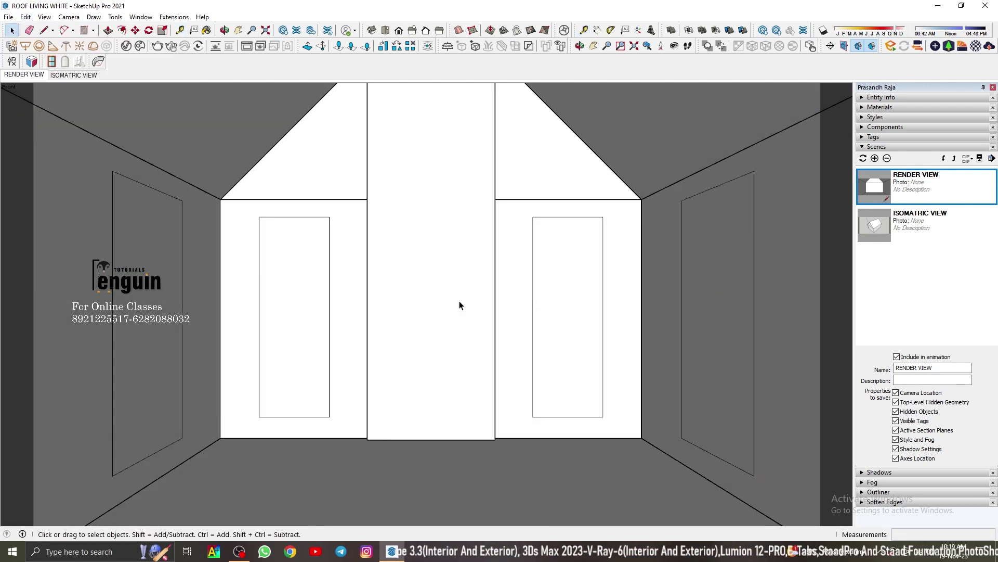
Step: Isolate the right gable panel by hiding the rest of the room
left_click(619, 144)
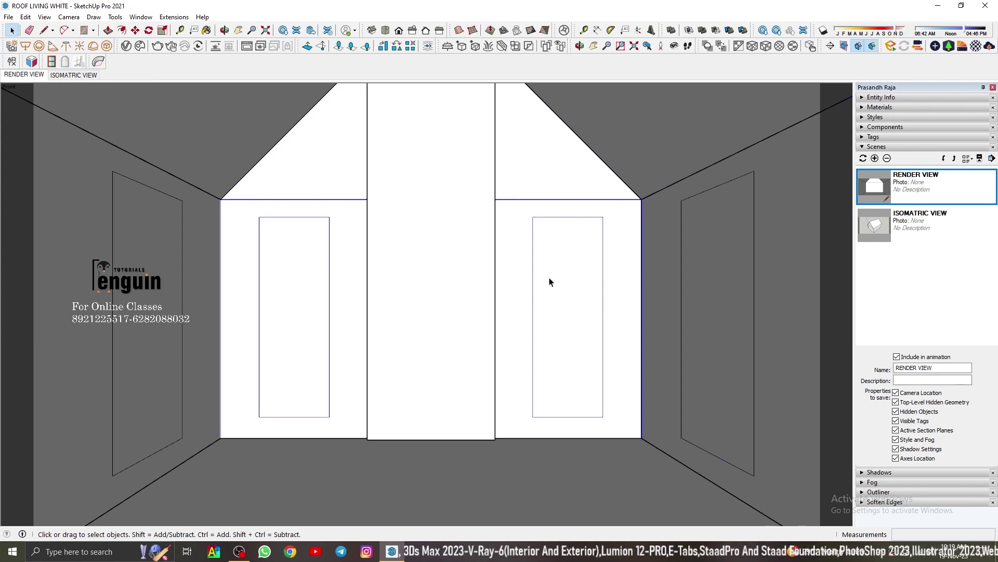
right_click(472, 180)
left_click(499, 202)
key("t")
left_click(430, 381)
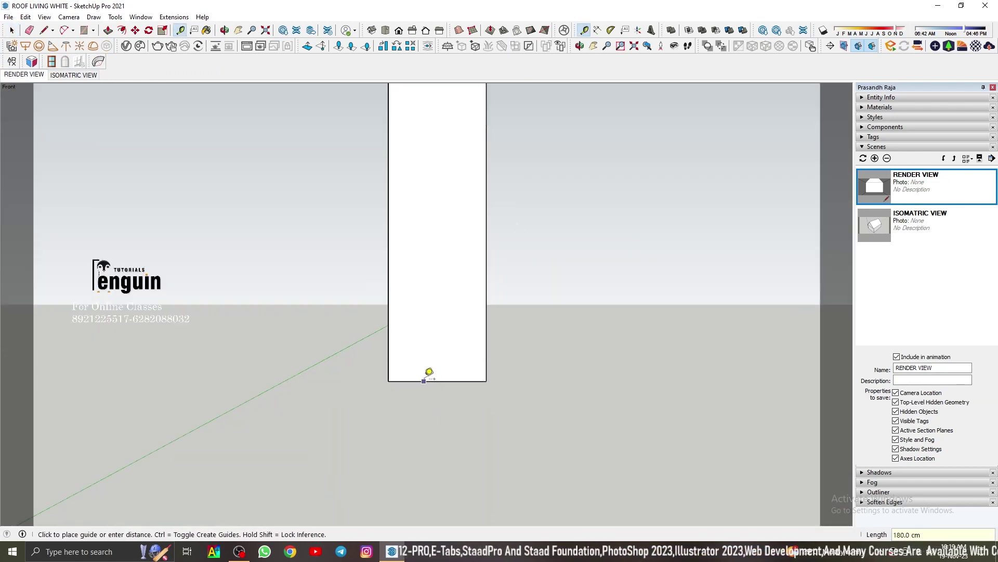
Step: Fix a horizontal guide on the board and copy it at even spacing
left_click(427, 348)
key("space")
scroll(430, 373, "up", 3)
scroll(611, 266, "down", 2)
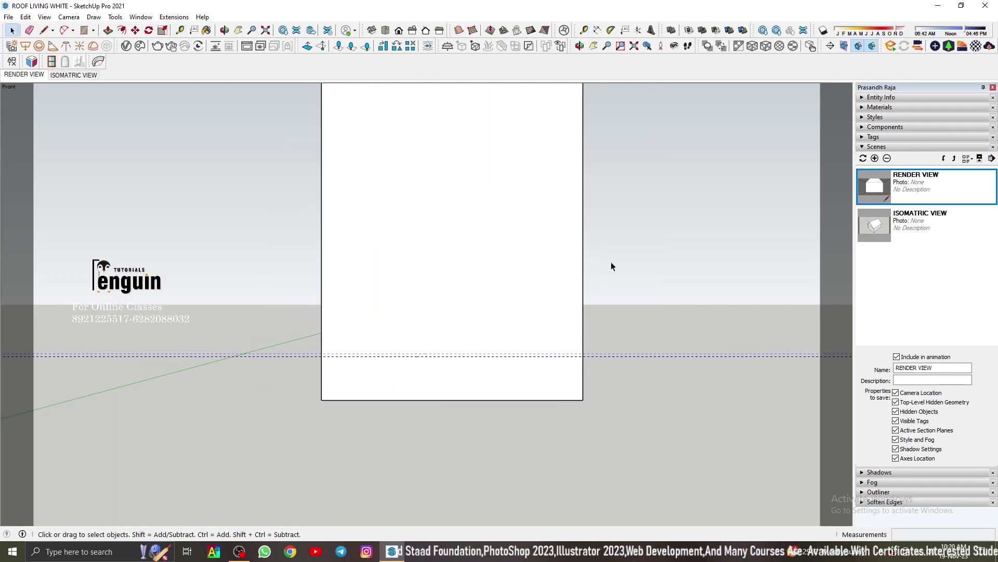
key("m")
scroll(489, 416, "down", 1)
scroll(494, 415, "down", 2)
key("space")
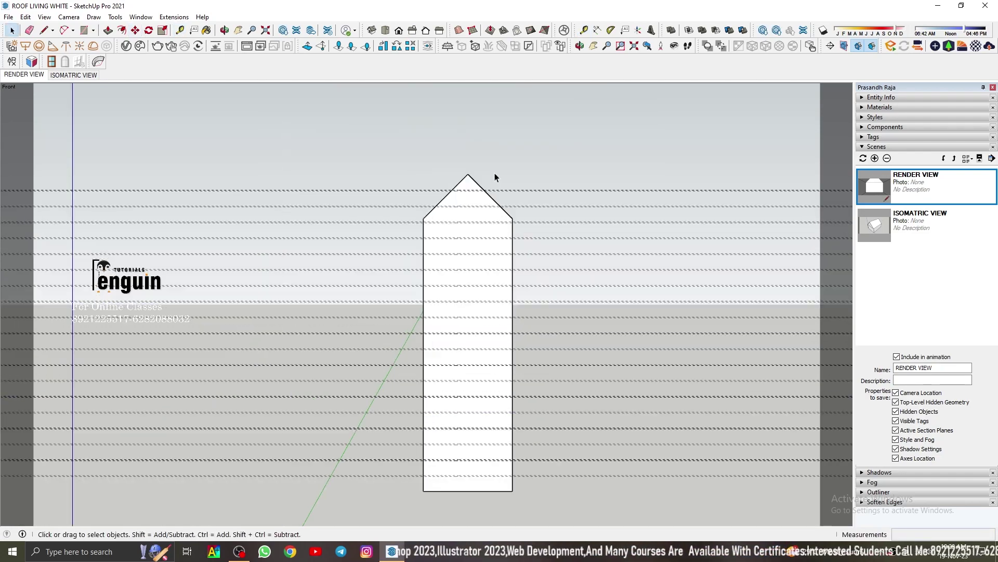
scroll(470, 442, "up", 2)
scroll(401, 401, "up", 2)
Step: Draw a 2.0 cm by 180.0 cm strip rectangle from the board's left edge
key("r")
scroll(432, 364, "up", 2)
scroll(468, 333, "down", 2)
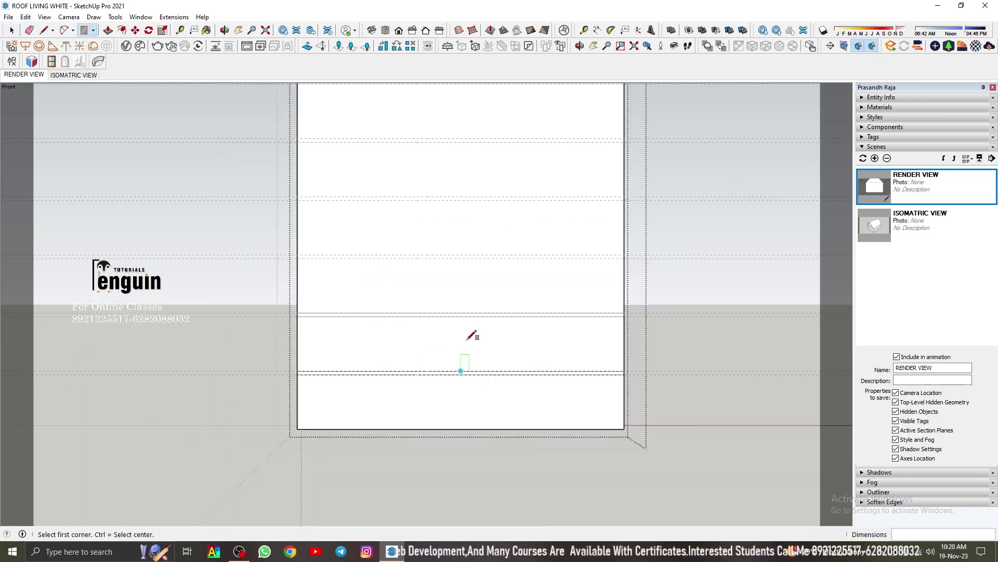
scroll(410, 312, "up", 2)
scroll(483, 302, "down", 1)
left_click(308, 283)
key("Escape")
left_click(288, 242)
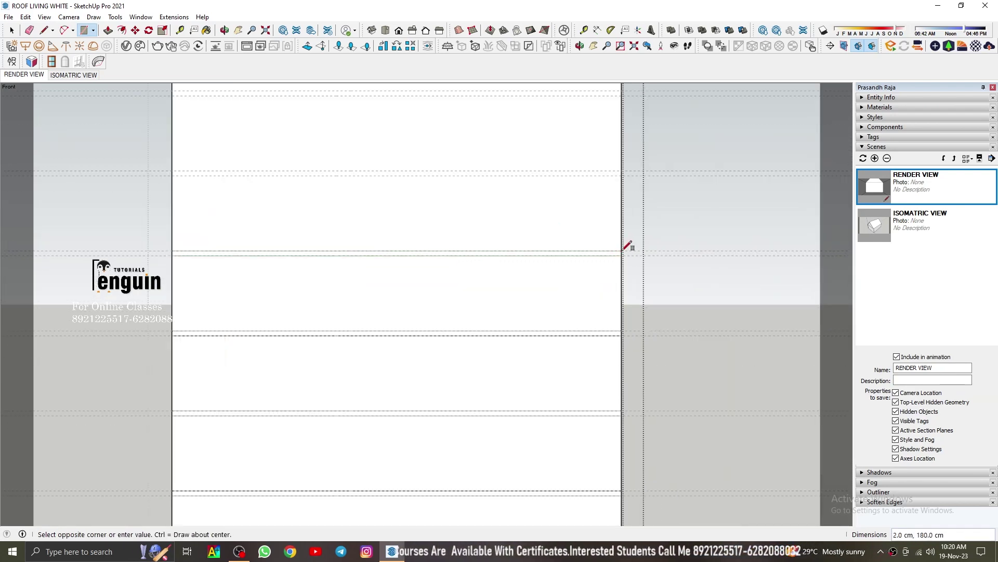
scroll(628, 243, "up", 2)
left_click(783, 207)
scroll(741, 156, "down", 1)
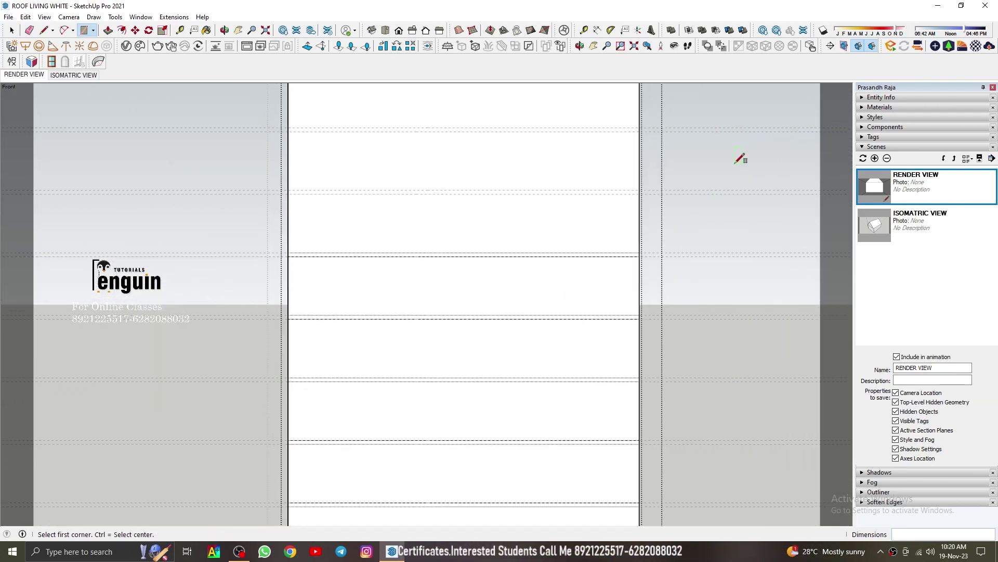
scroll(297, 299, "up", 1)
scroll(597, 261, "down", 2)
scroll(657, 267, "up", 2)
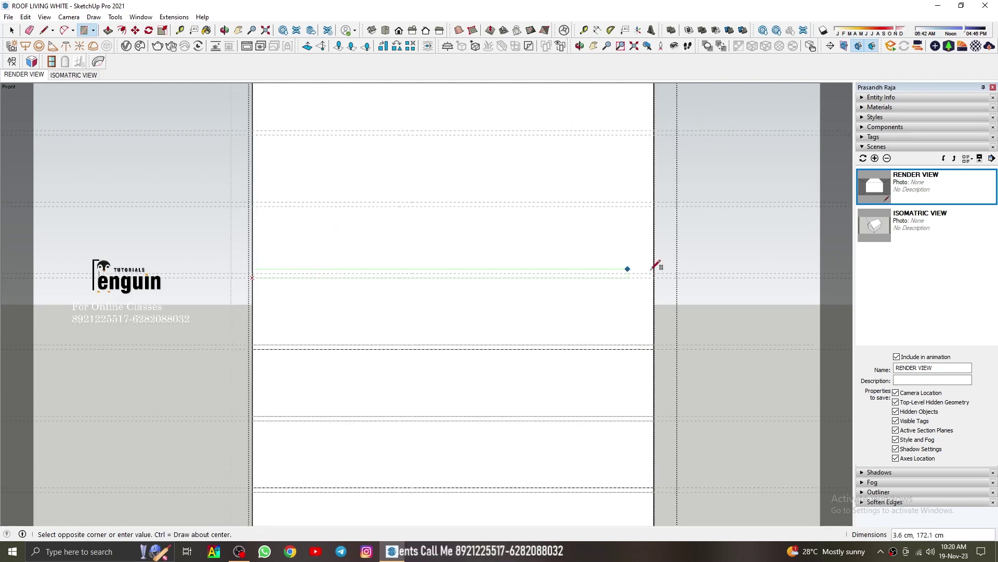
scroll(146, 257, "up", 1)
scroll(270, 234, "down", 2)
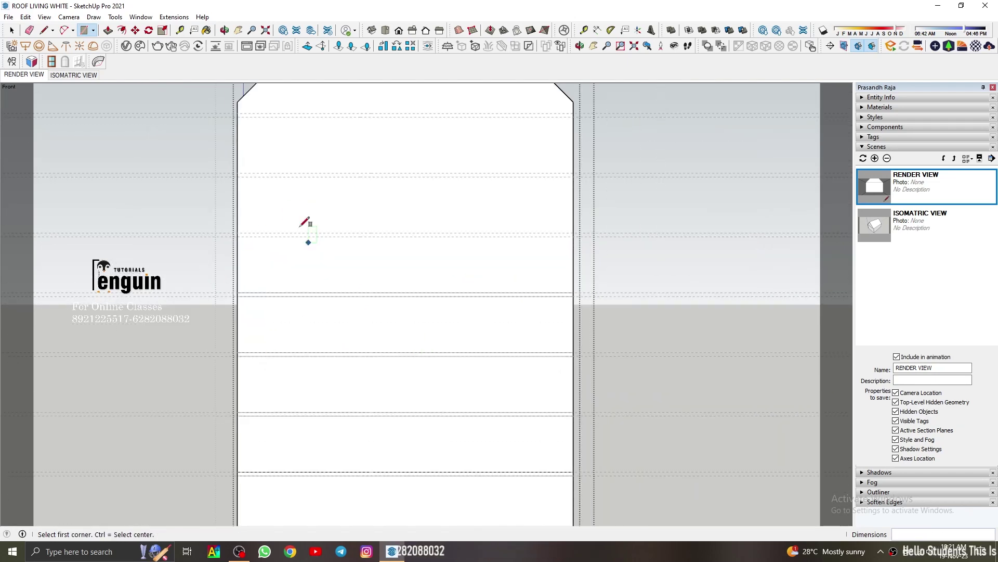
Step: Draw the next strip rectangle and a horizontal line across the gable
left_click(239, 224)
scroll(397, 234, "up", 2)
scroll(717, 218, "down", 1)
left_click(701, 198)
scroll(185, 241, "down", 2)
scroll(266, 215, "up", 1)
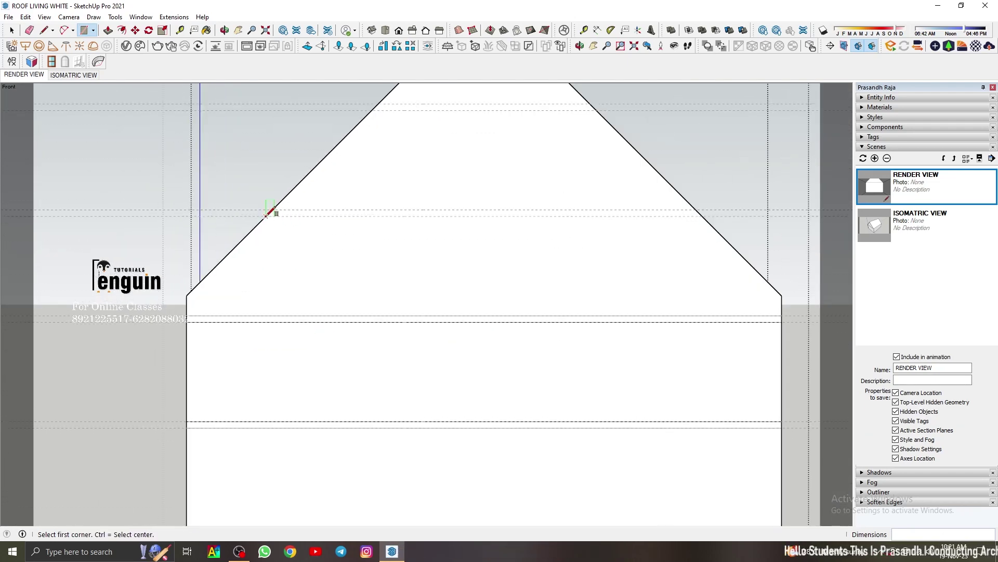
left_click(697, 210)
scroll(468, 234, "down", 1)
left_click(325, 172)
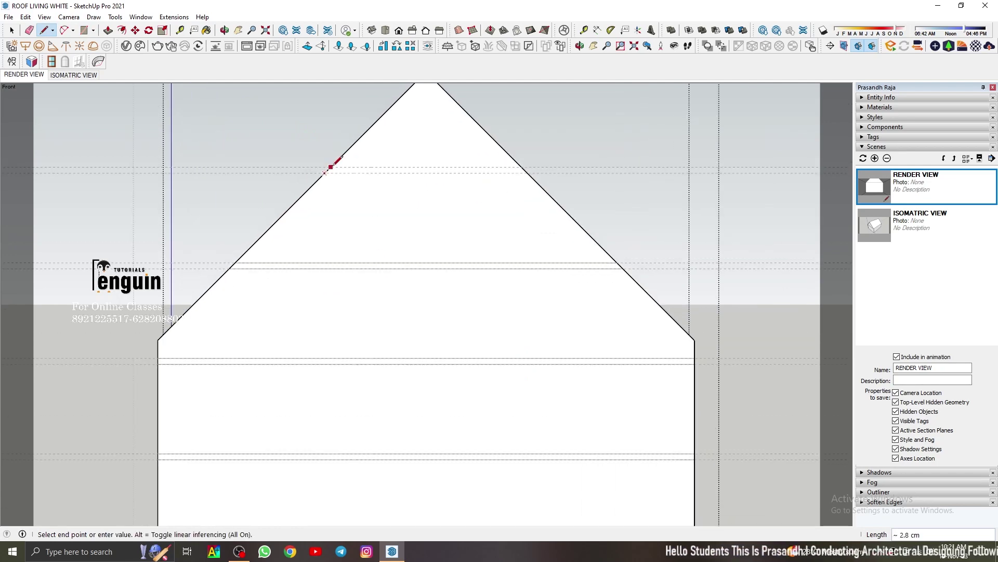
Step: Recess the lower plank strip 0.5 cm into the gable band
key("space")
scroll(439, 402, "down", 5)
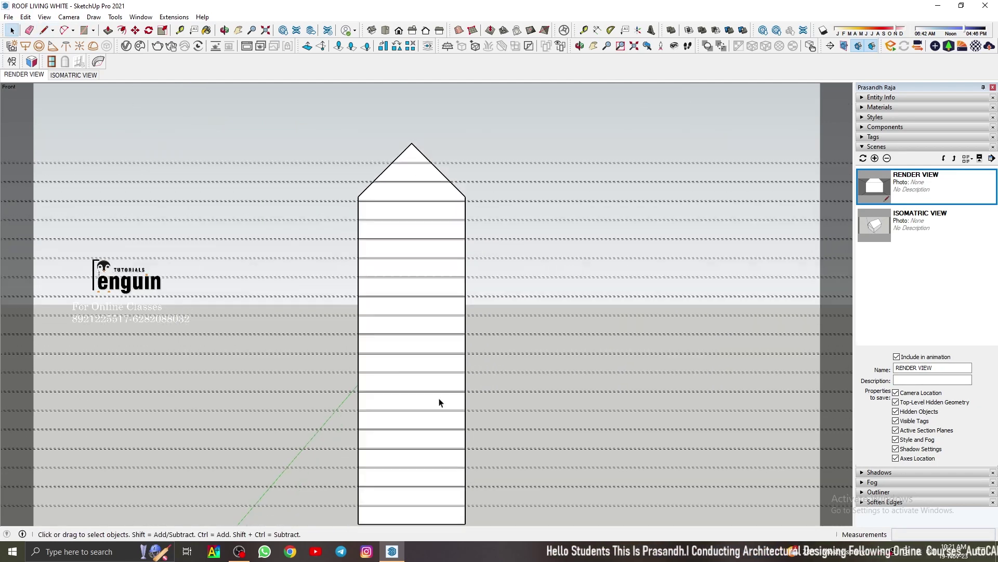
middle_click_drag(439, 401, 435, 352)
key("p")
left_click(430, 377)
key("space")
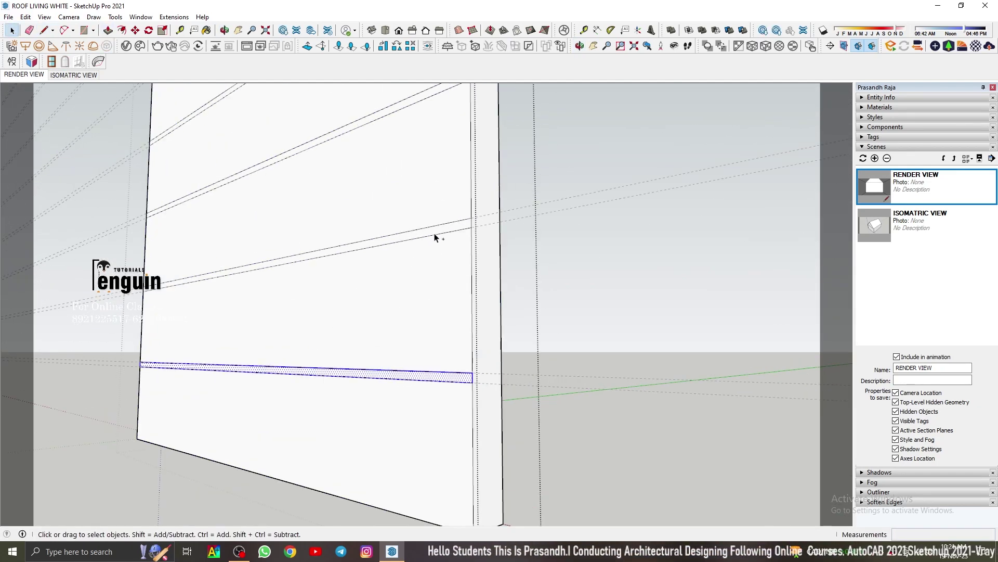
mouse_move(592, 305)
middle_mouse_down()
mouse_move(383, 239)
mouse_move(388, 251)
middle_mouse_up()
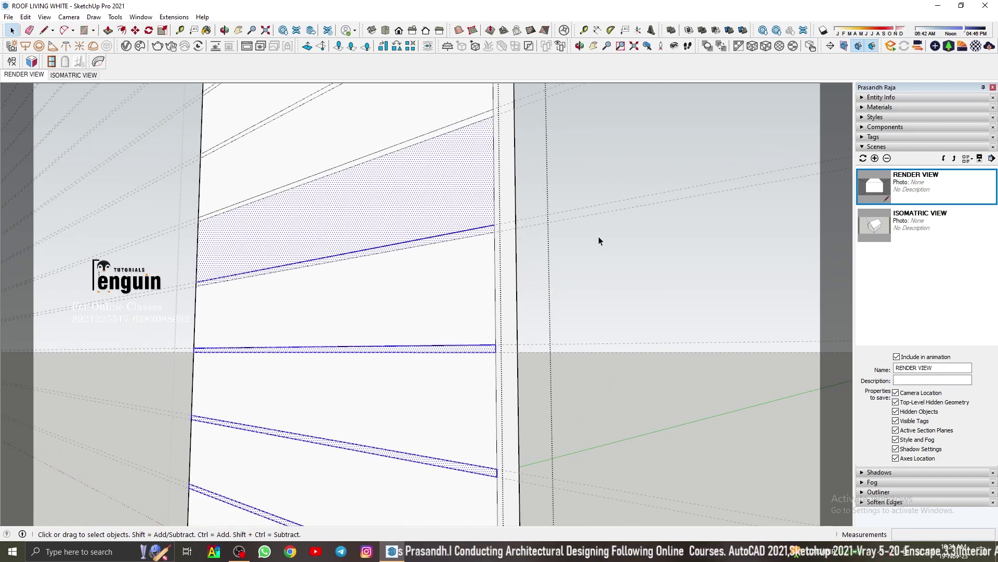
middle_click_drag(597, 238, 428, 424)
scroll(428, 424, "up", 2)
key("p")
left_click(423, 419)
type("0.5")
key("Return")
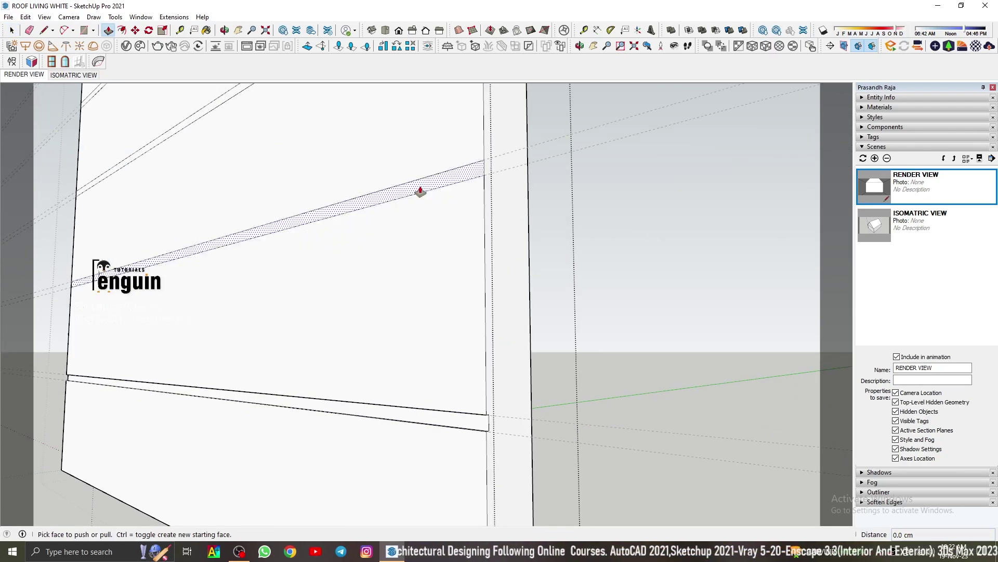
Step: Push the upper plank strip, then return to the flat Front view
left_click(424, 195)
scroll(411, 211, "up", 1)
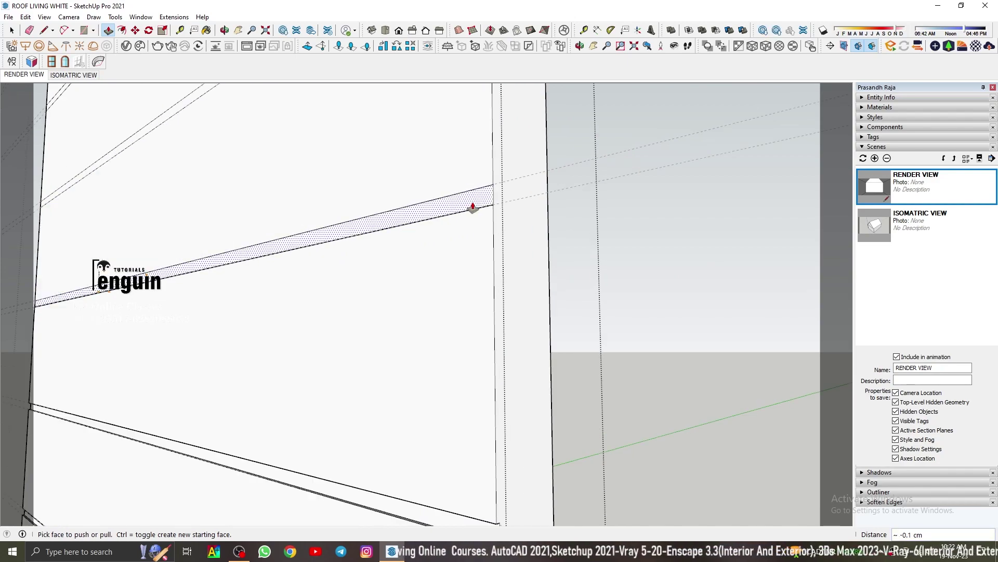
scroll(471, 207, "up", 1)
scroll(475, 205, "down", 2)
mouse_move(455, 281)
middle_mouse_down()
mouse_move(339, 111)
mouse_move(462, 237)
mouse_move(422, 220)
mouse_move(431, 168)
mouse_move(369, 219)
mouse_move(392, 186)
mouse_move(420, 230)
mouse_move(383, 214)
mouse_move(397, 199)
mouse_move(379, 323)
mouse_move(374, 187)
mouse_move(393, 225)
mouse_move(377, 186)
mouse_move(397, 178)
mouse_move(396, 133)
middle_mouse_up()
left_click(421, 220)
key("space")
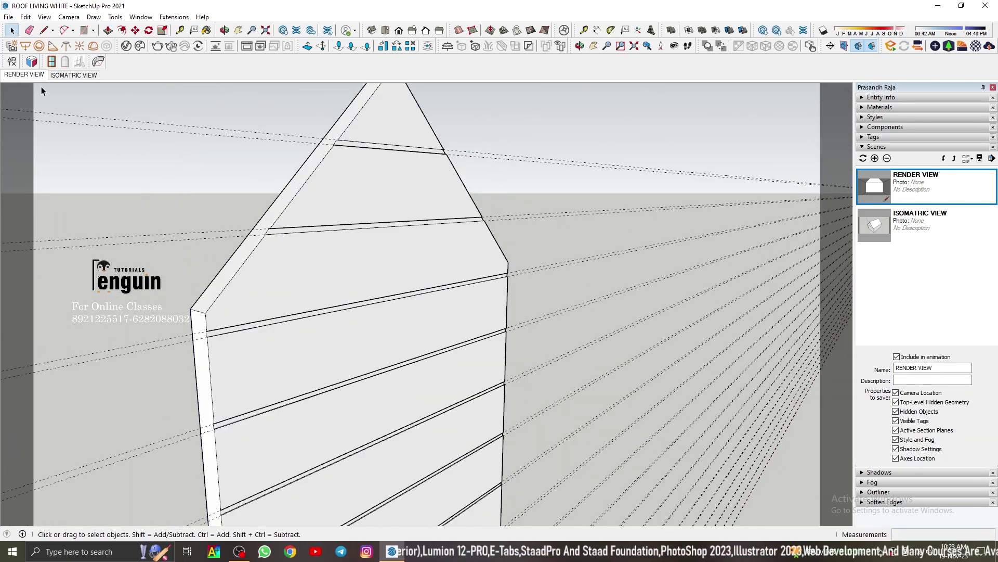
key("f")
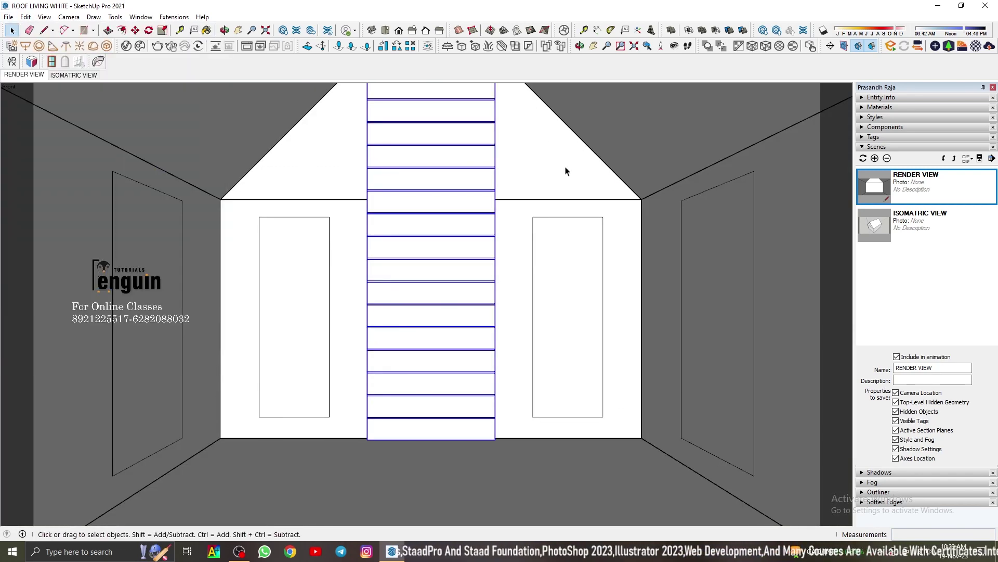
Step: Look up under the roof and start a 15 cm Tape Measure guide from its edge
scroll(457, 411, "up", 3)
scroll(415, 372, "down", 2)
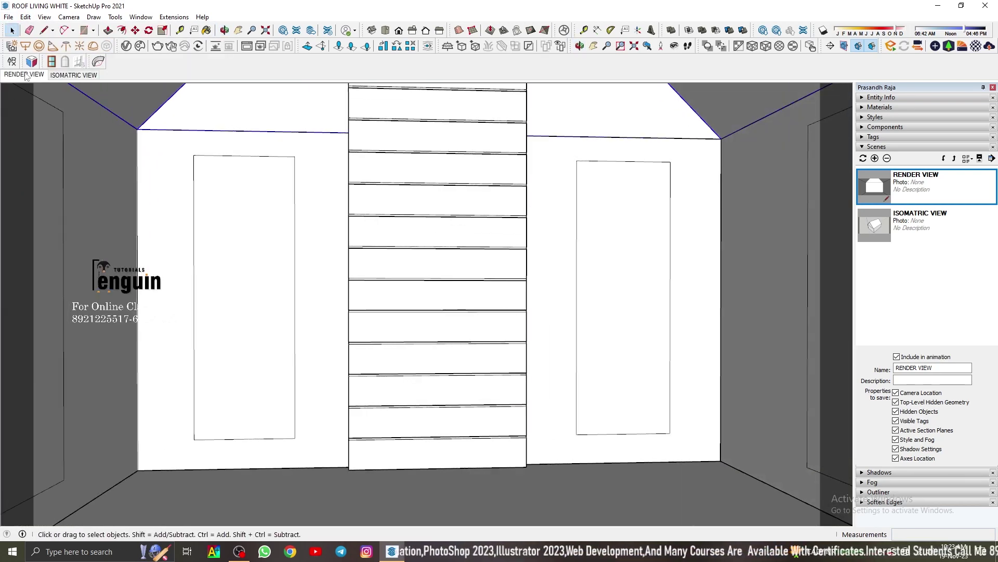
scroll(338, 260, "down", 1)
right_click(584, 210)
middle_click_drag(584, 219, 496, 264)
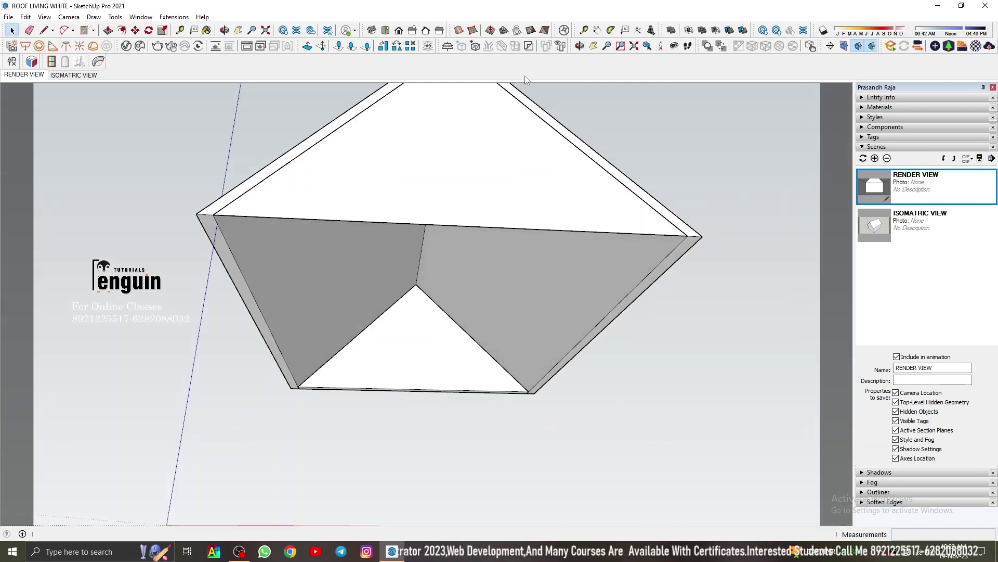
scroll(496, 264, "up", 3)
key("t")
scroll(484, 302, "up", 1)
left_click(482, 314)
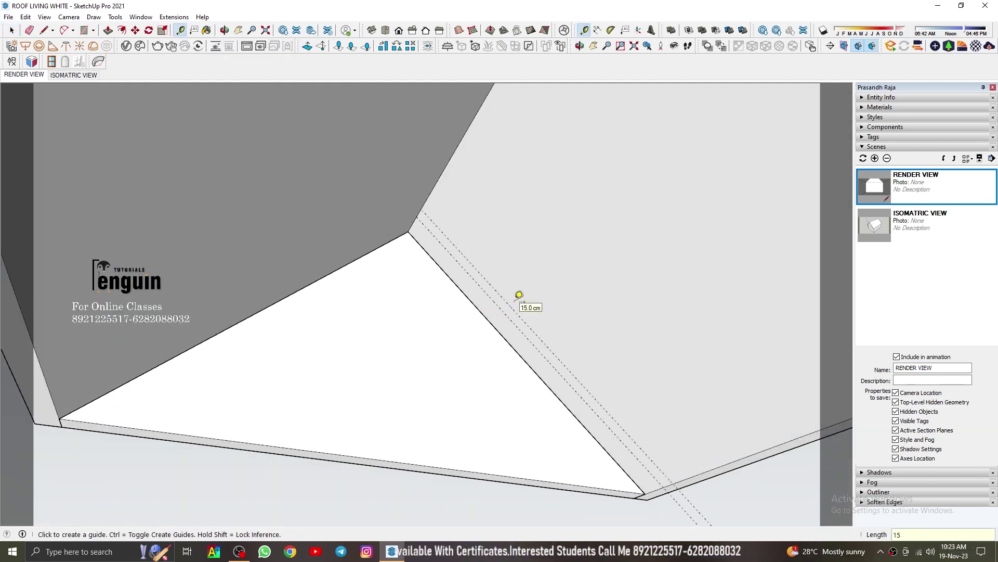
Step: Draw a slat rectangle, make it a group, and extrude it into a slat
left_click(688, 473)
right_click(646, 445)
left_click(671, 350)
key("p")
middle_click_drag(671, 353, 619, 431)
left_click(615, 439)
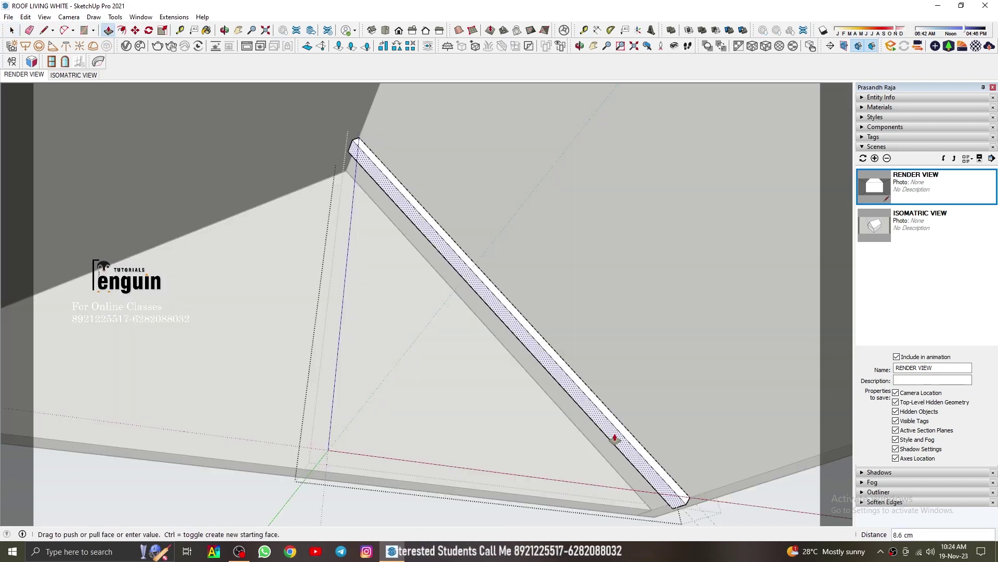
left_click(615, 439)
Step: Copy the slat along the roof slope and array it with *10
key("m")
left_click(457, 202)
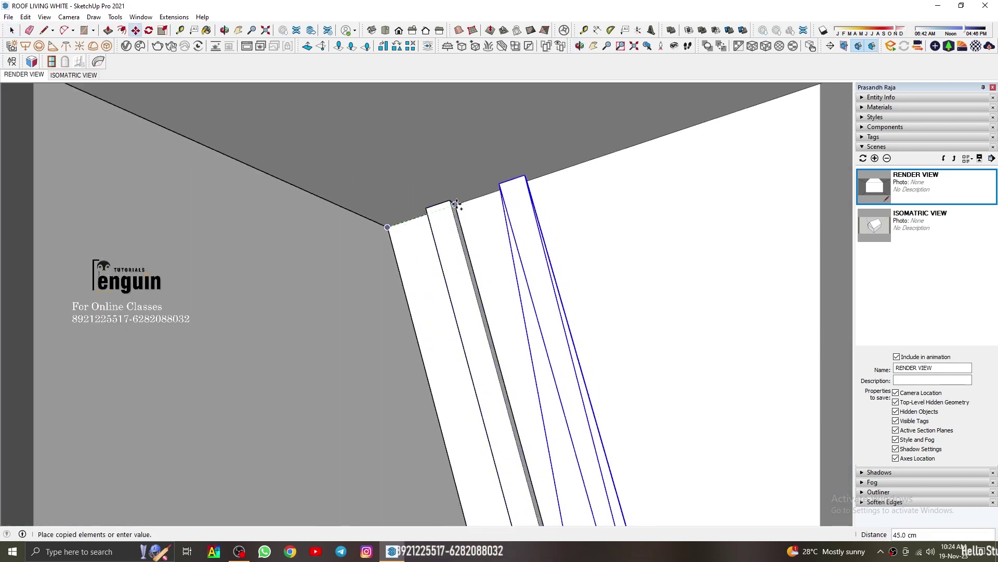
type("*10")
key("space")
left_click(23, 74)
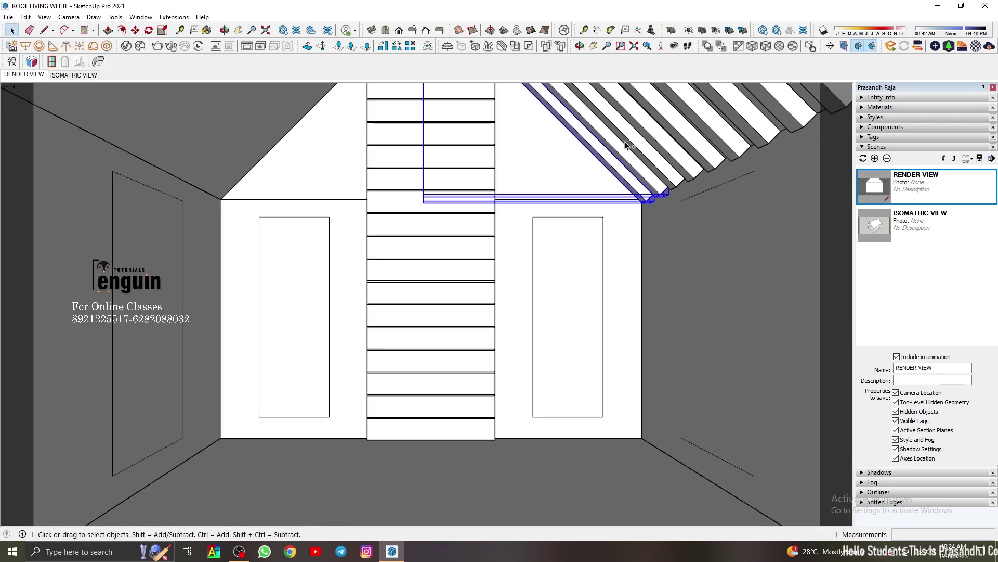
Step: Select several roof slats and pick a start point for copying them
scroll(581, 122, "up", 5)
middle_click_drag(581, 122, 377, 295, "shift")
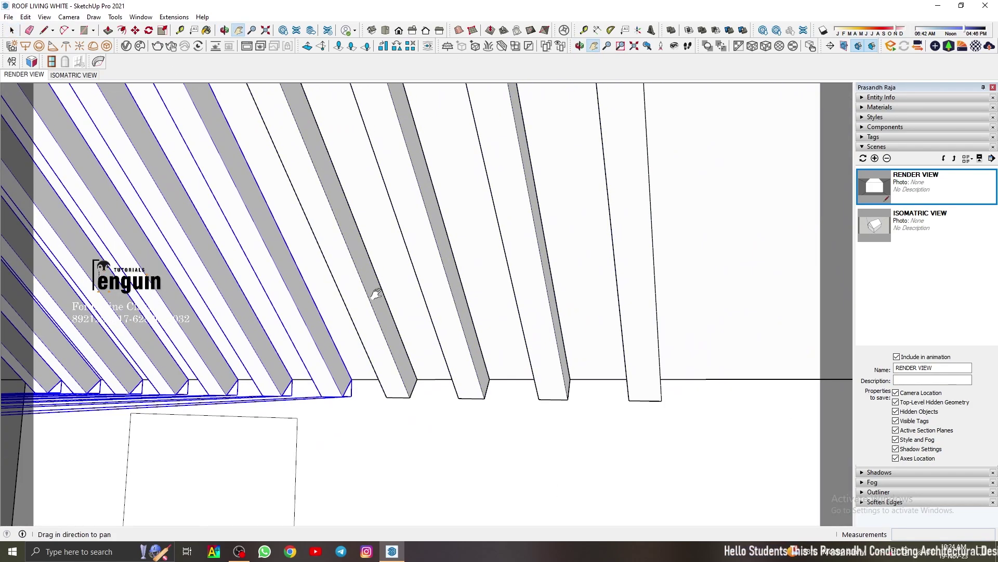
left_click(25, 16)
left_click(39, 148)
middle_click_drag(517, 283, 572, 312)
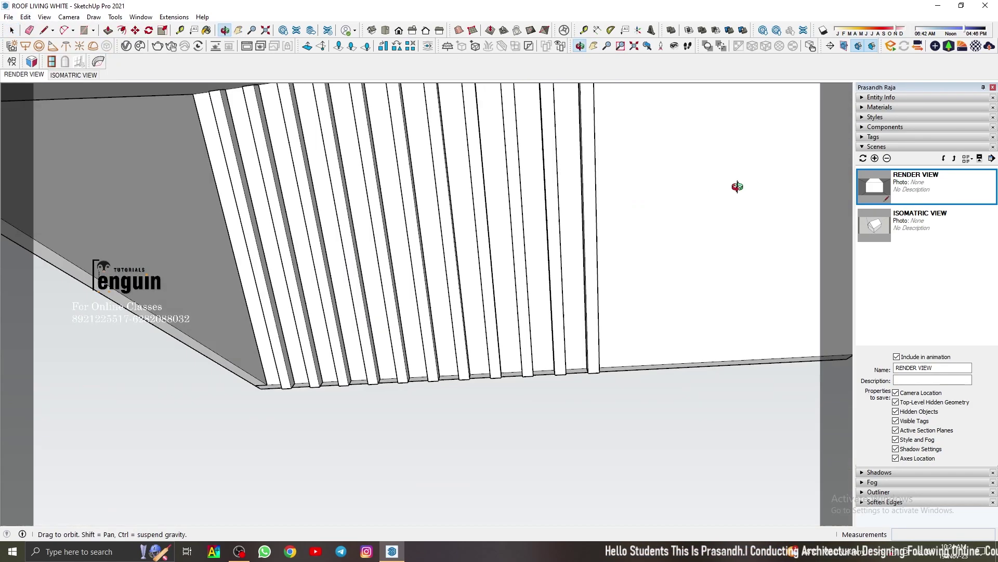
left_click(615, 234)
key("m")
left_click(531, 383)
Step: Copy the slats 270.0 cm further along the roof and select the end slat
key("ctrl")
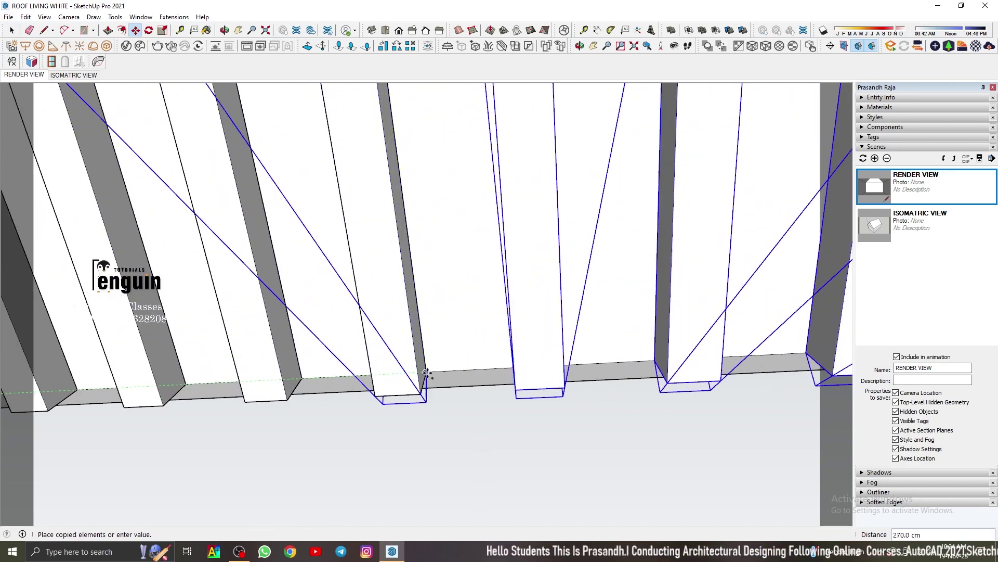
mouse_move(463, 365)
middle_mouse_down()
mouse_move(339, 334)
mouse_move(373, 217)
middle_mouse_up()
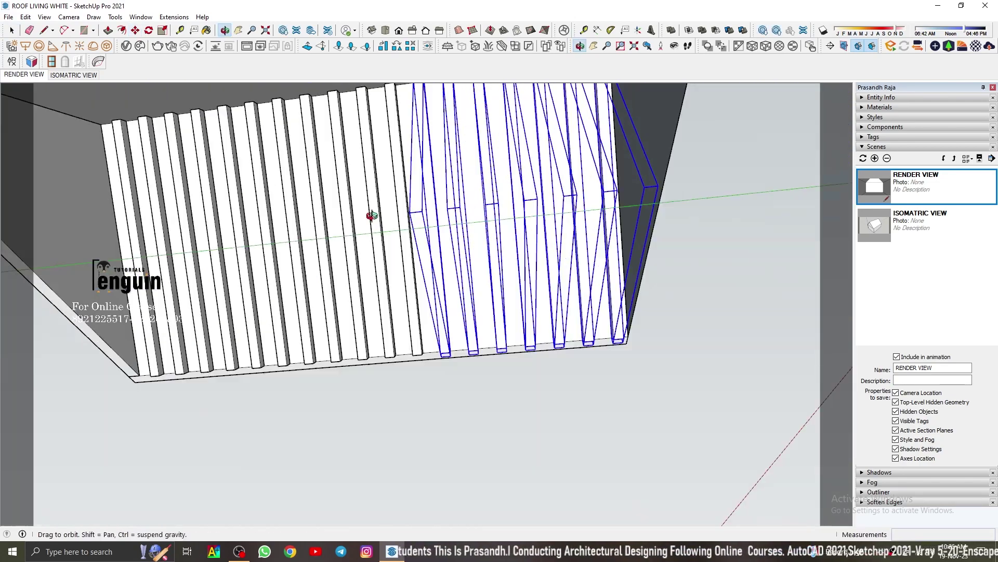
key("space")
middle_click_drag(726, 294, 365, 394)
left_click(366, 394)
mouse_move(447, 325)
middle_mouse_down()
mouse_move(491, 308)
mouse_move(364, 260)
middle_mouse_up()
Step: Group the slats, place a copy beside the house, and flip it along red
right_click(491, 307)
left_click(525, 312)
key("m")
left_click_drag(437, 250, 151, 211, "ctrl")
right_click(150, 211)
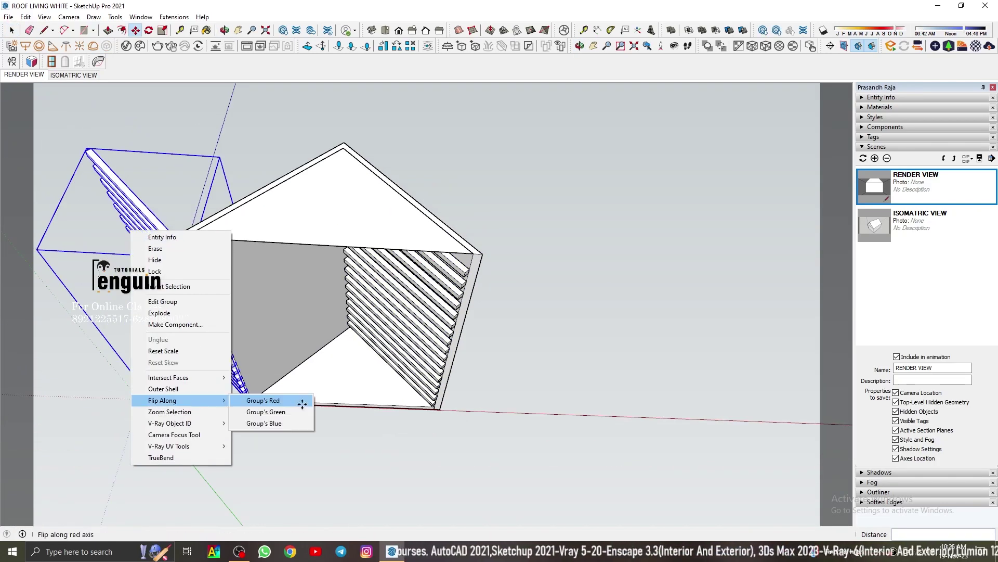
left_click(307, 394)
Step: Move the mirrored slat group onto the opposite roof slope
middle_click_drag(256, 345, 244, 165)
scroll(244, 165, "up", 2)
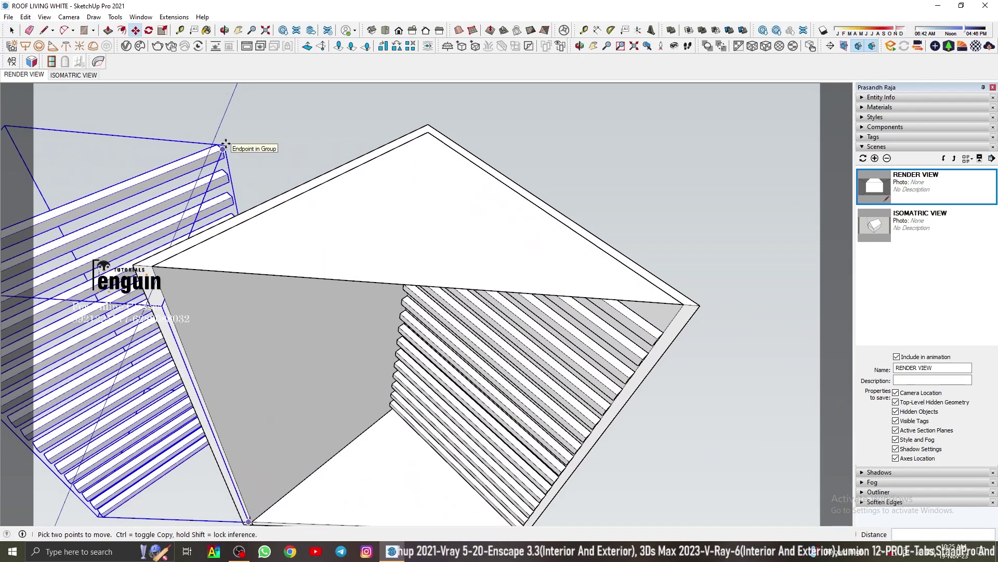
scroll(463, 282, "up", 5)
scroll(490, 289, "up", 3)
scroll(491, 276, "up", 2)
left_click(491, 277)
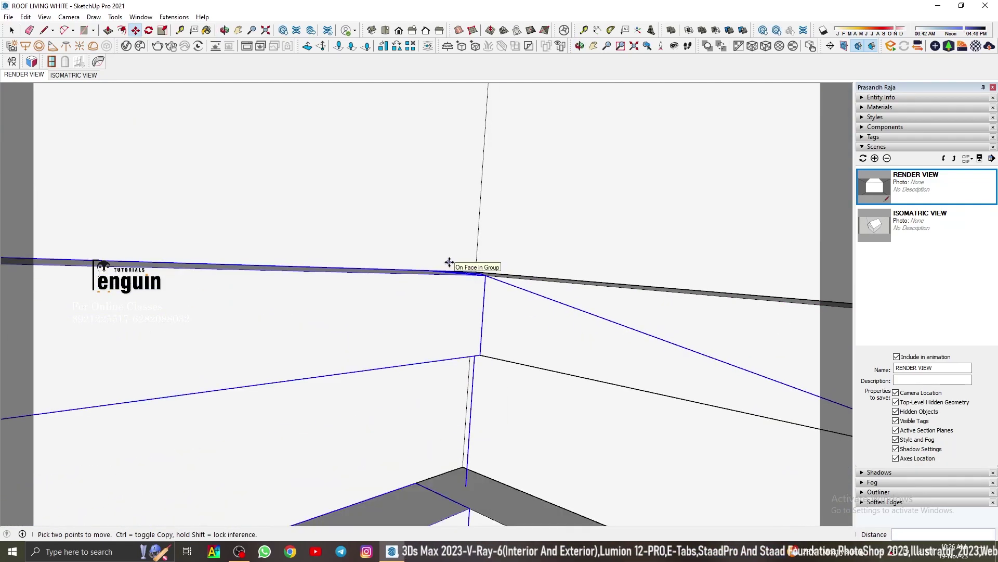
right_click(457, 268)
left_click(24, 75)
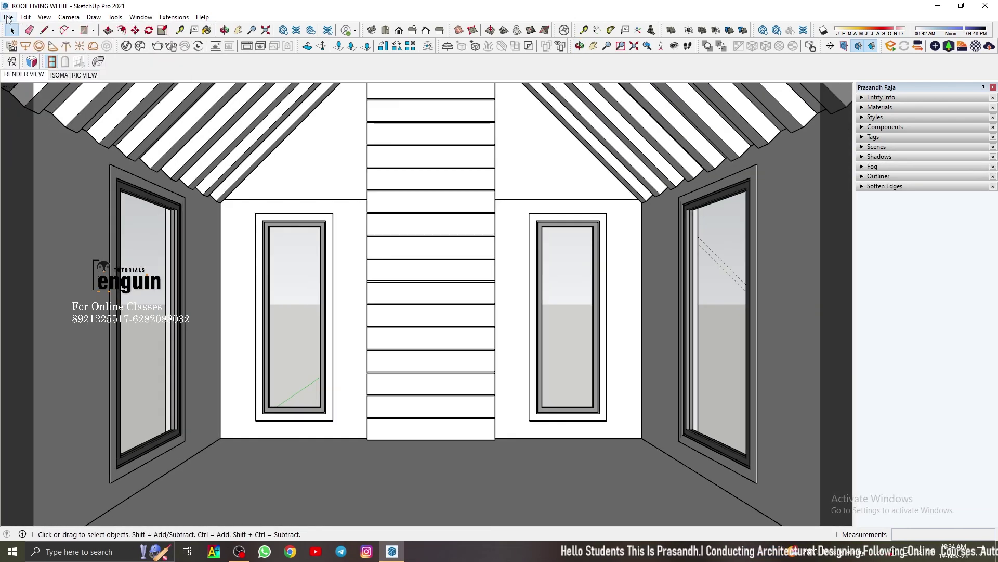
Step: Delete the leftover guides and return to the saved front view
left_click(26, 16)
left_click(509, 190)
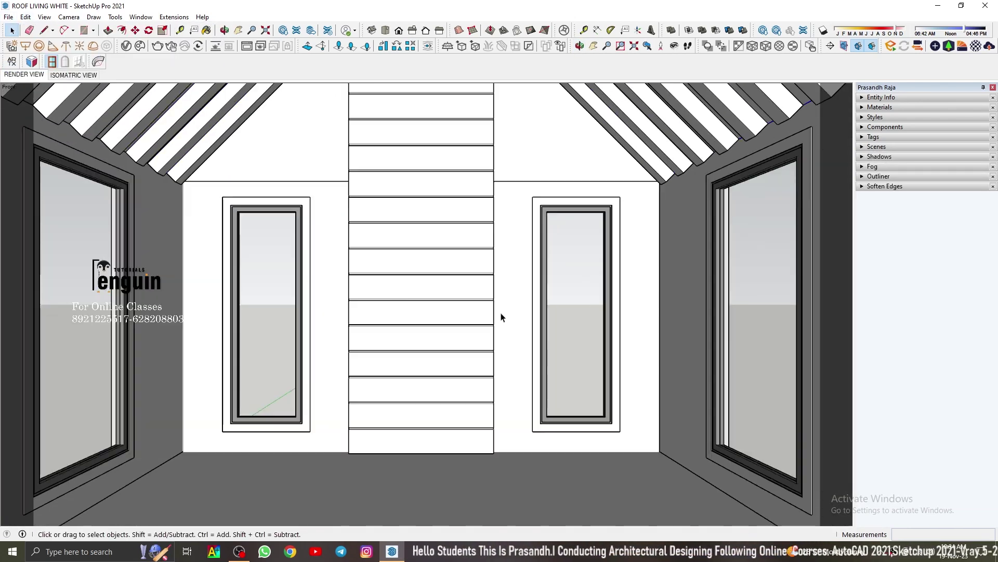
left_click(9, 17)
left_click(24, 74)
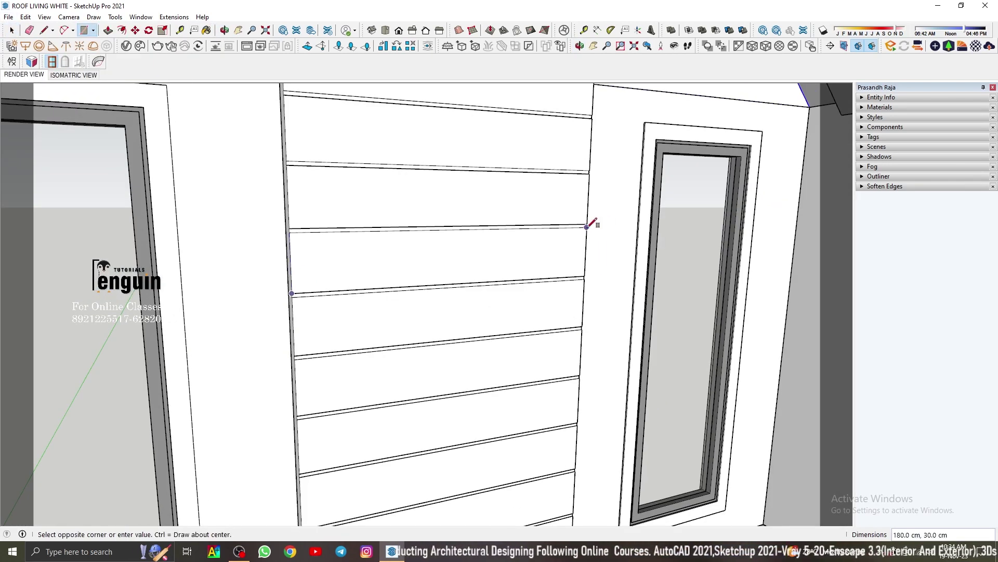
Step: Extrude a 21.7 cm shelf block from the plank strip and import a Cosmos wood material
left_click(587, 227)
key("p")
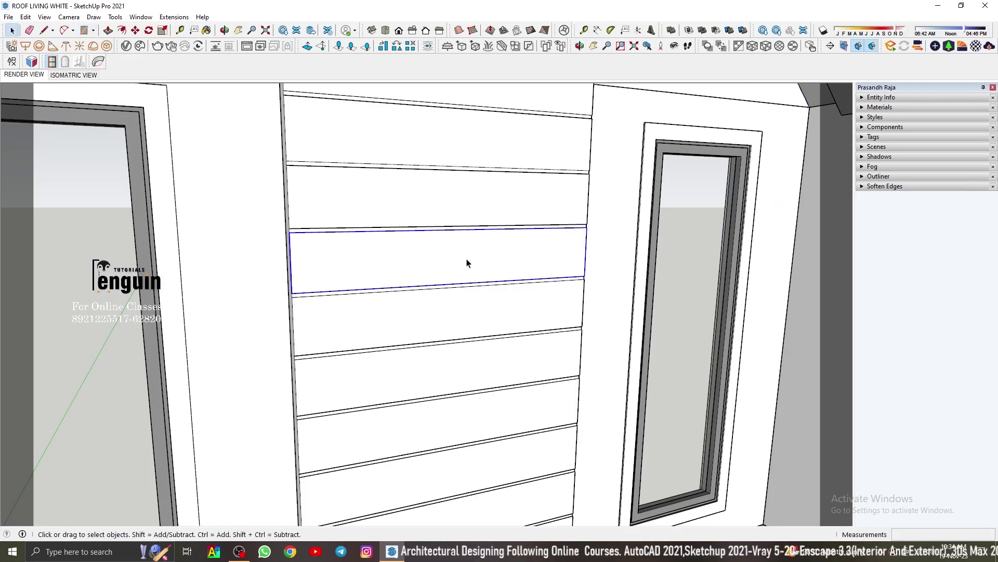
left_click(466, 263)
key("Return")
key("space")
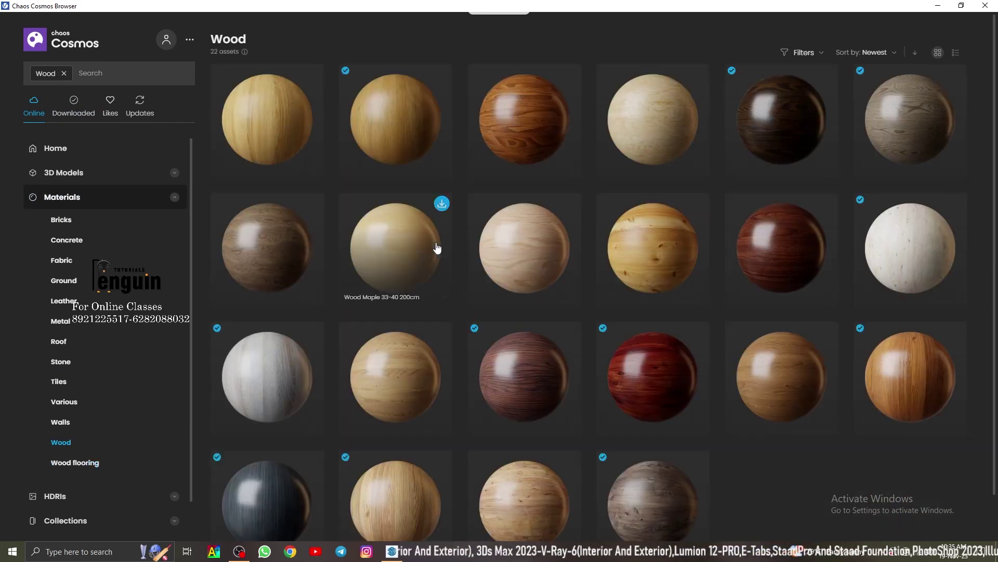
scroll(654, 209, "down", 1)
left_click(439, 409)
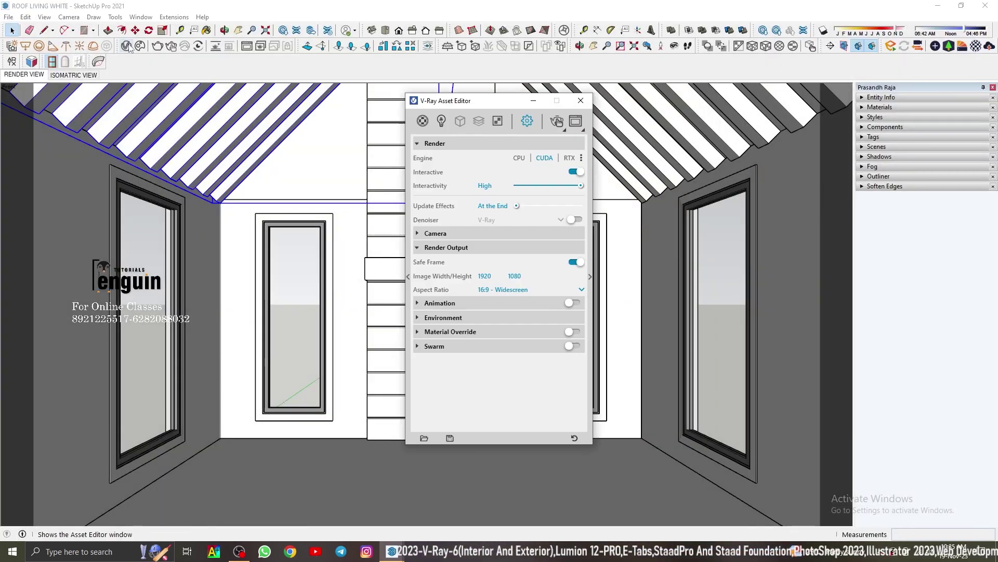
Step: Inspect the roof slats in Wood 13-02 100cm and open that material's edit settings
left_click(570, 306)
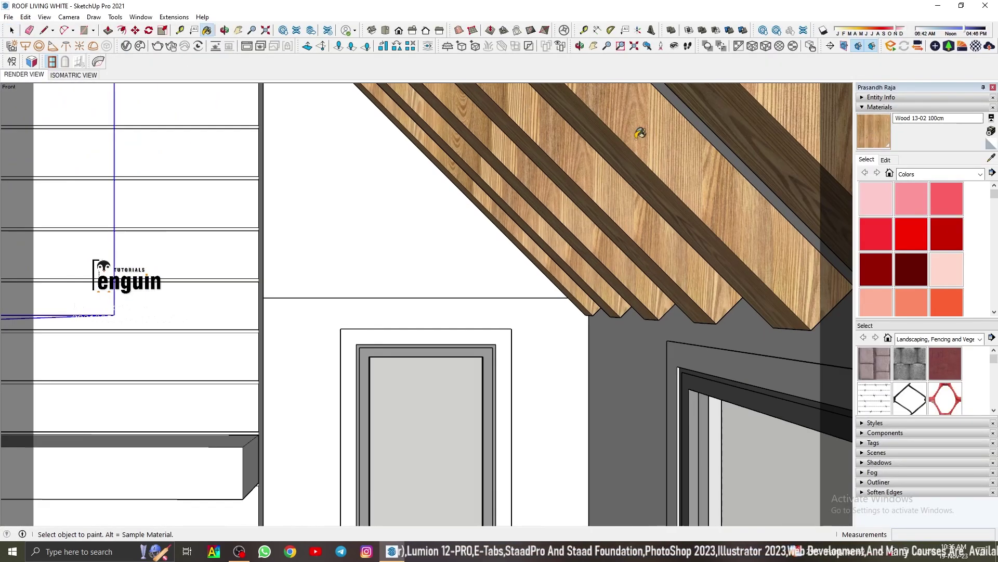
key("space")
mouse_move(639, 133)
middle_mouse_down("shift")
mouse_move(551, 260)
mouse_move(503, 232)
middle_mouse_up("shift")
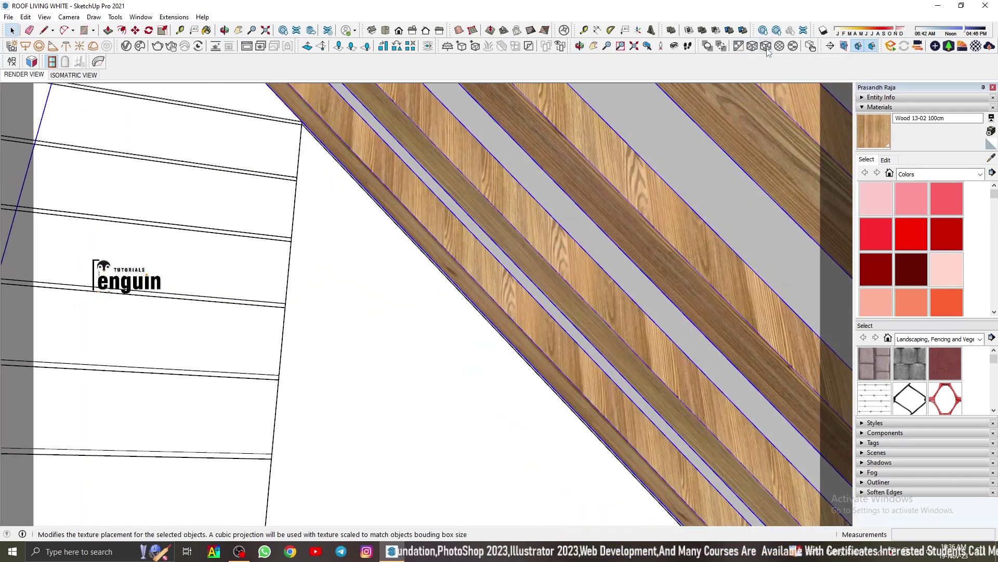
middle_click_drag(620, 160, 544, 177)
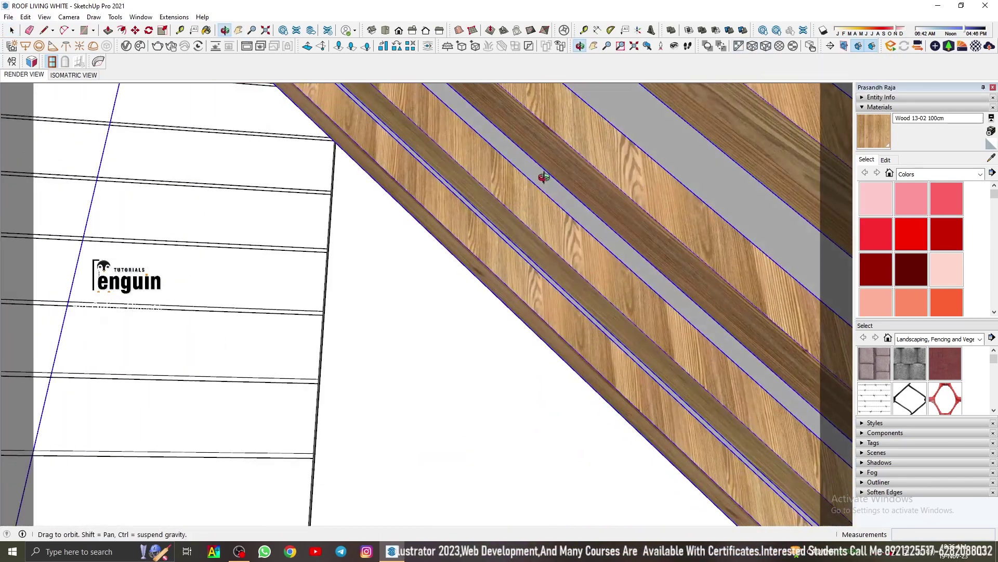
middle_click_drag(724, 113, 566, 214)
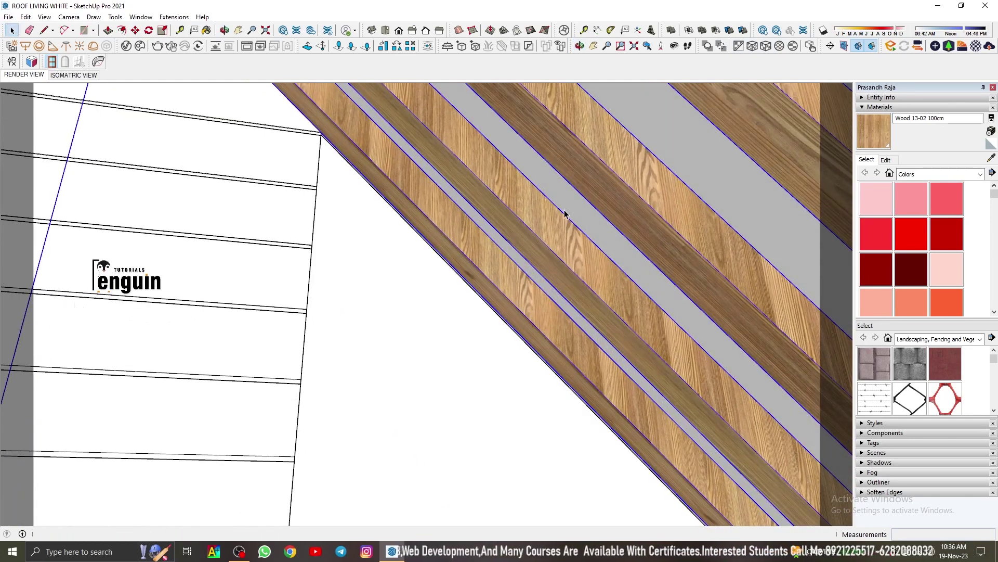
left_click(707, 46)
mouse_move(468, 208)
middle_mouse_down()
mouse_move(424, 223)
mouse_move(502, 231)
mouse_move(364, 198)
middle_mouse_up()
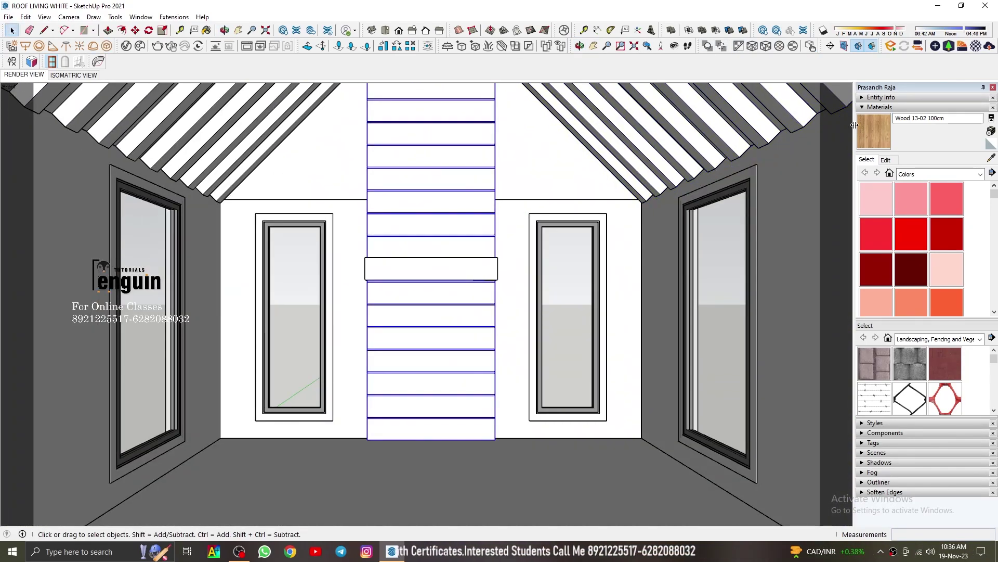
key("b")
left_click(886, 159)
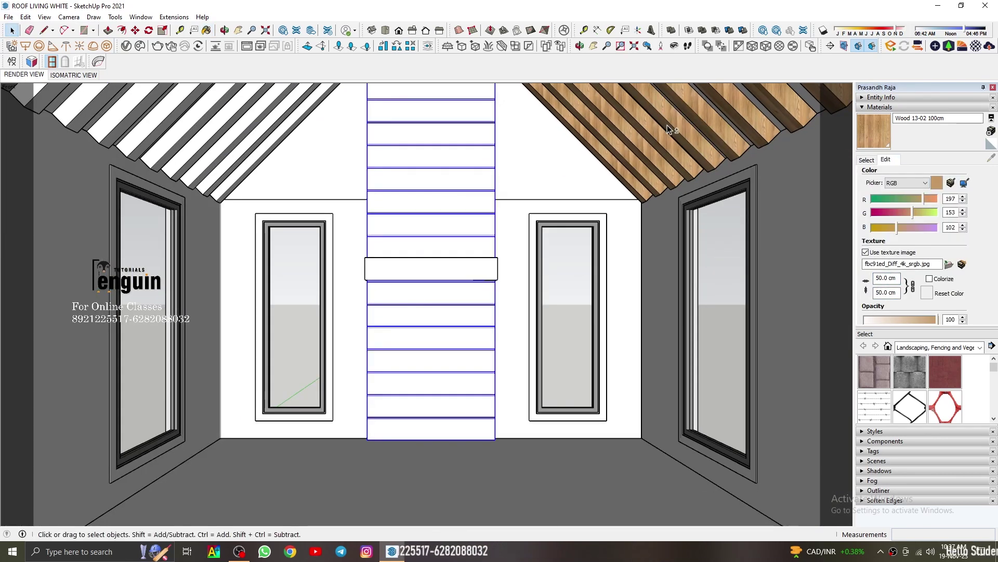
Step: Paint the shelf block and the left roof slats with the wood material
left_click(9, 16)
left_click(11, 67)
key("b")
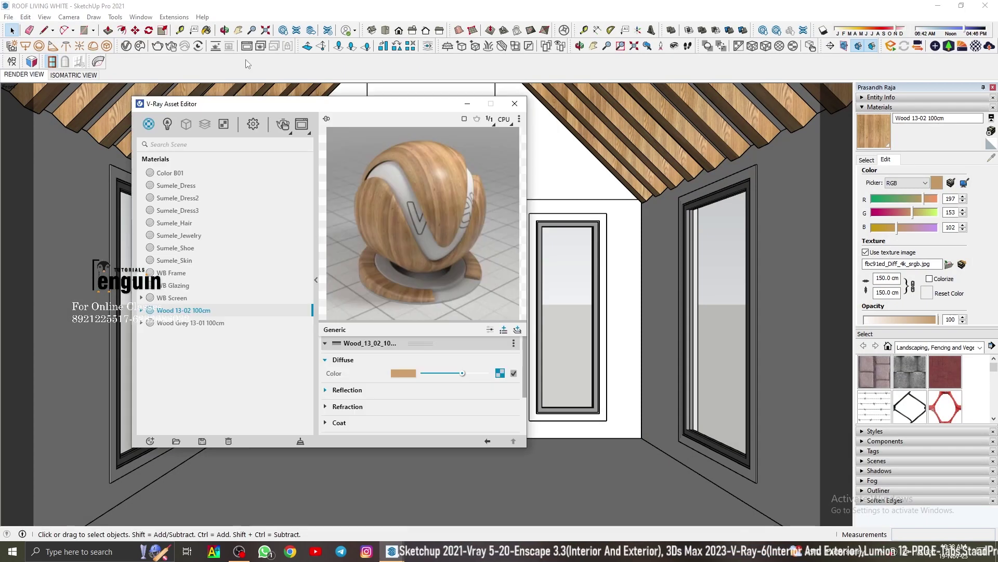
key("b")
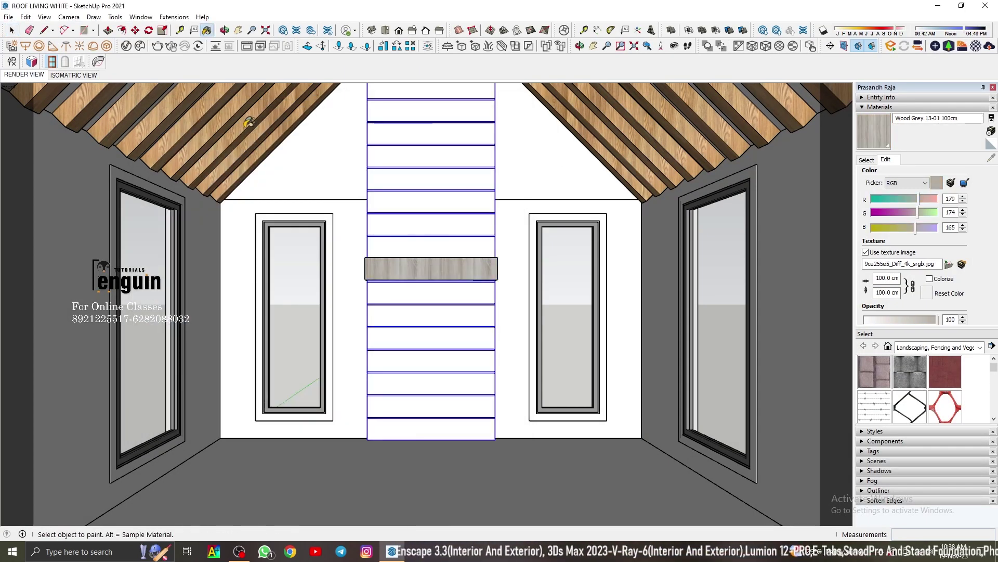
left_click(256, 116)
Step: Paint the right roof slats and set the texture size to 22
key("space")
scroll(357, 149, "up", 3)
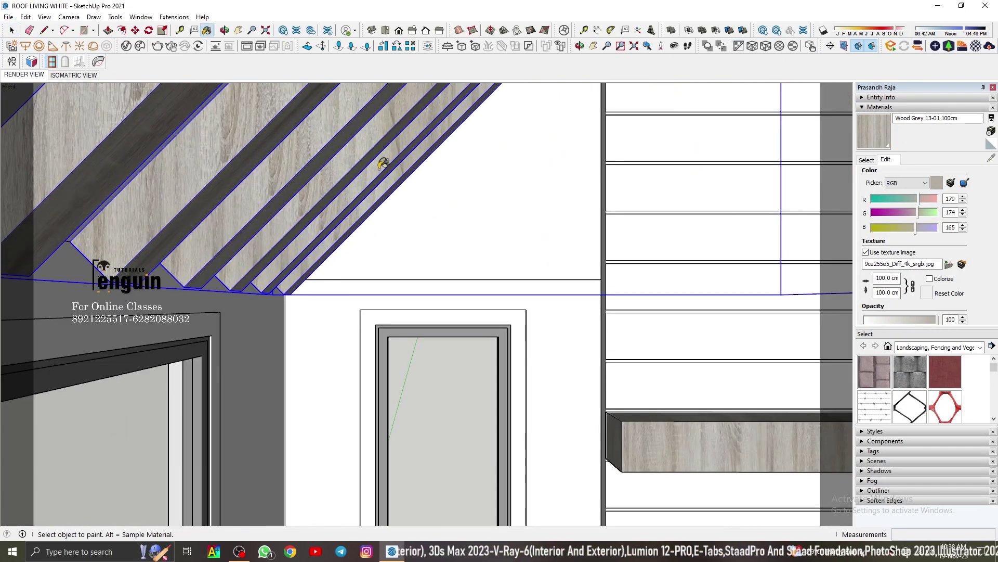
scroll(197, 135, "down", 3)
left_click(676, 125)
key("b")
left_click(600, 87)
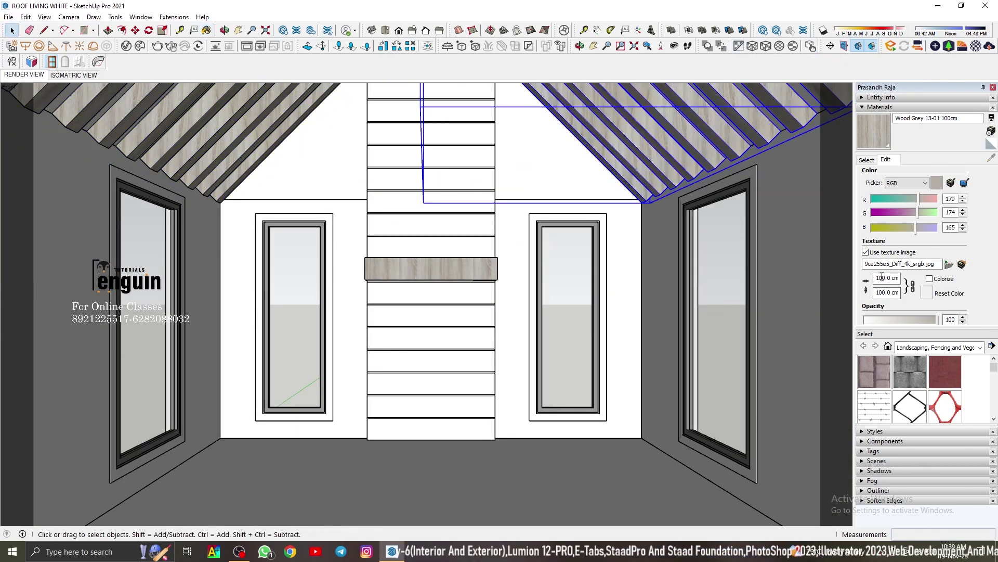
key("BackSpace")
type("22")
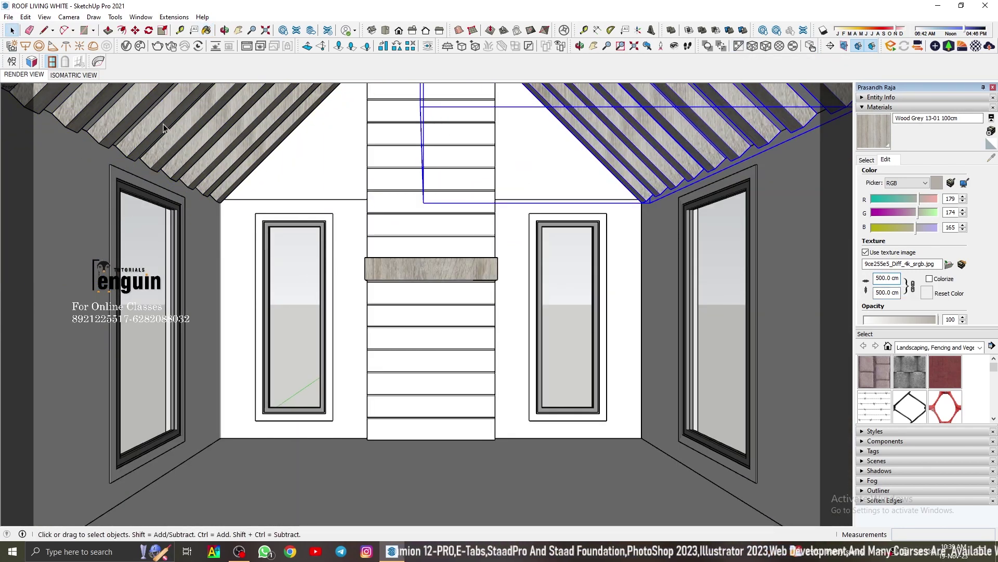
Step: Inspect a roof beam face, then return to the straight-on front view
scroll(151, 118, "up", 2)
scroll(72, 99, "down", 3)
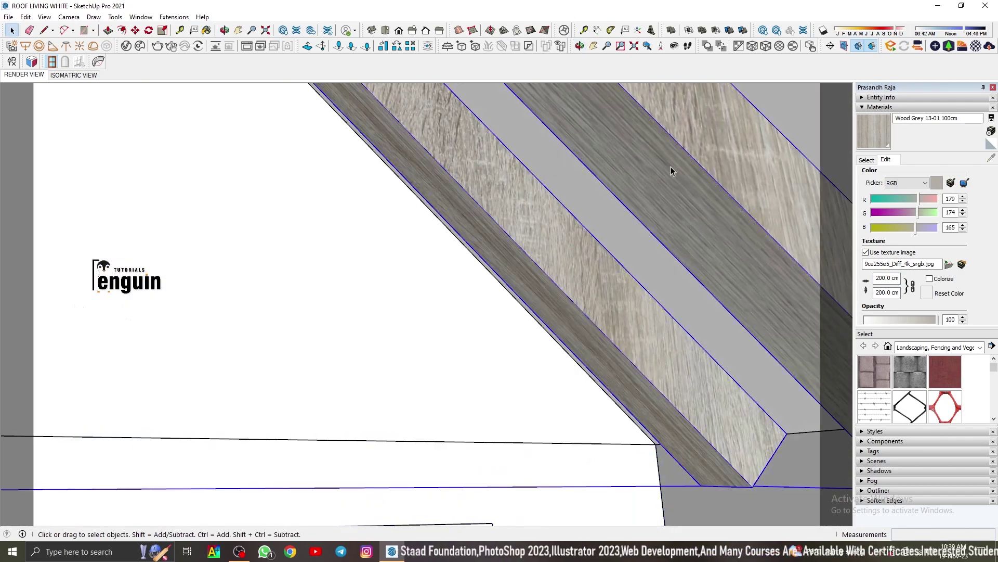
middle_click_drag(669, 167, 20, 78)
left_click(21, 76)
mouse_move(364, 260)
middle_mouse_down()
mouse_move(664, 151)
mouse_move(1, 152)
middle_mouse_up()
right_click(732, 163)
left_click(711, 155)
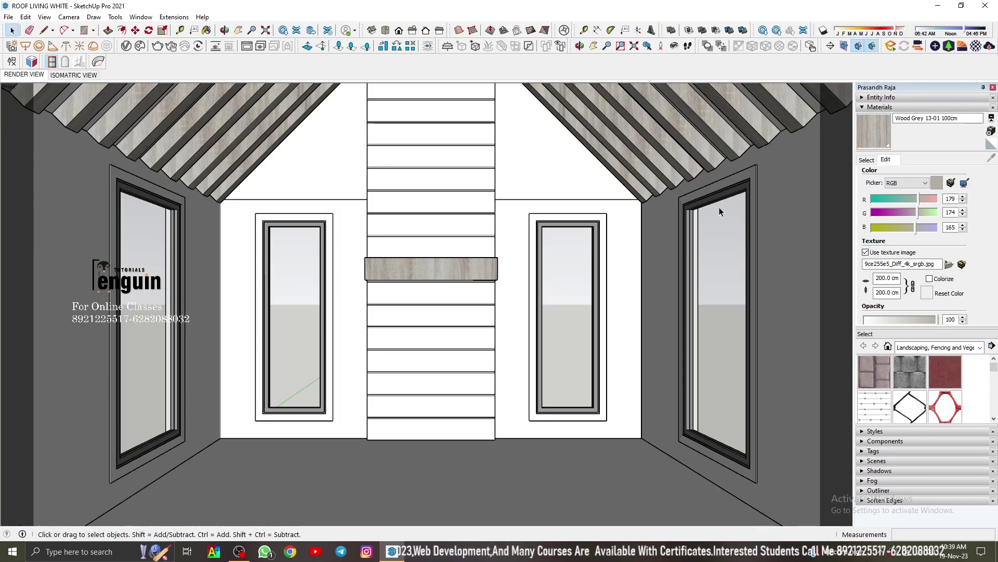
key("F3")
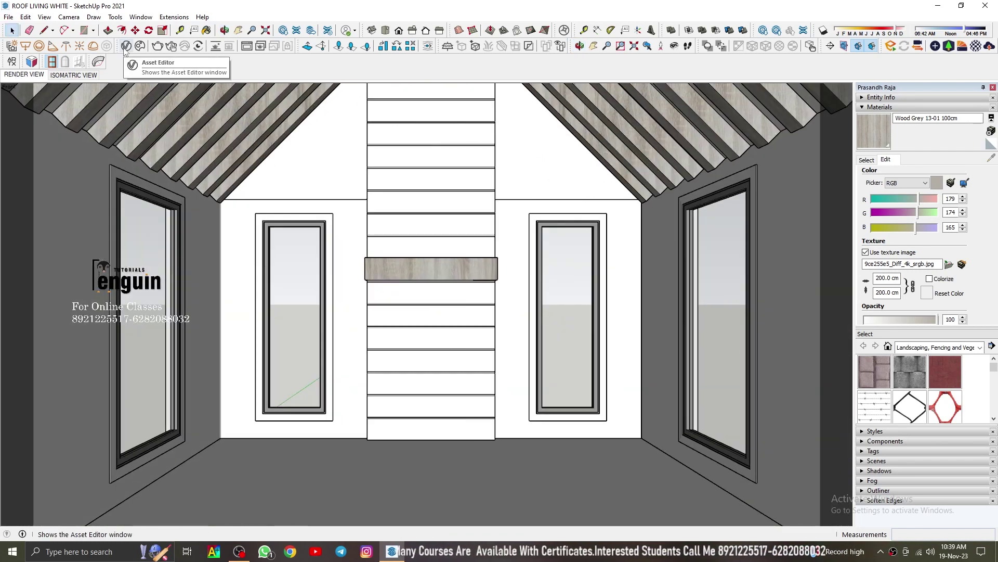
Step: Rename the Generic V-Ray material to BORDER
left_click(126, 46)
right_click(582, 168)
left_click(614, 245)
type("BOR")
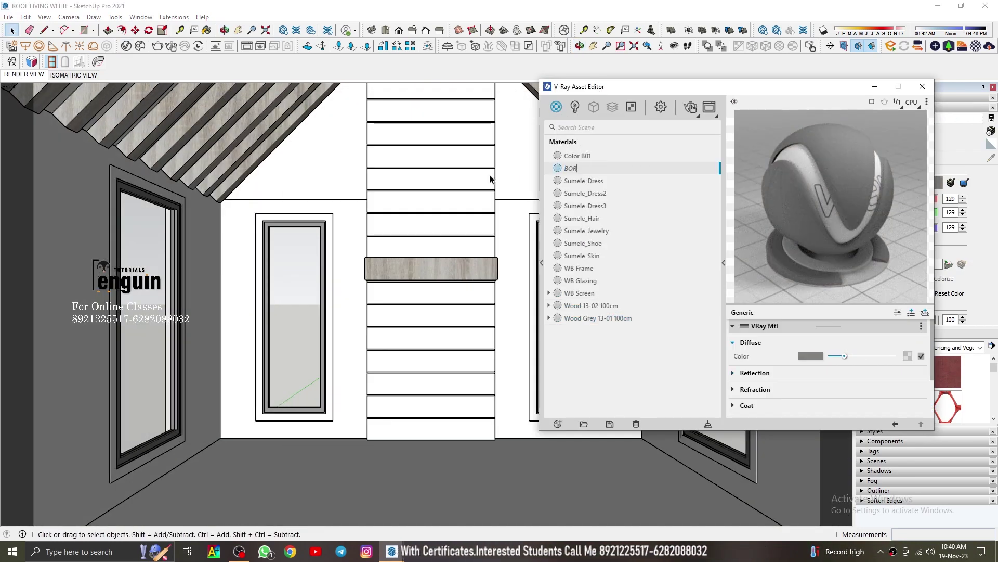
type("DRE")
left_click_drag(573, 156, 590, 156)
type("ER")
key("Return")
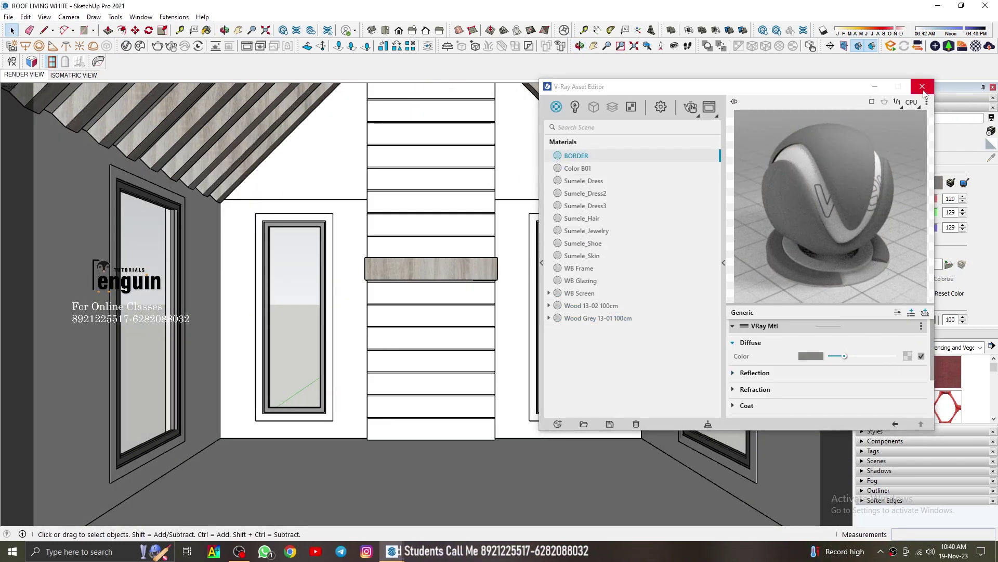
left_click(922, 86)
Step: Paint the plank grooves with the grey BORDER material and inspect the wood shelf
key("b")
scroll(456, 414, "up", 5)
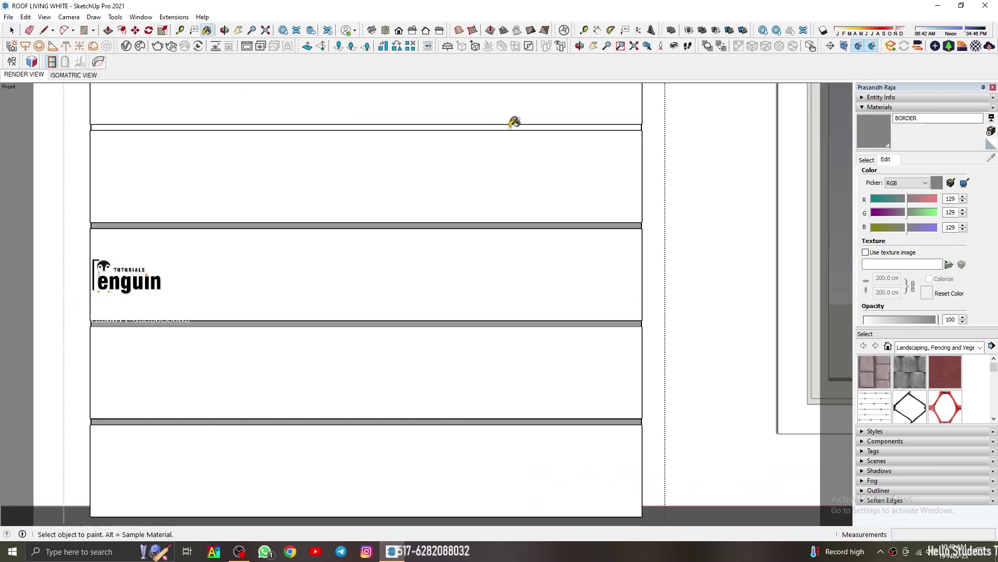
scroll(435, 141, "down", 1)
scroll(451, 328, "up", 1)
scroll(451, 328, "down", 3)
scroll(397, 150, "down", 1)
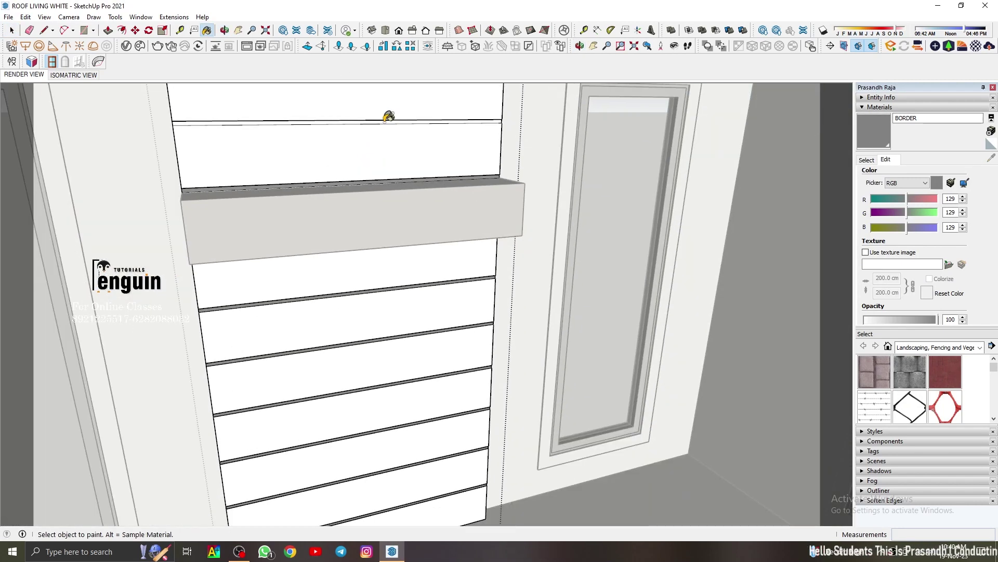
scroll(387, 107, "up", 3)
scroll(462, 222, "down", 1)
middle_click_drag(431, 113, 438, 207)
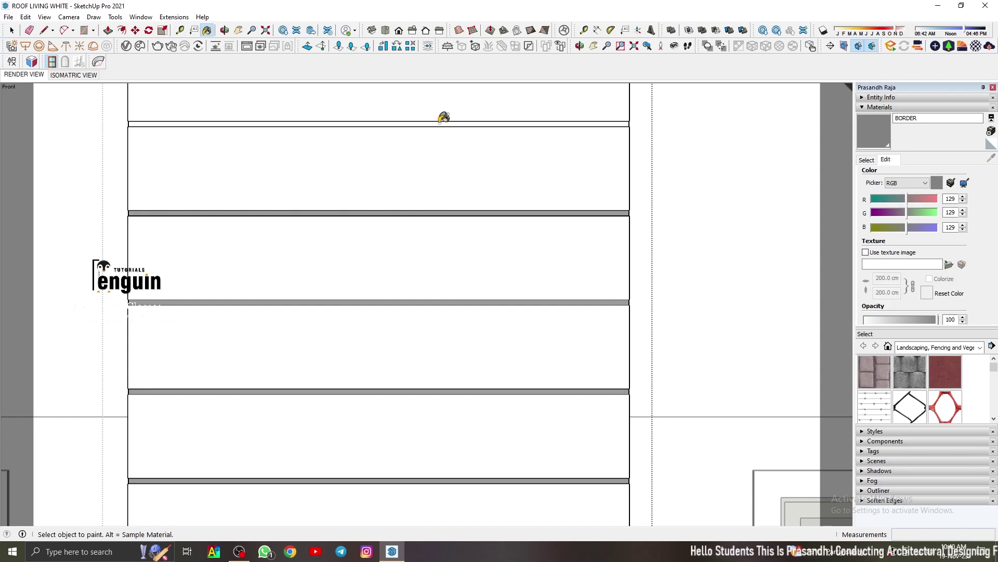
scroll(446, 256, "down", 2)
scroll(423, 385, "down", 2)
scroll(410, 141, "up", 1)
scroll(520, 234, "down", 2)
key("space")
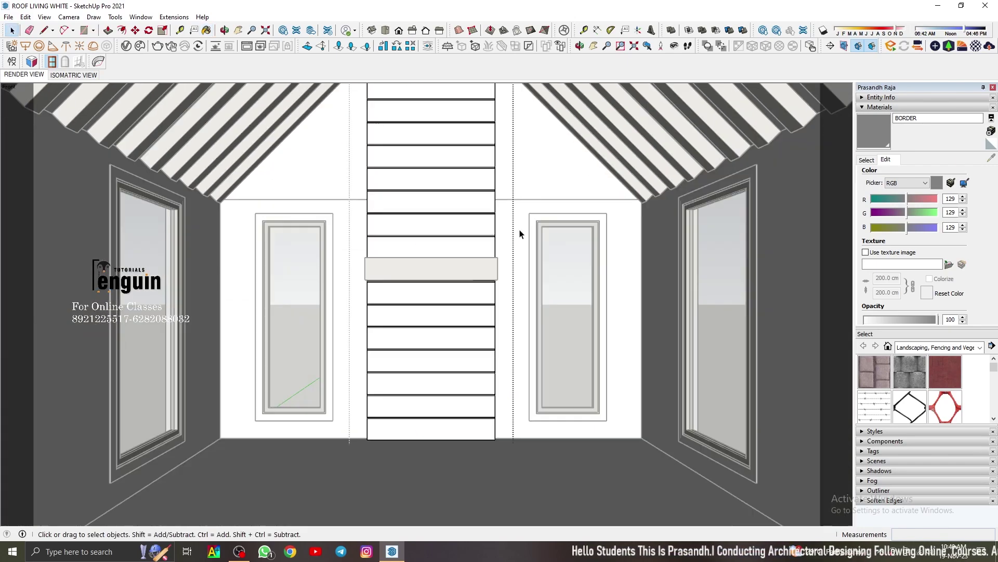
mouse_move(472, 297)
middle_mouse_down()
mouse_move(319, 276)
mouse_move(303, 370)
mouse_move(565, 276)
middle_mouse_up()
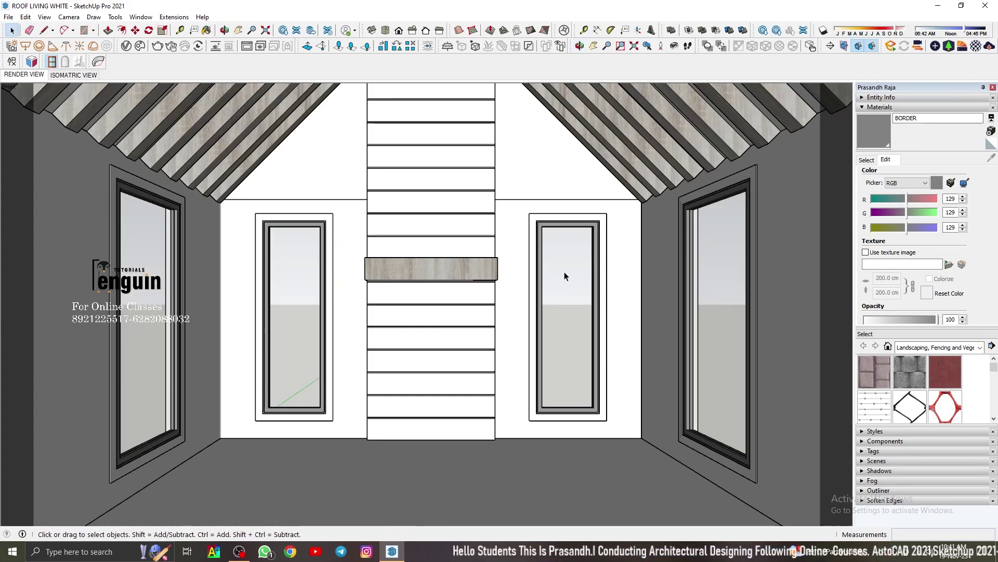
Step: Review BORDER's V-Ray reflection settings and save the model with Ctrl+S
left_click(844, 46)
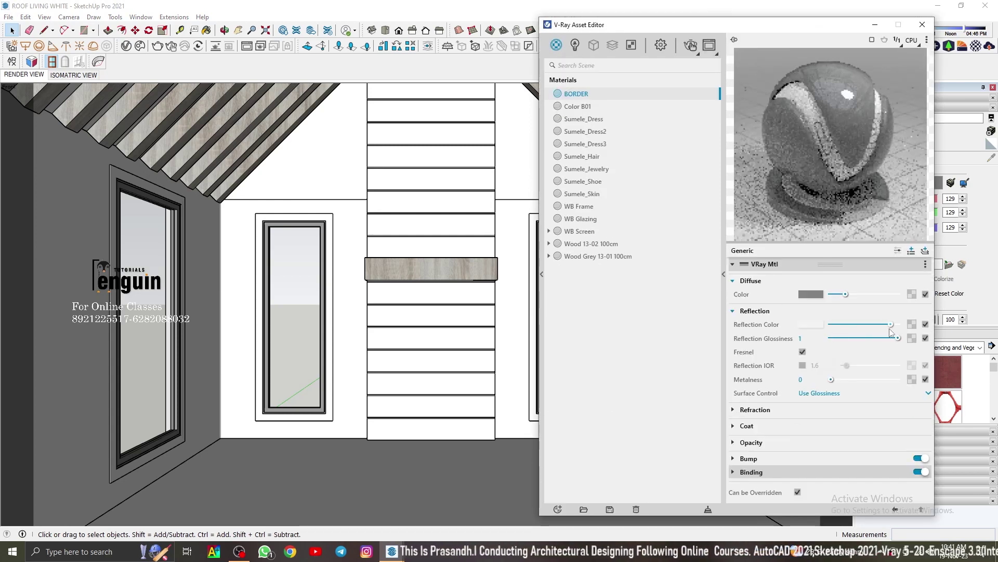
left_click(921, 25)
key("ctrl+s")
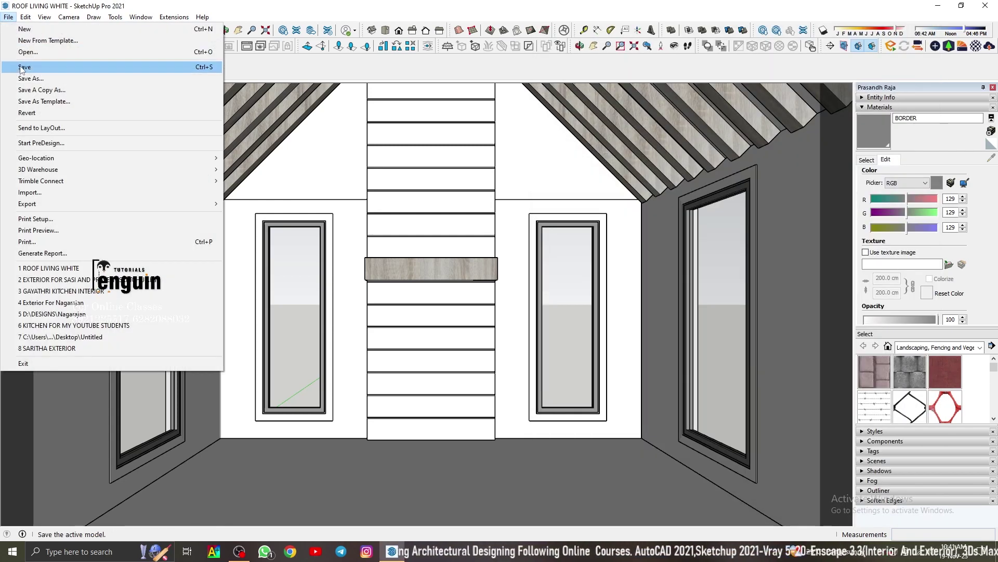
key("ctrl+s")
left_click(844, 46)
Step: Rename the Generic V-Ray material to WINDOW GLASS
left_click(517, 281)
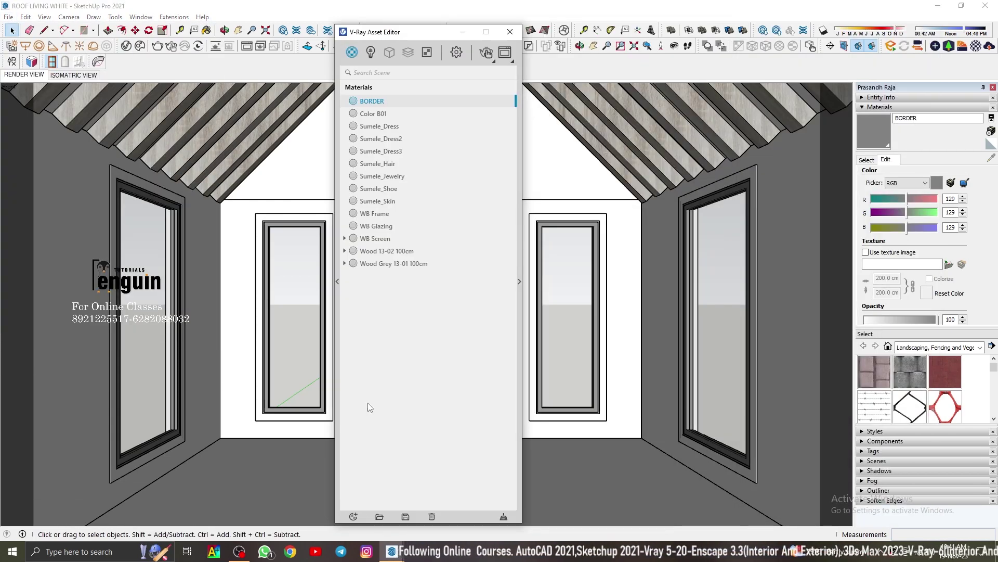
left_click(370, 126)
type("WINDOW")
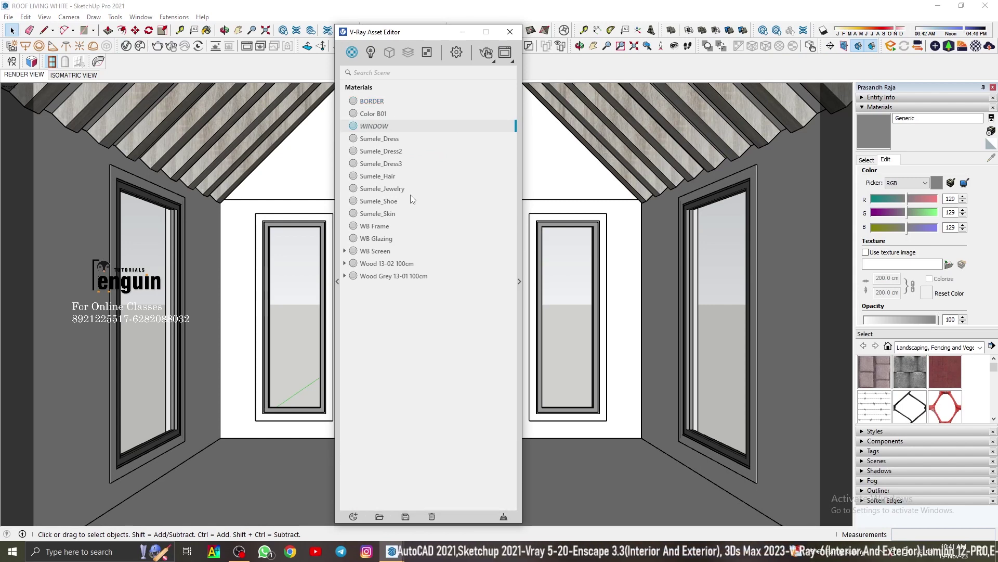
type("GLASS")
key("Return")
left_click(519, 281)
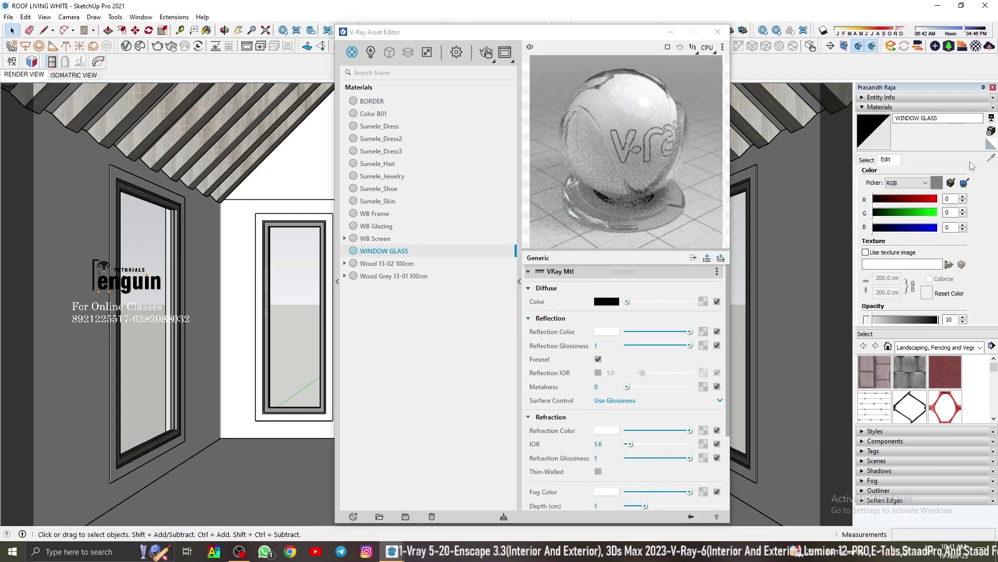
Step: Review the WB Glazing material's options, then close the V-Ray material editor
left_click(867, 160)
left_click(376, 226)
right_click(383, 251)
left_click(407, 279)
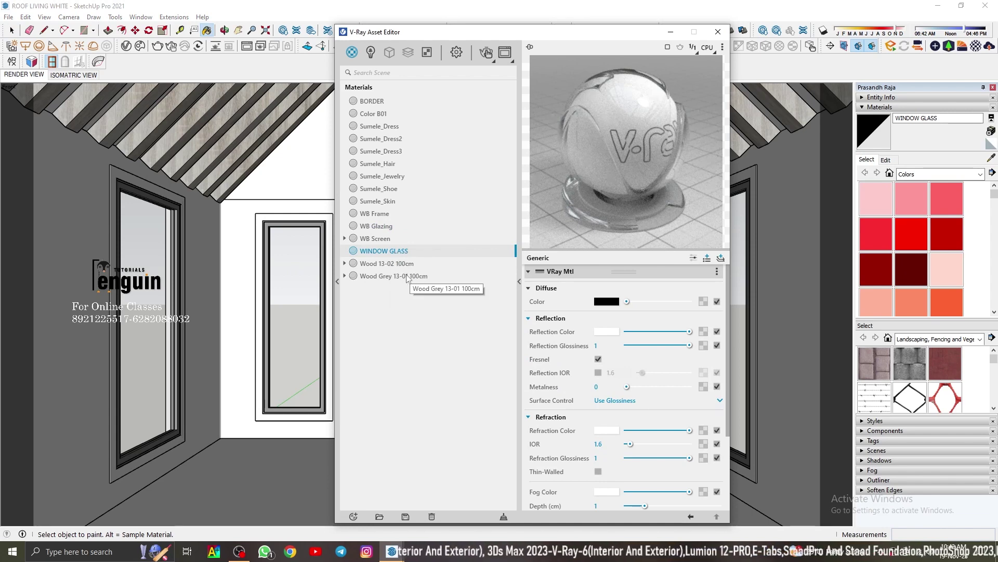
left_click(712, 29)
key("space")
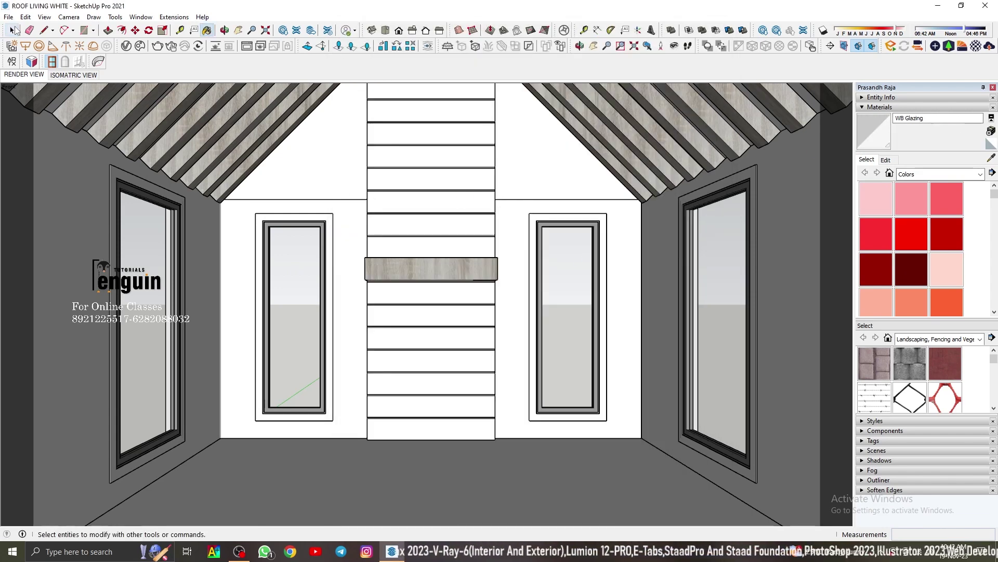
Step: Select the glazing of the left, middle and right windows
left_click(178, 198)
left_click(151, 250)
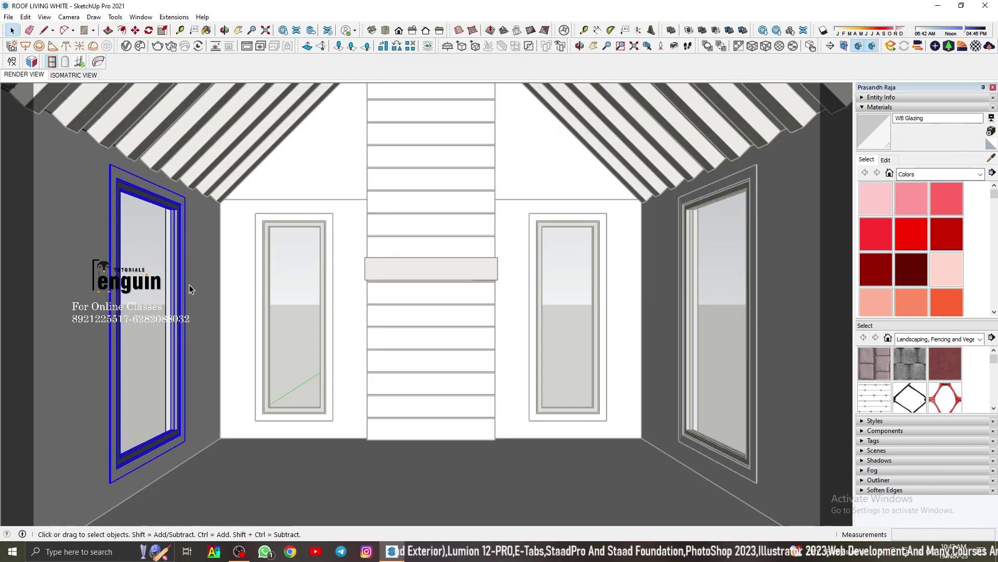
right_click(156, 225)
left_click(171, 318)
left_click(318, 306)
left_click(530, 215, "ctrl")
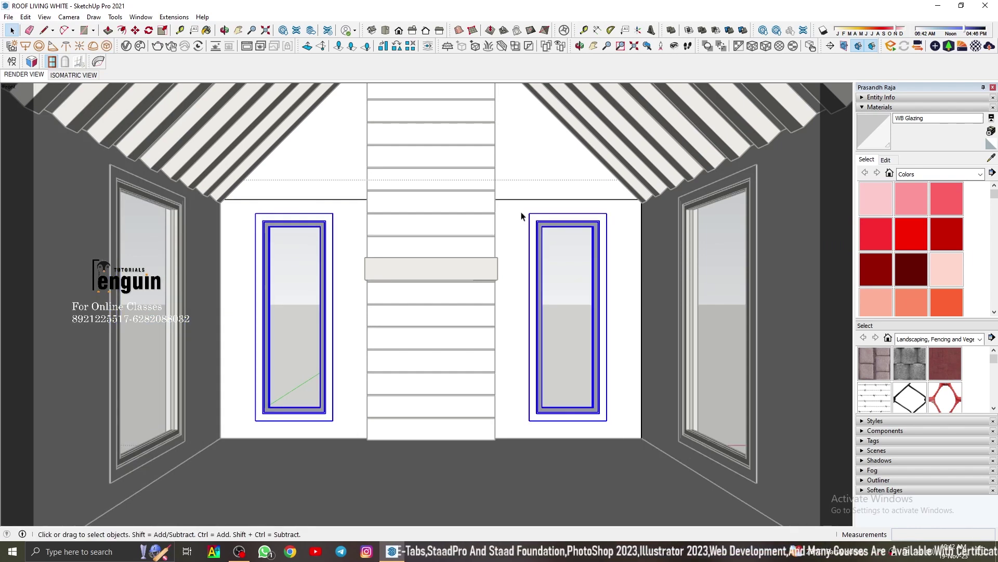
right_click(793, 226)
Step: Apply WINDOW GLASS to the selected glazing, then turn on shadows and shift the sun
left_click(824, 345)
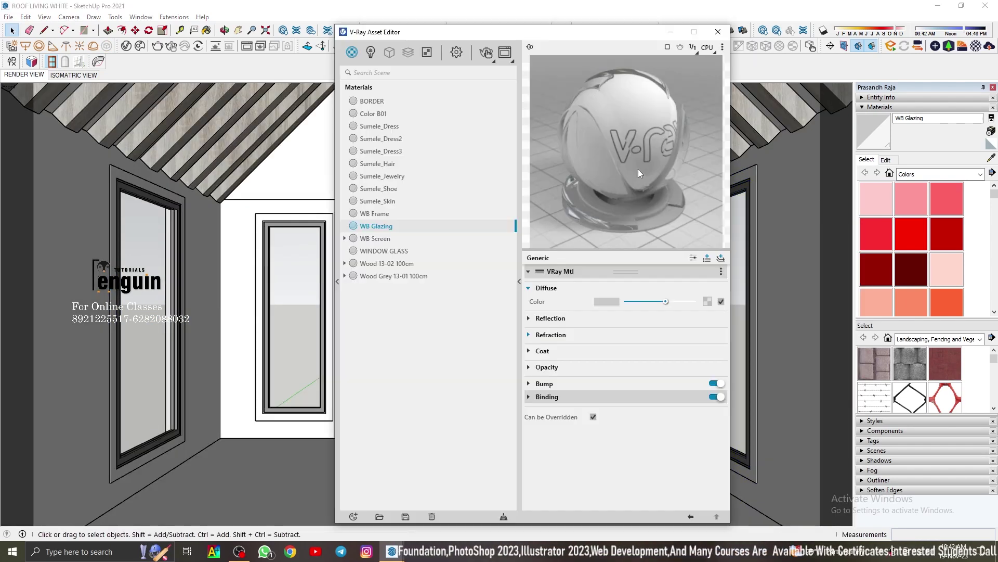
left_click(376, 225)
right_click(387, 225)
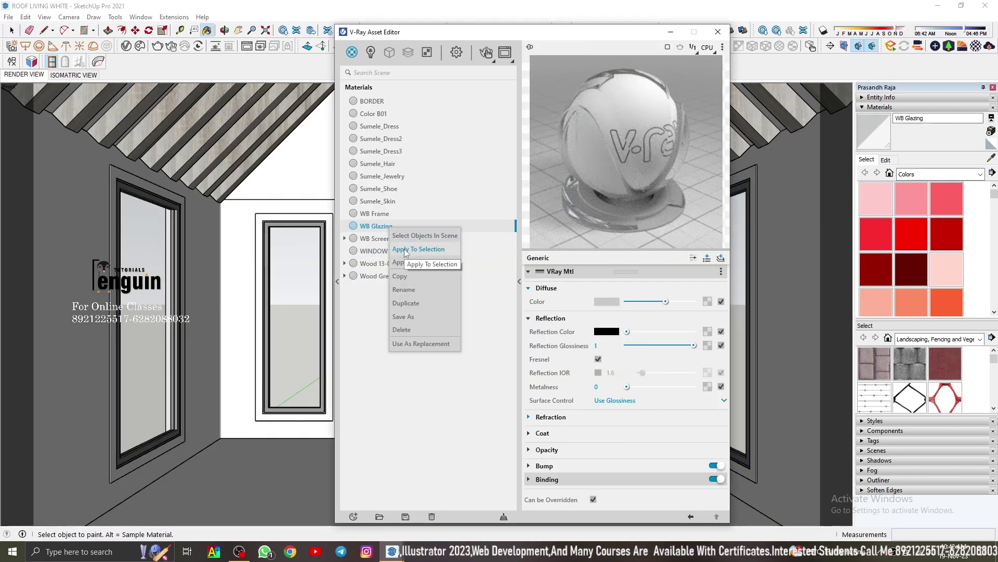
left_click(410, 262)
left_click(718, 32)
left_click(12, 30)
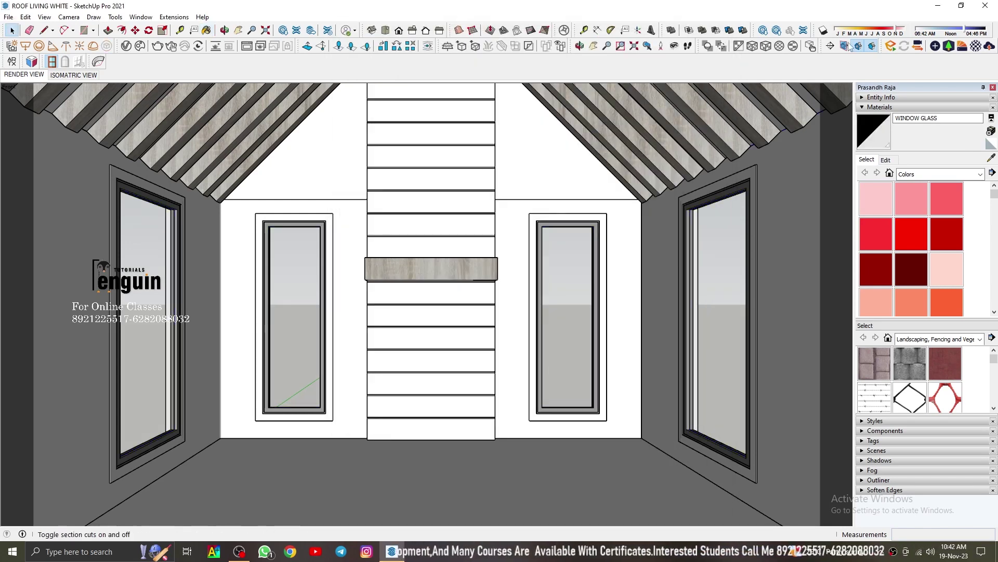
left_click(823, 30)
left_click_drag(956, 30, 930, 32)
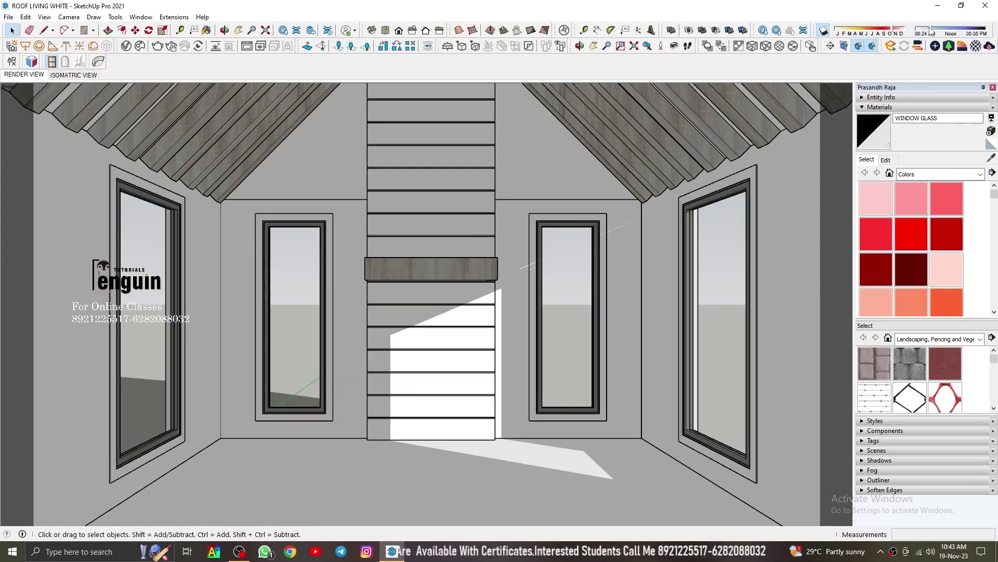
Step: Start a V-Ray interactive render docked on the left half, beside SketchUp
left_click(935, 46)
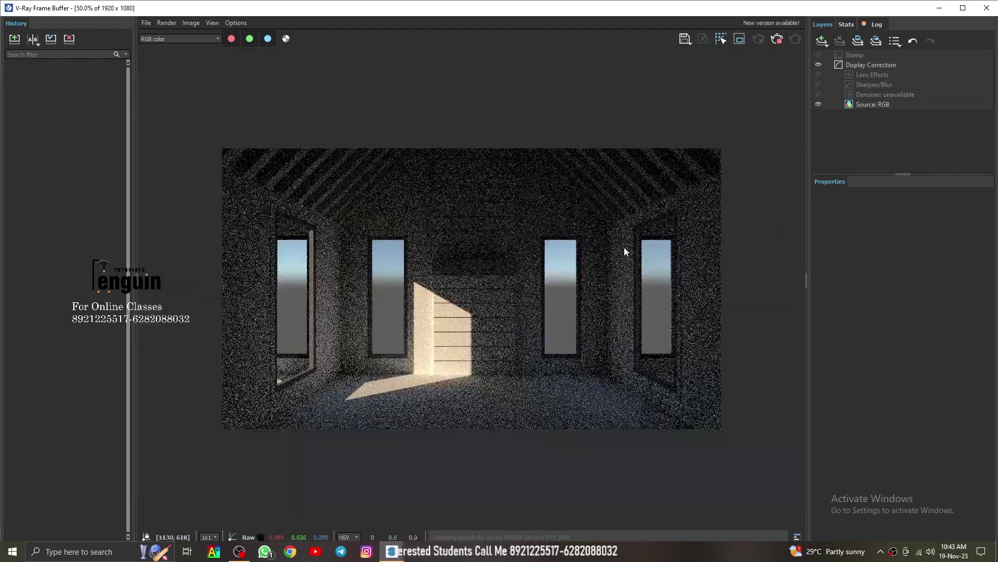
key("super+Left")
left_click(817, 156)
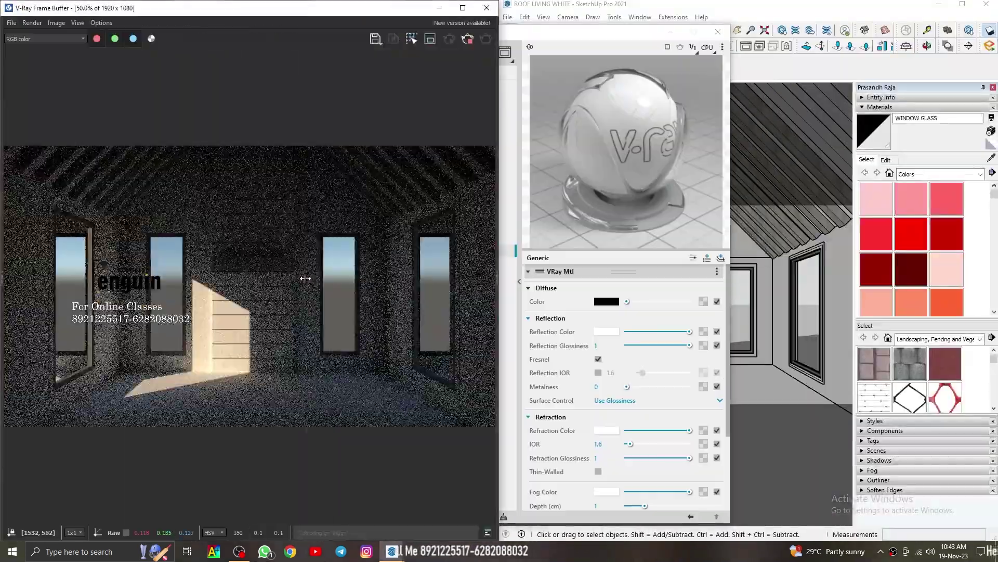
left_click_drag(598, 31, 798, 22)
Step: Try a custom SunLight orientation with vertical angle 62.6, then turn it back off
left_click(571, 43)
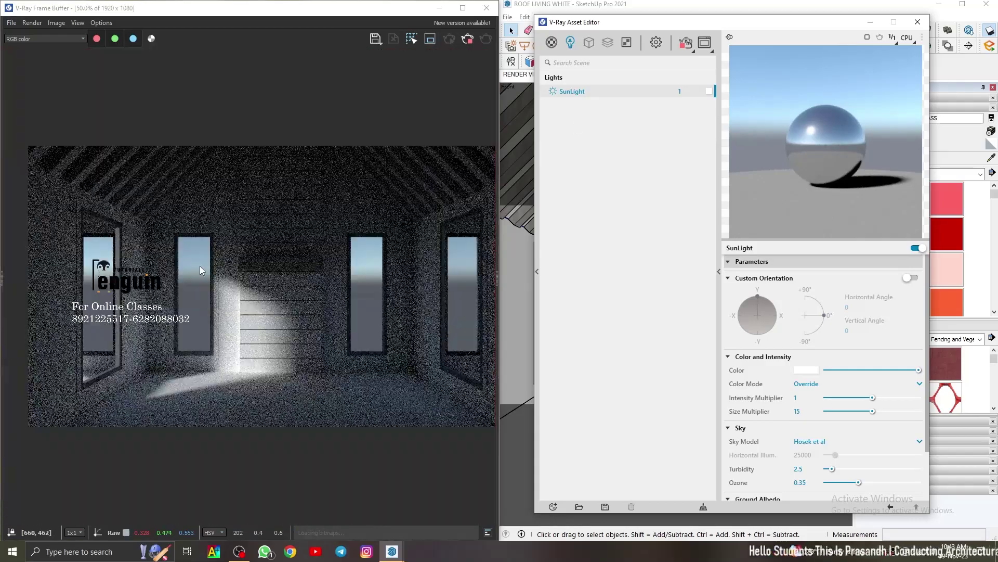
left_click(910, 277)
left_click_drag(824, 315, 815, 298)
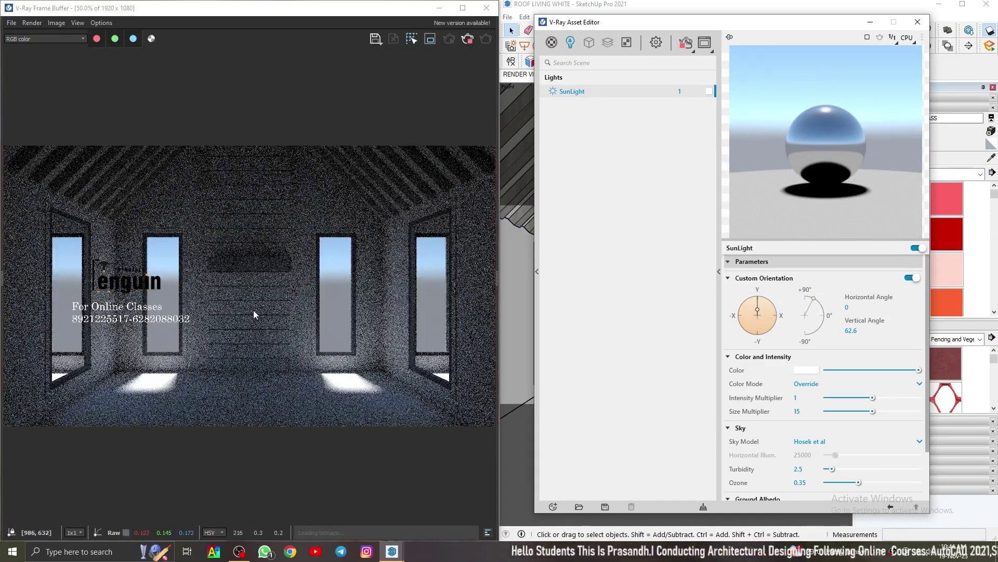
left_click(911, 278)
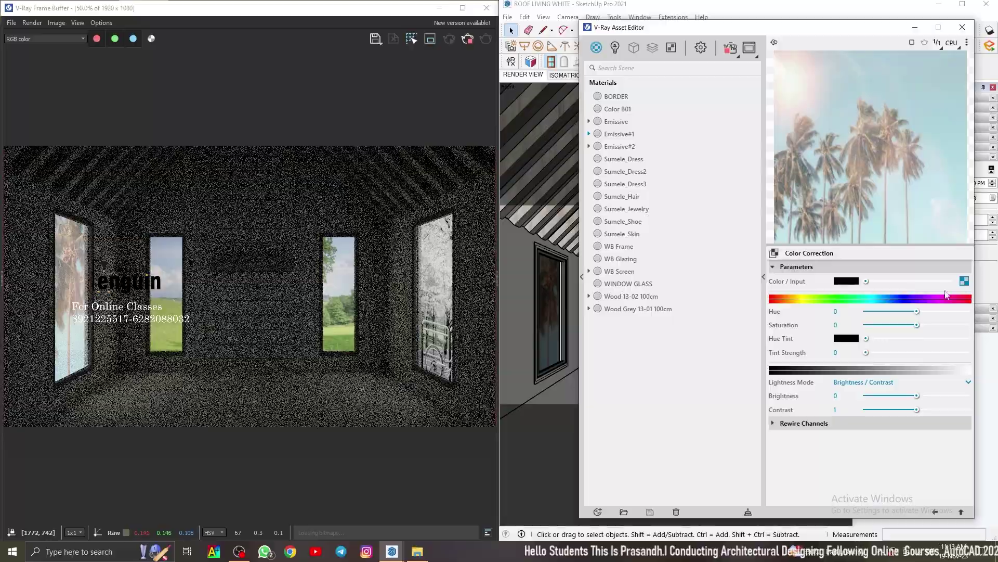
Step: Desaturate the outdoor view image, raise its contrast, and let the emissive material cast shadows
left_click_drag(917, 325, 866, 325)
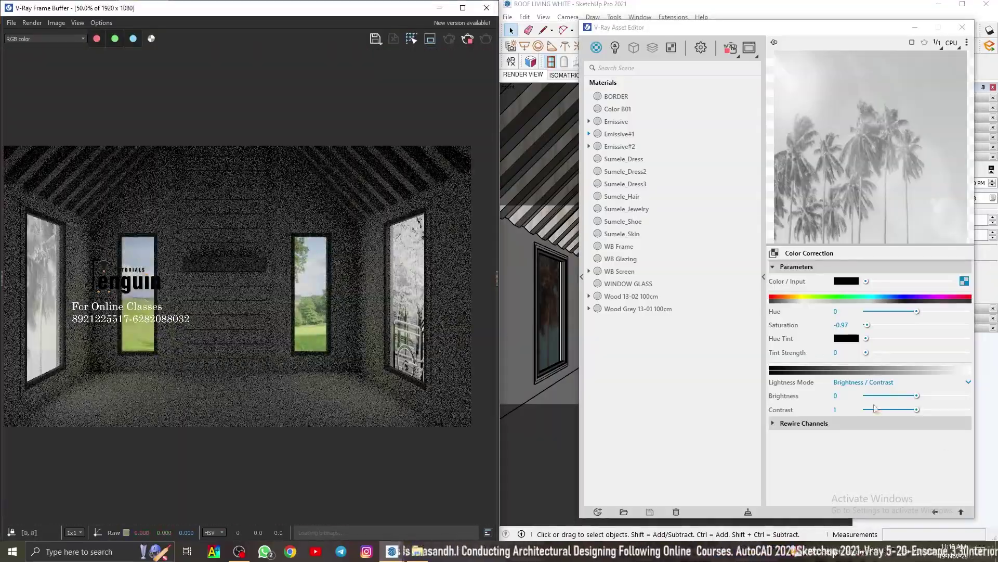
left_click_drag(917, 409, 933, 409)
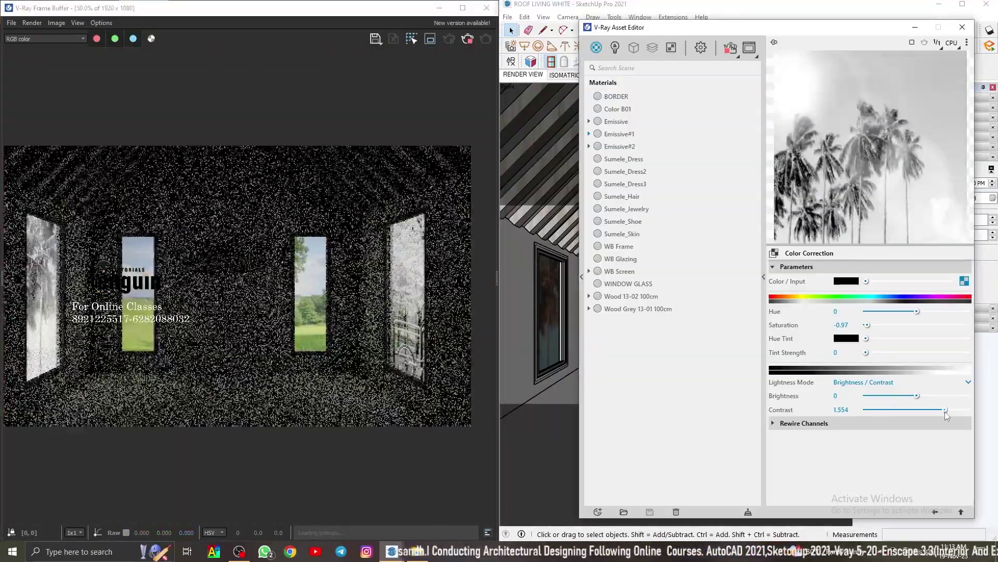
left_click_drag(867, 325, 884, 324)
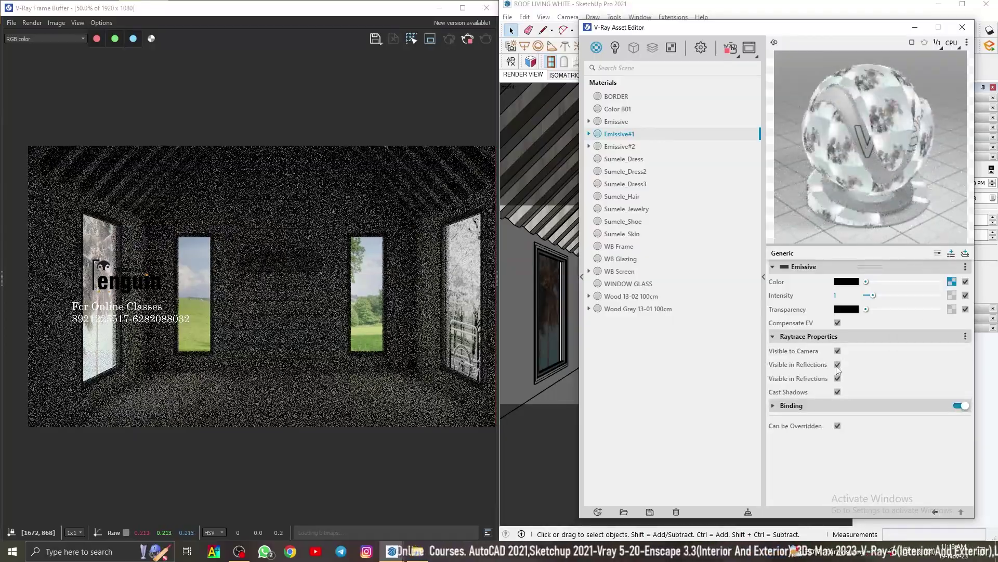
left_click(838, 392)
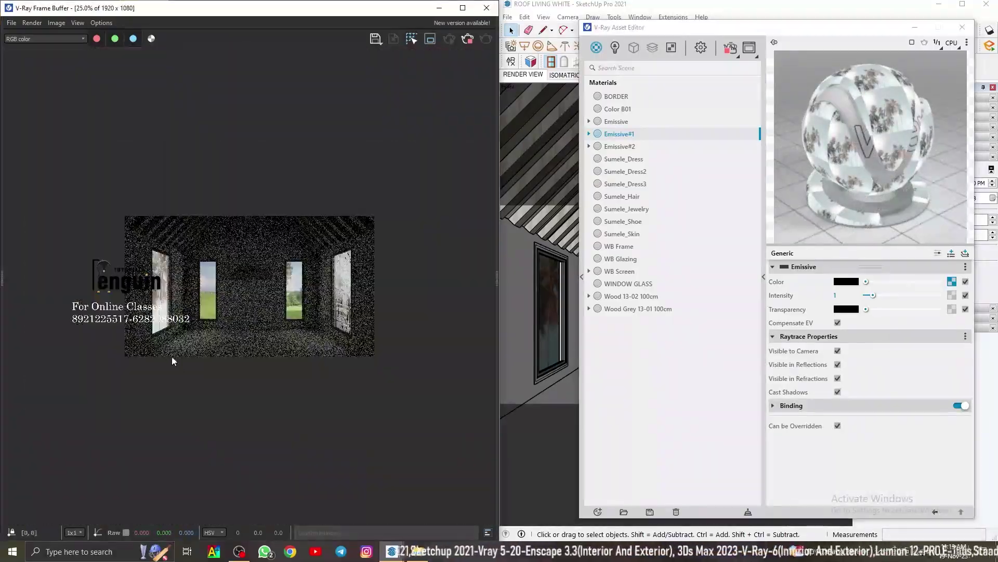
Step: Colour-correct Emissive#2's view image: hue, saturation, dimming, and raised gain in Gain/Gamma/Lift mode
left_click(620, 147)
left_click(952, 281)
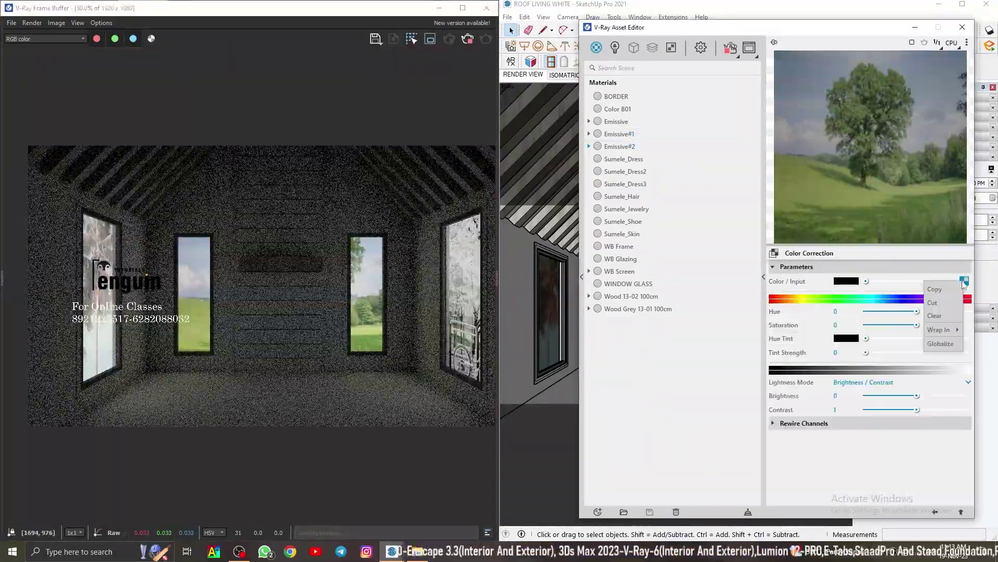
left_click_drag(918, 325, 889, 324)
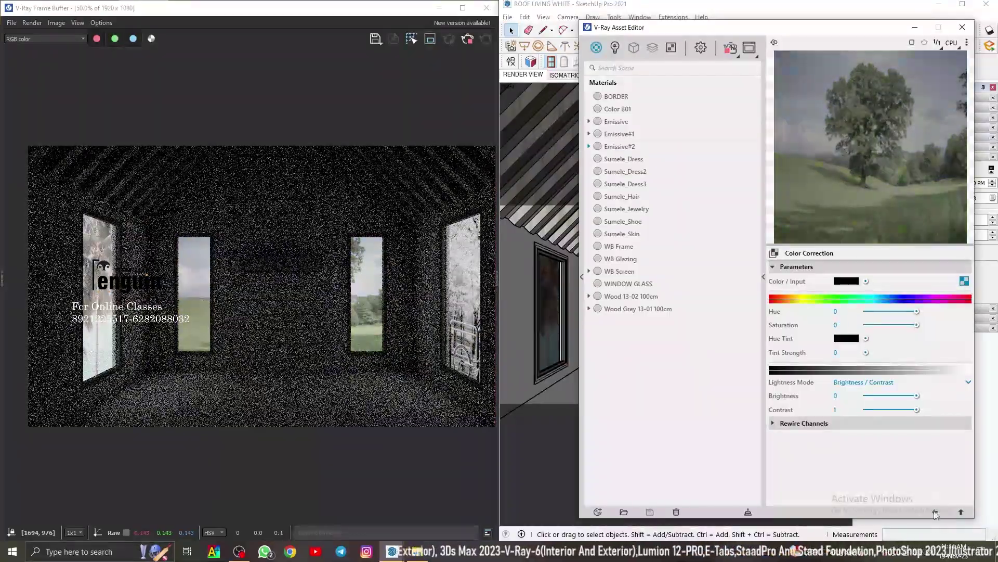
left_click(935, 513)
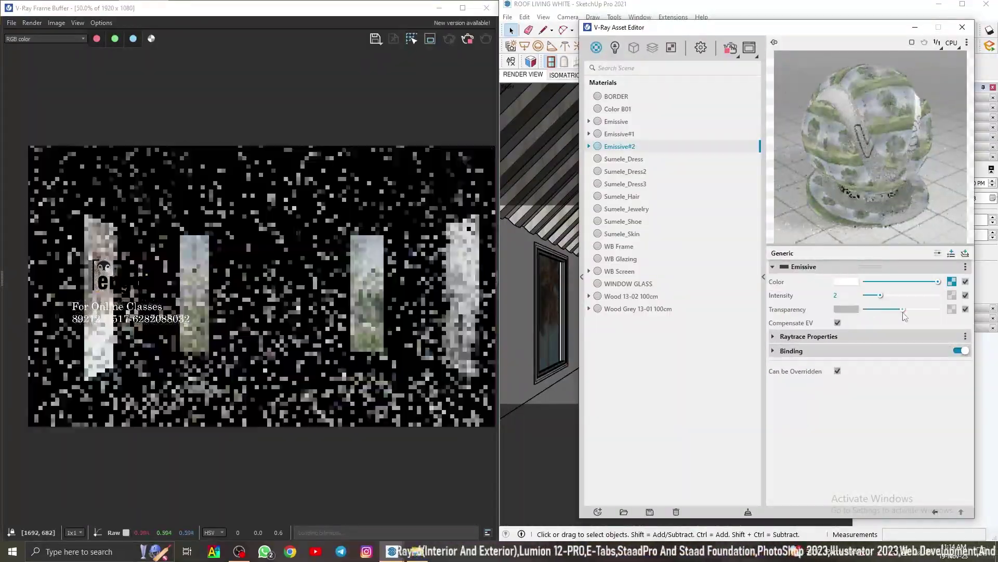
left_click(952, 281)
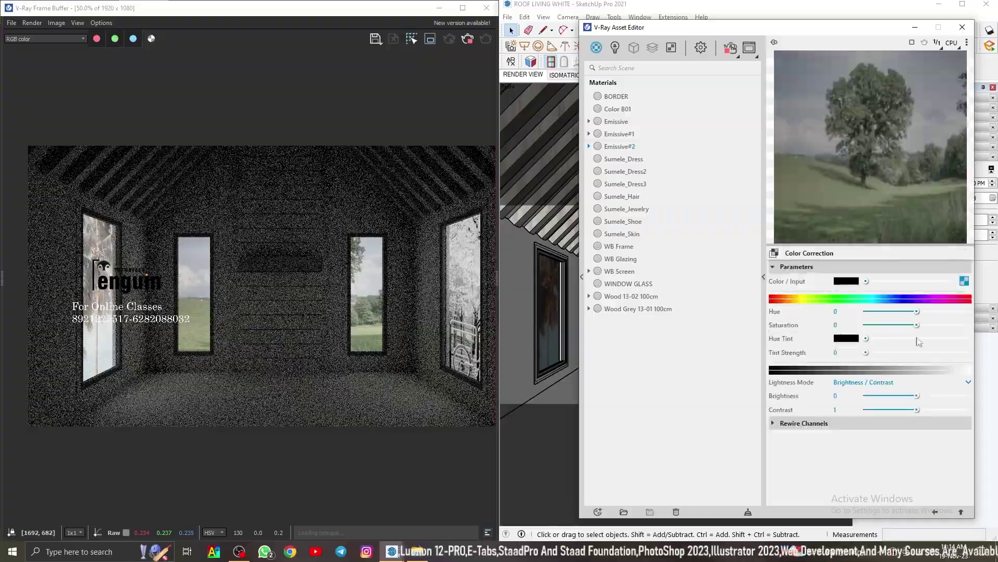
left_click_drag(917, 311, 929, 313)
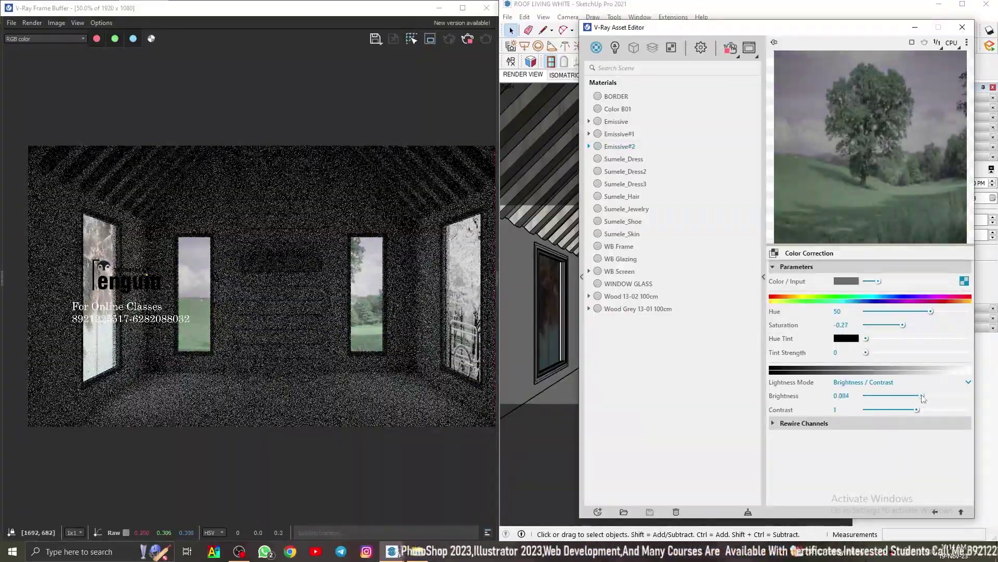
left_click_drag(923, 396, 919, 396)
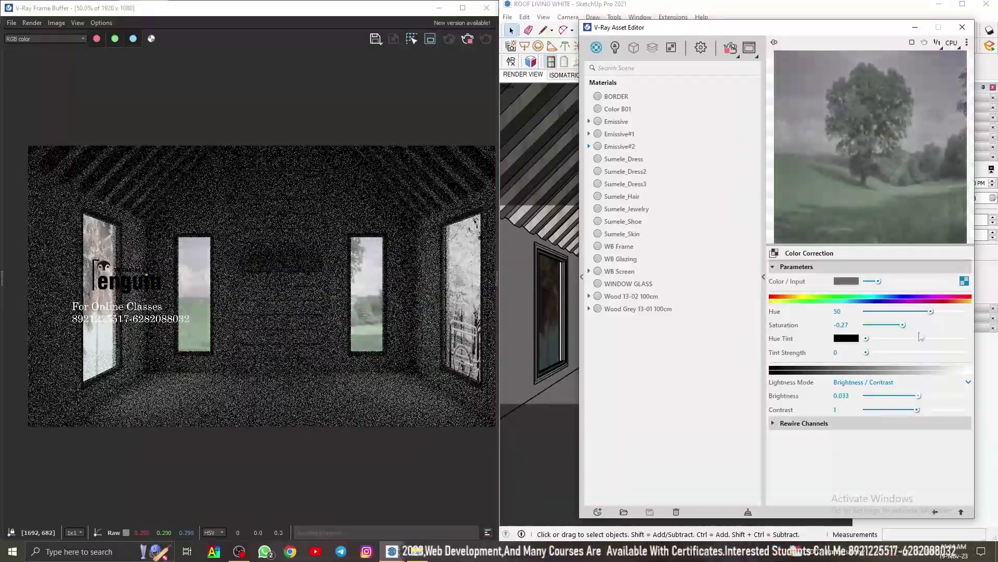
left_click_drag(931, 311, 896, 312)
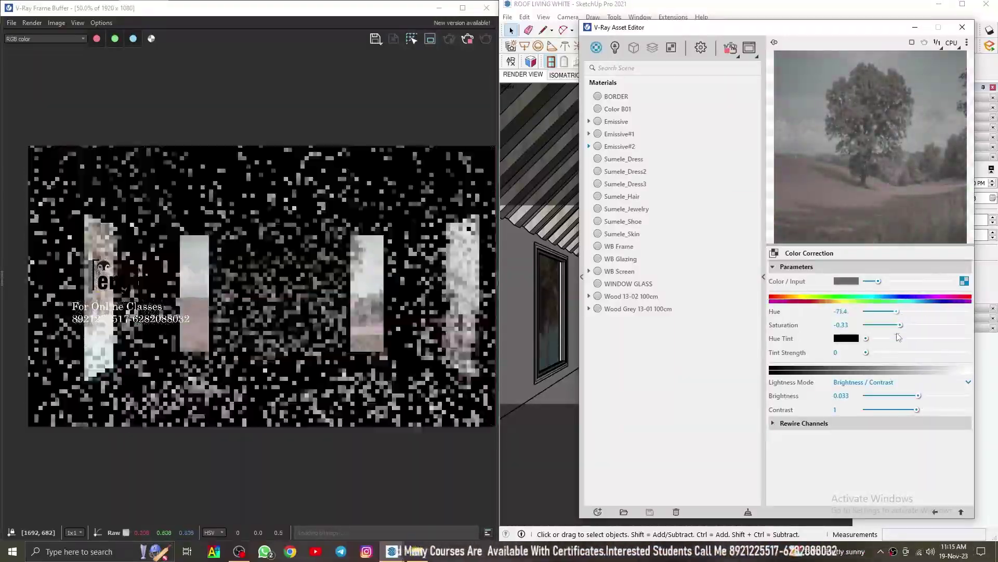
left_click(884, 381)
left_click(864, 406)
left_click_drag(916, 396, 926, 396)
Step: Shift the hue, boost saturation and slightly brighten the Emissive bicycle window image
left_click(616, 121)
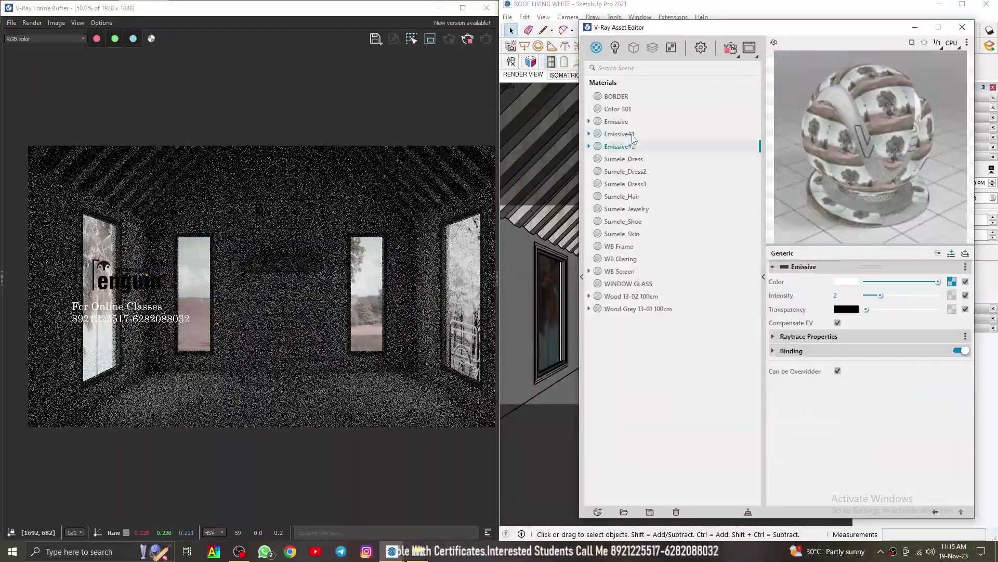
left_click(965, 281)
left_click_drag(924, 325, 947, 310)
left_click(935, 513)
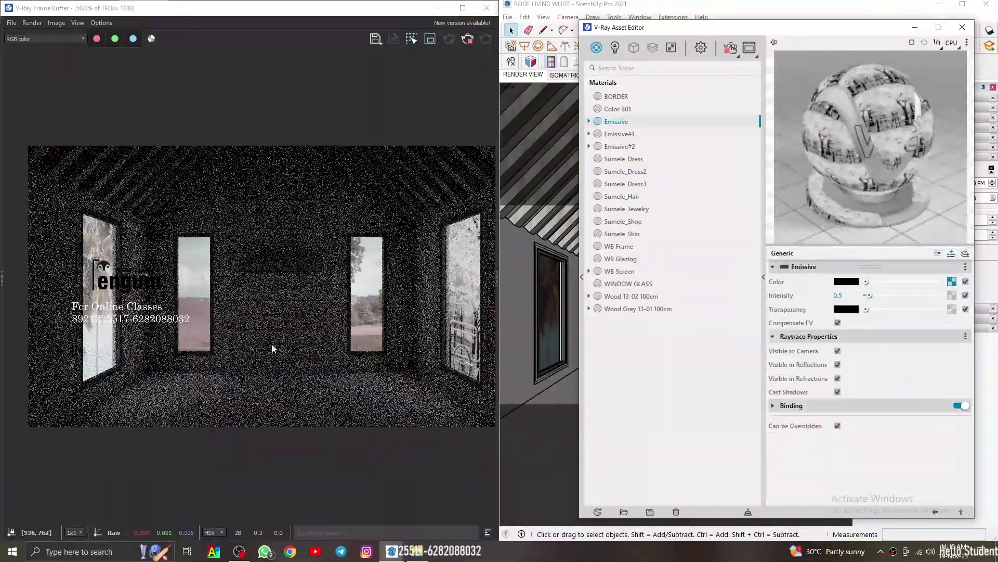
left_click(952, 282)
left_click_drag(885, 396, 891, 395)
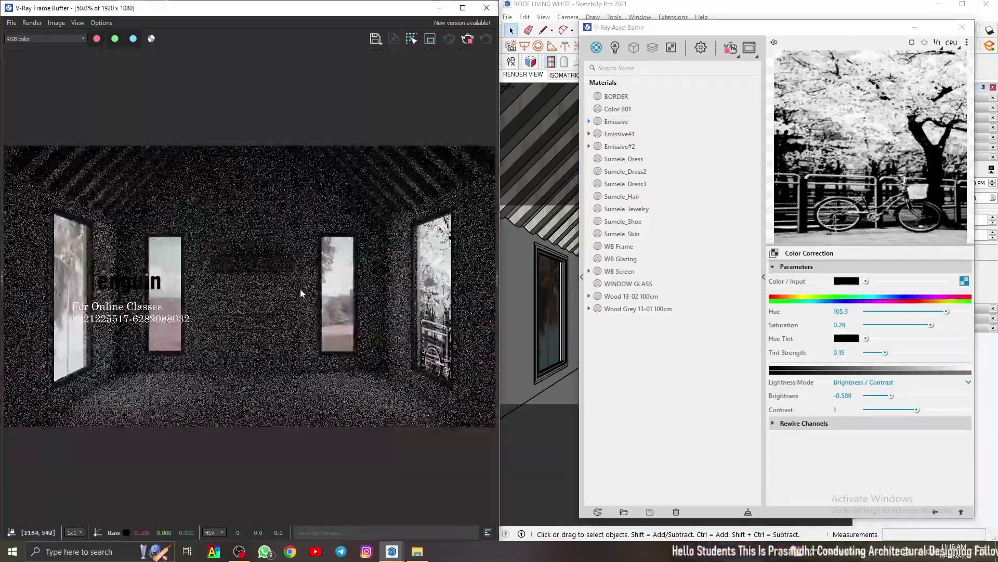
scroll(251, 311, "up", 1)
scroll(251, 311, "down", 1)
Step: Close the material settings and orbit to look down into the room, render and model side by side
left_click(962, 27)
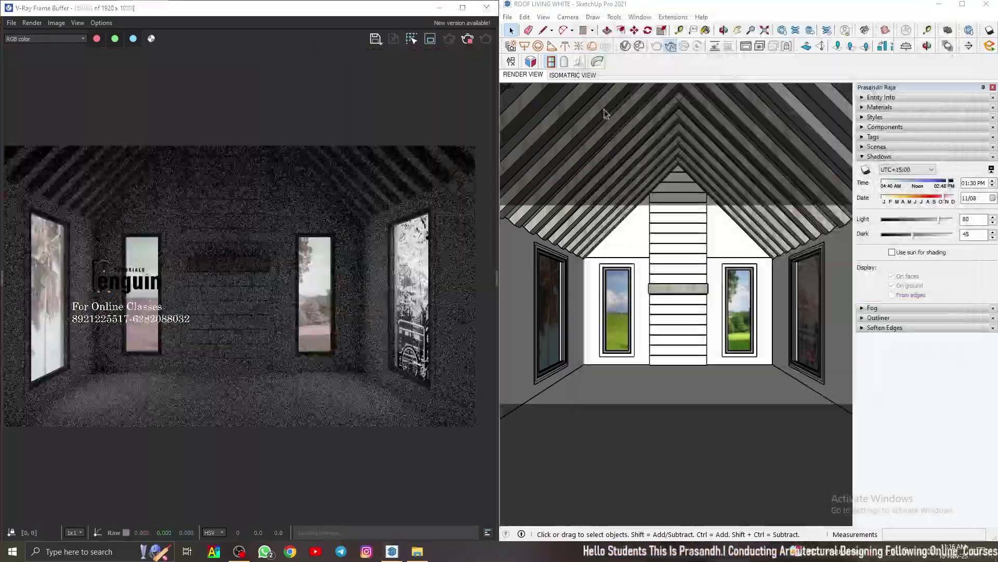
key("super+Up")
middle_click_drag(273, 125, 567, 216)
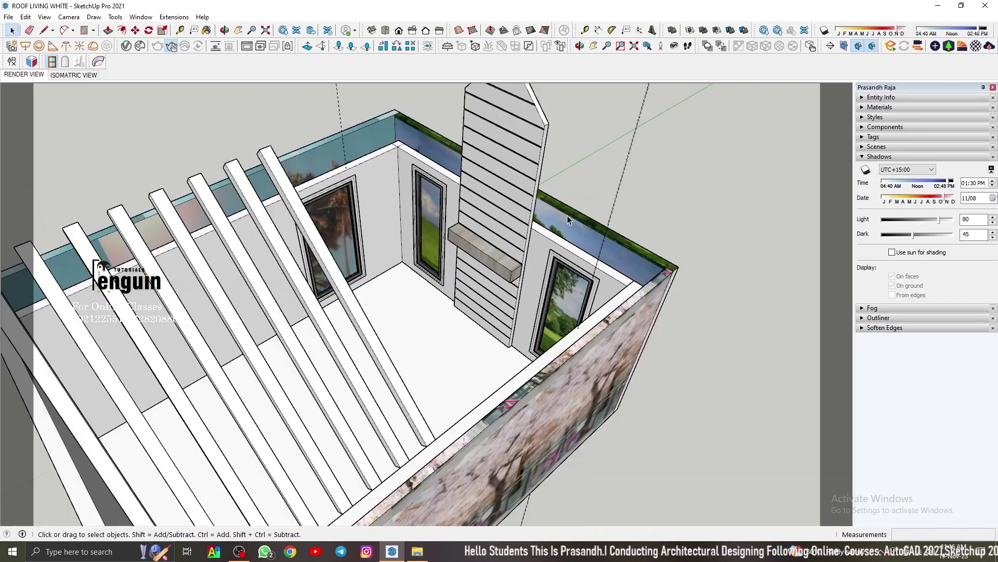
right_click(225, 105)
middle_click_drag(225, 105, 248, 109)
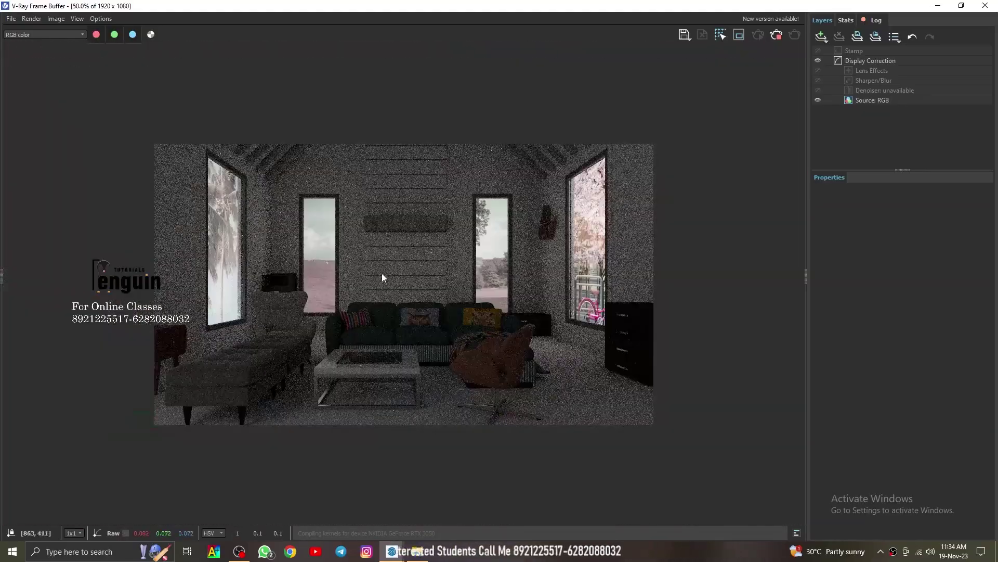
key("super+Left")
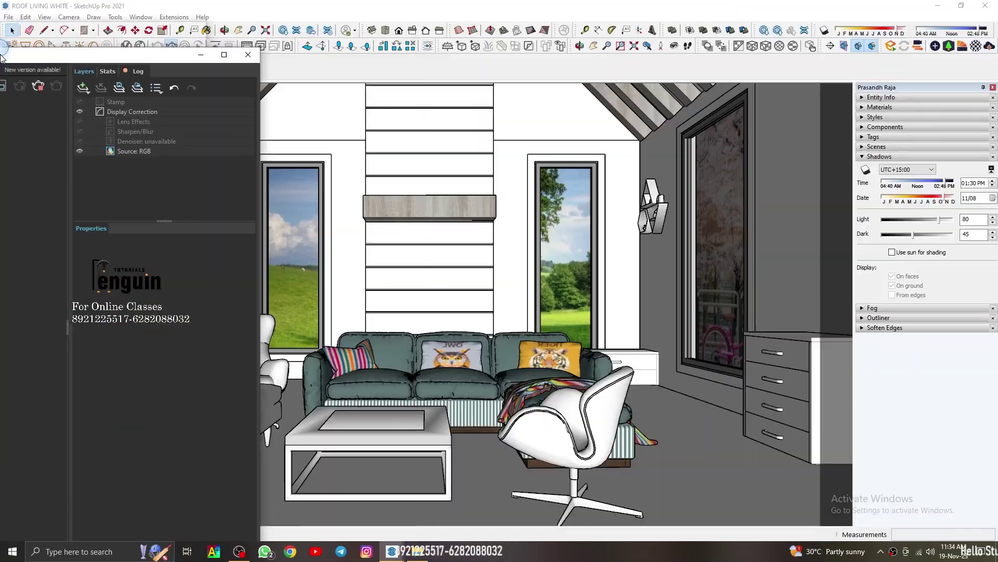
Step: Choose time zone UTC-07:00, drag the sun to 12:50 PM on 09/02, and show V-Ray lights
left_click_drag(931, 183, 913, 183)
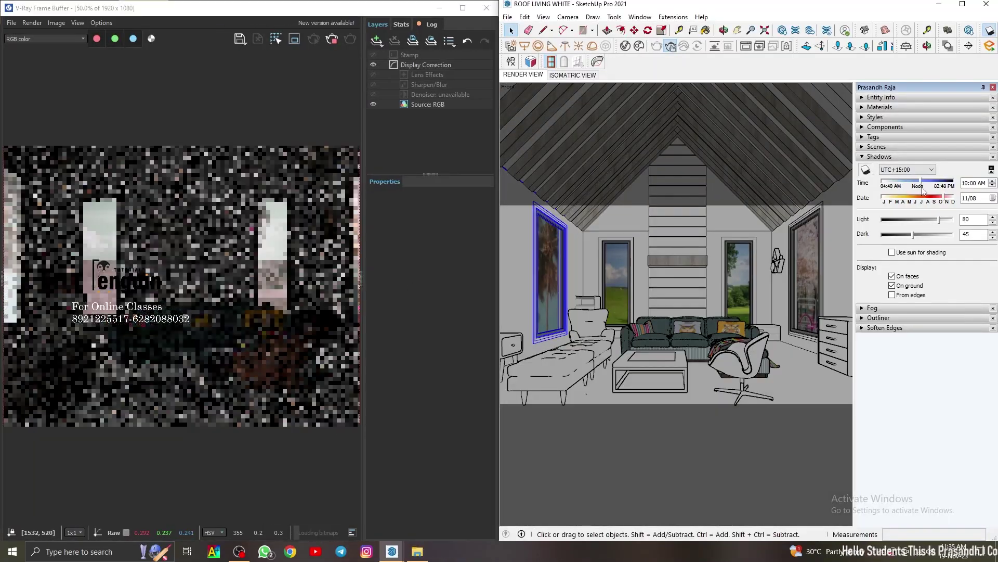
left_click(908, 170)
scroll(294, 279, "down", 1)
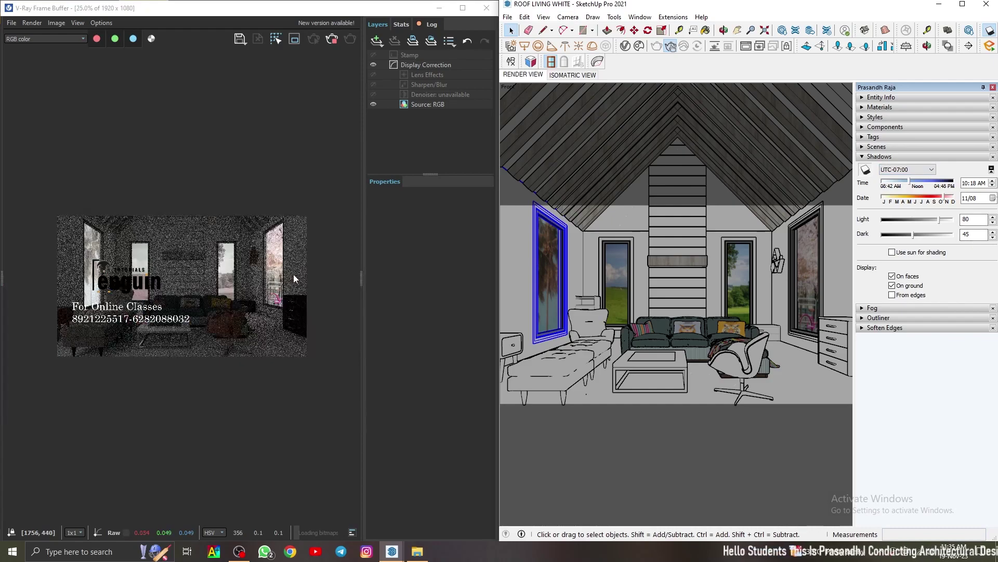
mouse_move(955, 186)
left_mouse_down()
mouse_move(919, 188)
mouse_move(926, 182)
mouse_move(928, 202)
left_mouse_up()
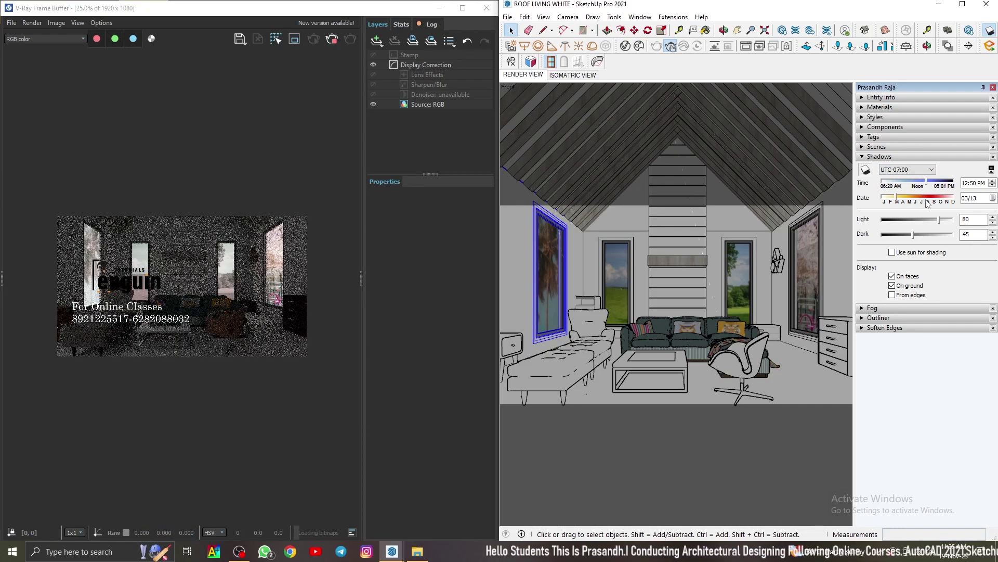
scroll(330, 327, "up", 1)
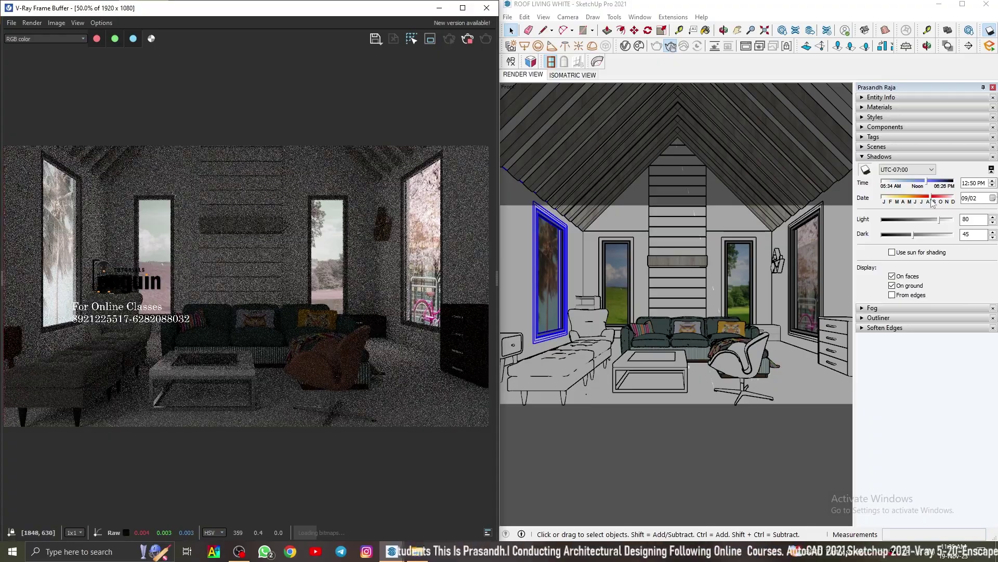
left_click(969, 29)
left_click_drag(499, 221, 594, 221)
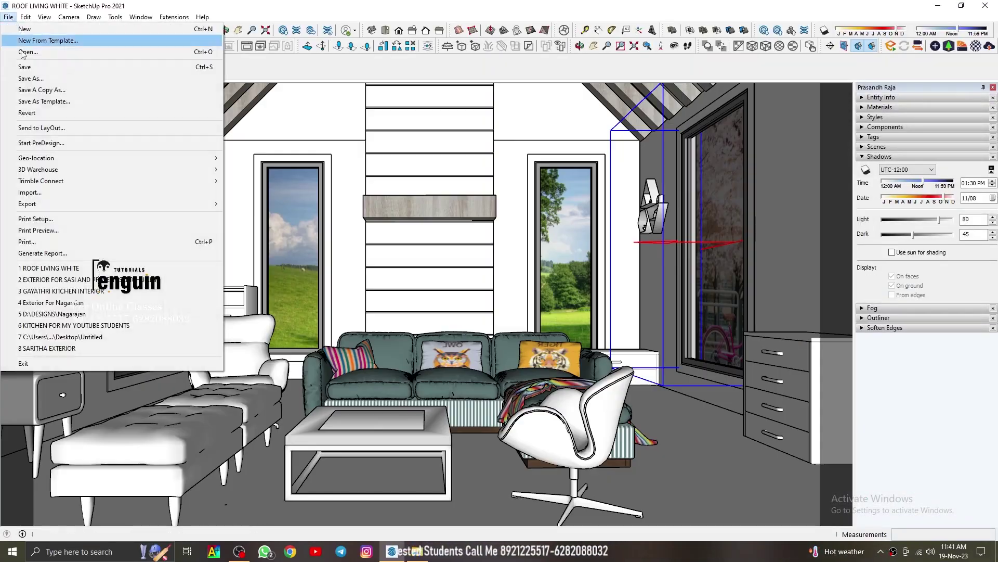
Step: Hide the roof rafters to get a clear view into the room
key("Escape")
right_click(630, 98)
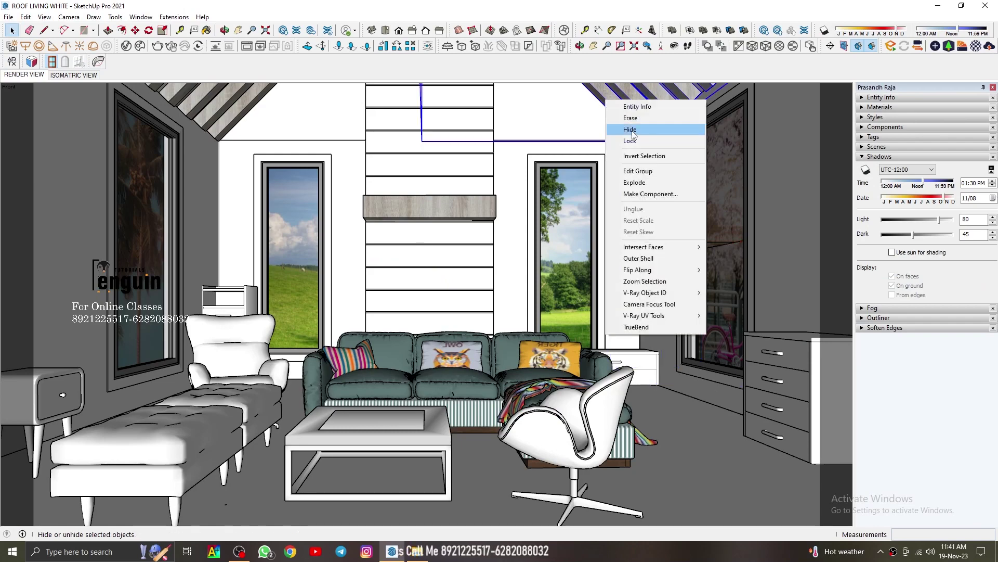
left_click(671, 127)
mouse_move(671, 127)
middle_mouse_down()
mouse_move(356, 248)
mouse_move(258, 204)
middle_mouse_up()
scroll(357, 249, "down", 3)
left_click(258, 204)
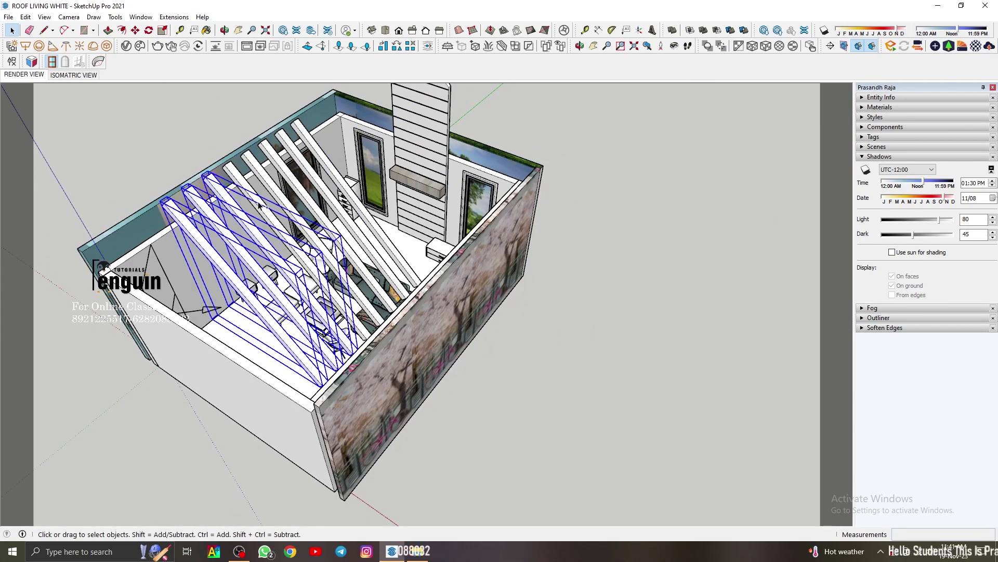
key("Escape")
middle_click_drag(301, 139, 283, 306)
right_click(374, 196)
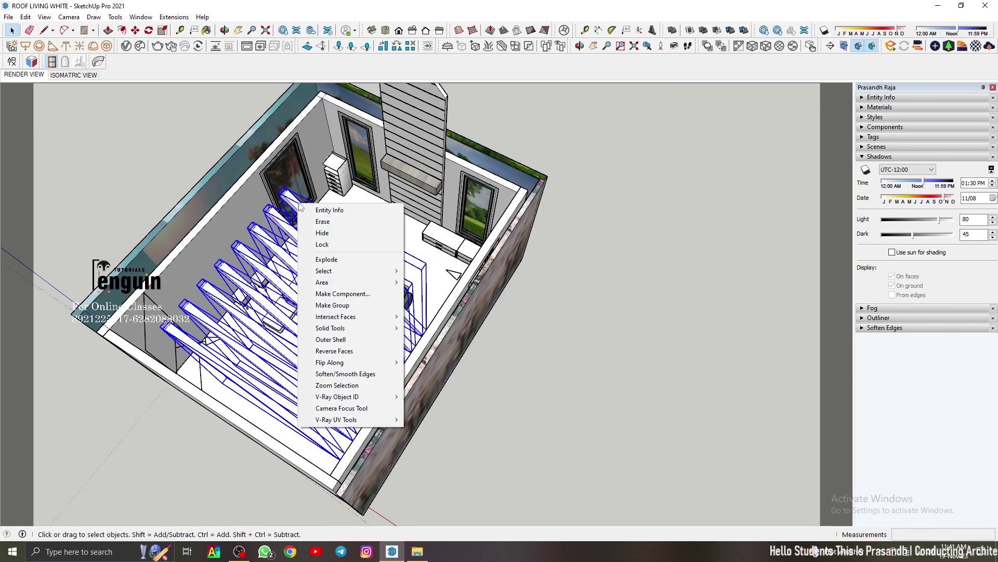
left_click(385, 224)
Step: Apply a Wood & Laminate library material to the floor, then unhide all geometry
left_click(378, 221)
left_click(580, 46)
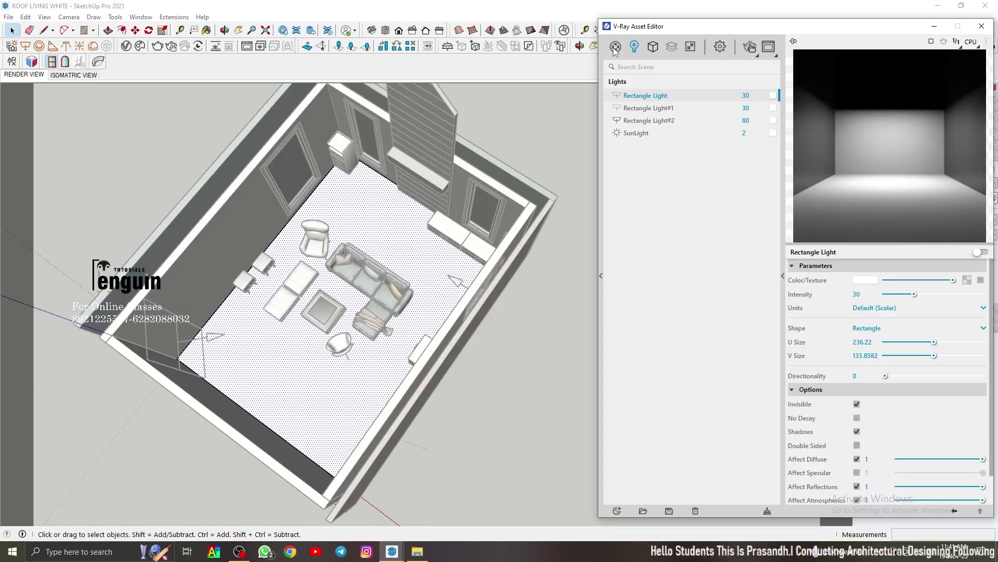
left_click(615, 46)
left_click(603, 275)
left_click(432, 290)
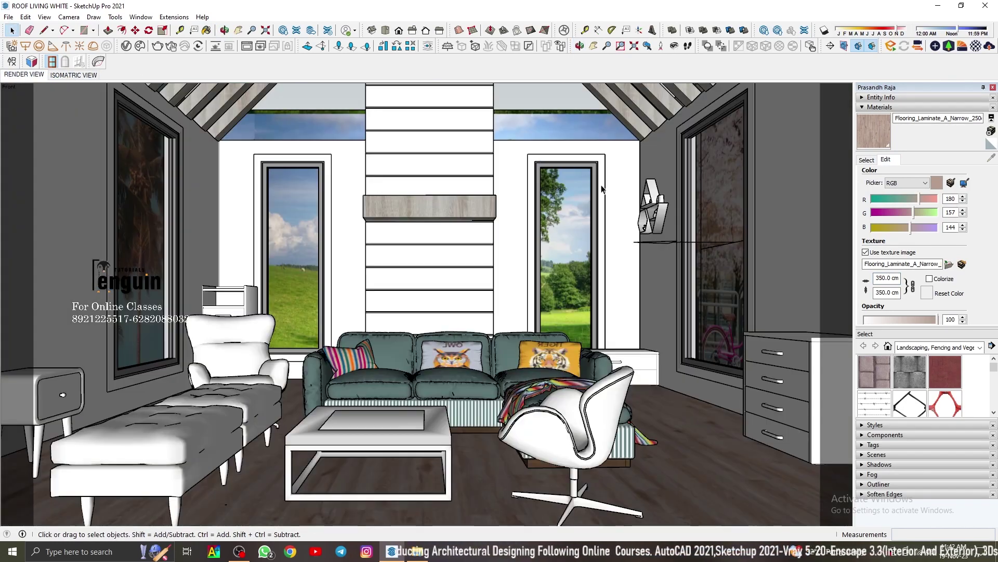
left_click(25, 16)
mouse_move(45, 177)
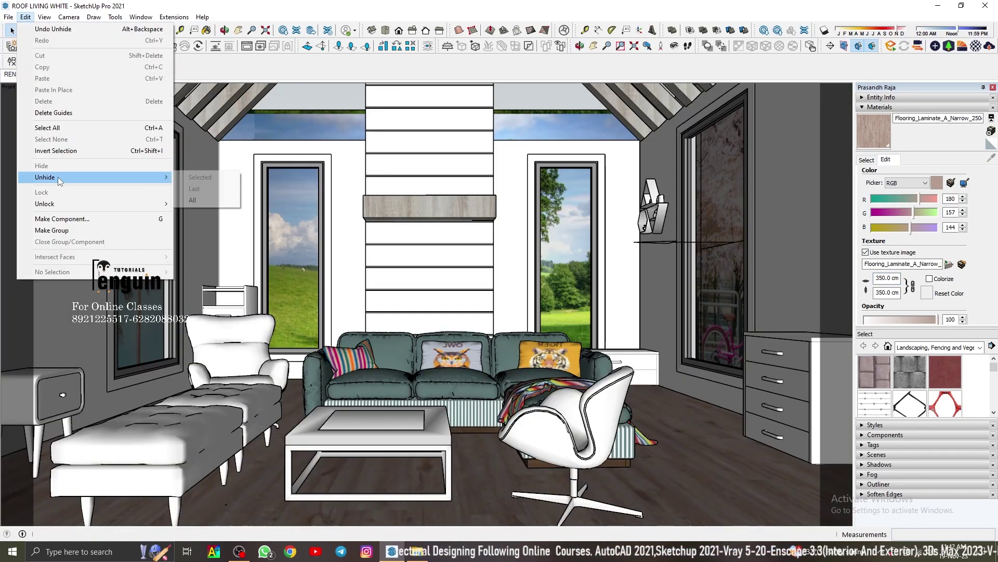
left_click(192, 201)
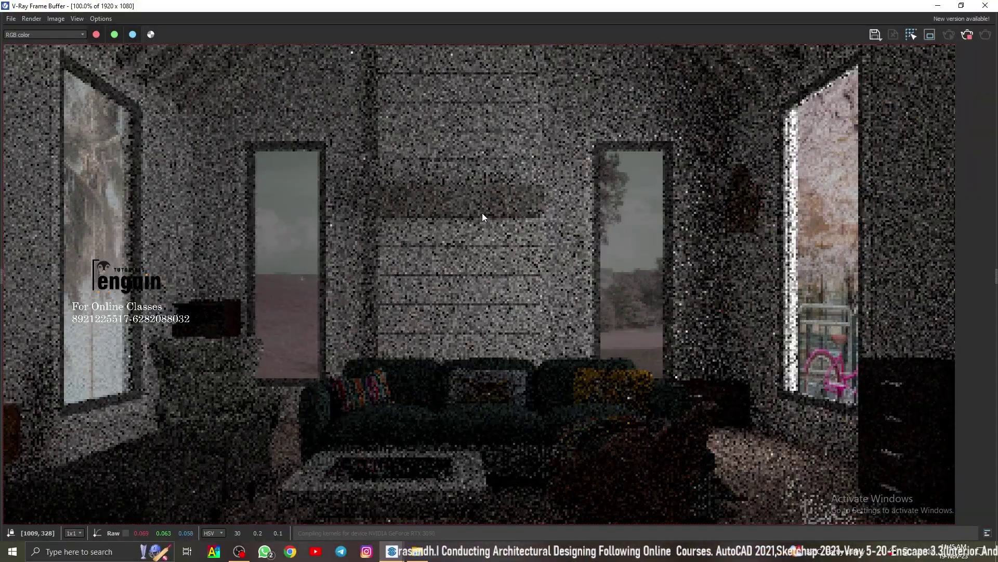
Step: Zoom in and out on the V-Ray Frame Buffer render to inspect the living room
scroll(499, 343, "down", 2)
scroll(533, 367, "up", 2)
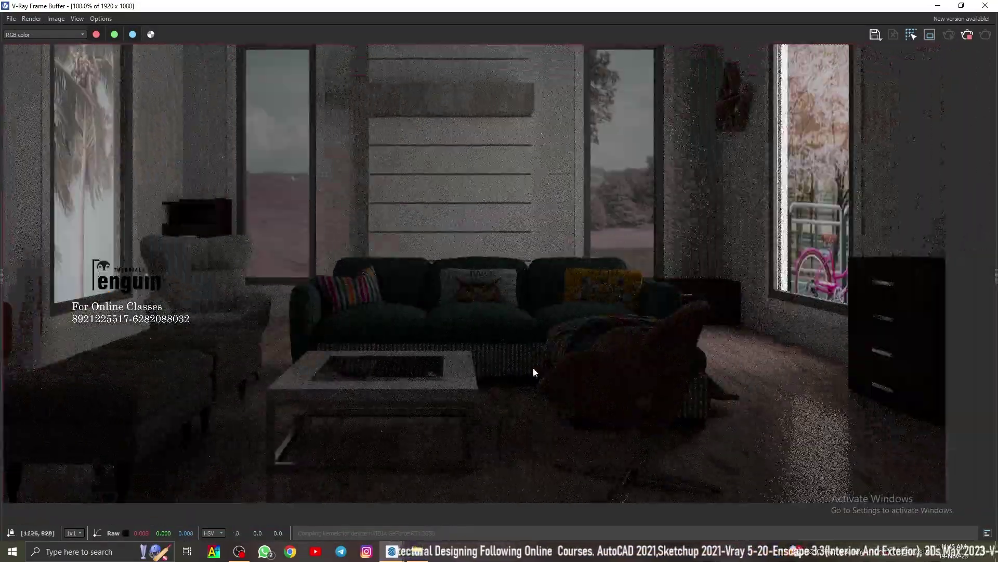
scroll(472, 296, "down", 2)
scroll(473, 298, "up", 2)
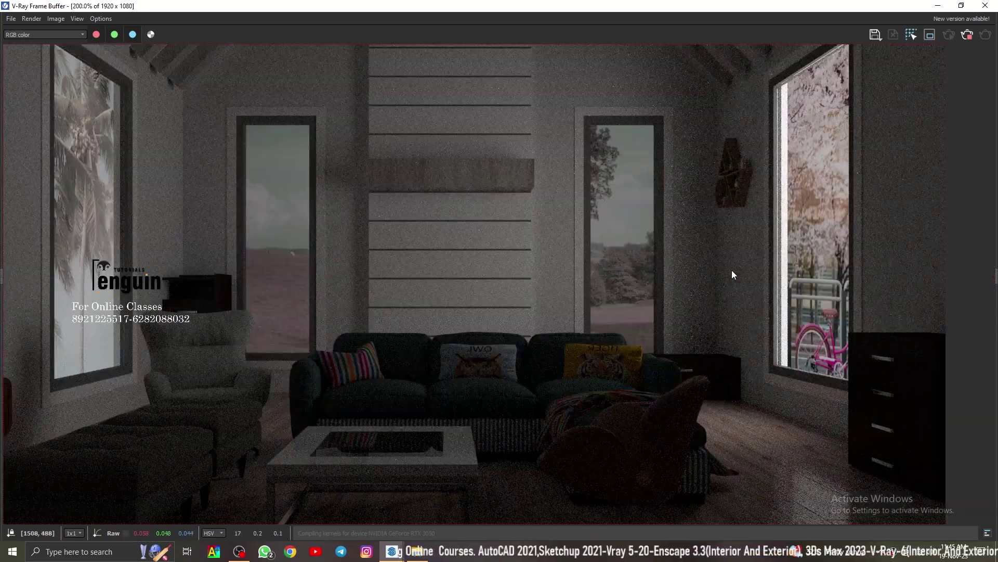
scroll(569, 322, "down", 2)
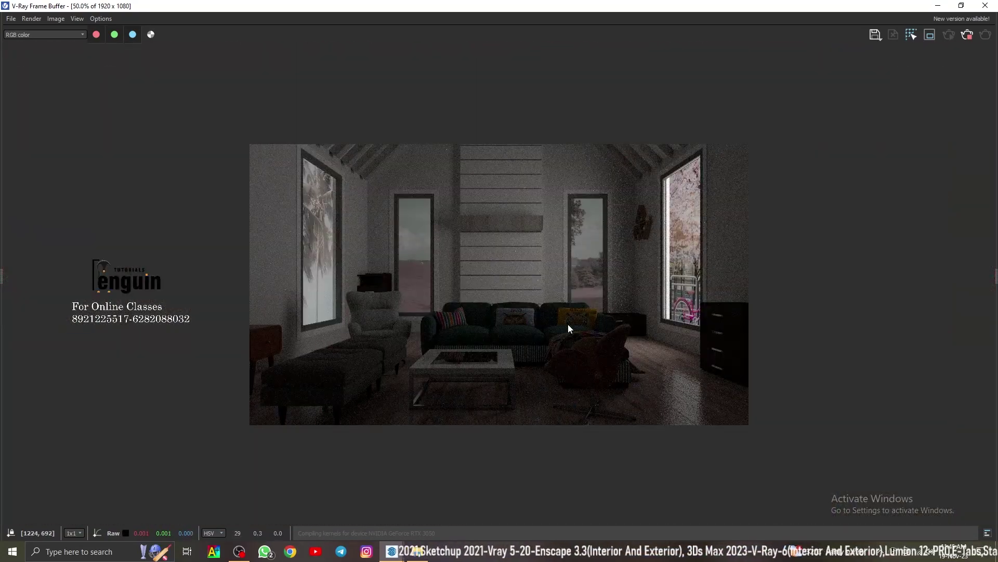
scroll(563, 320, "up", 2)
scroll(539, 335, "down", 2)
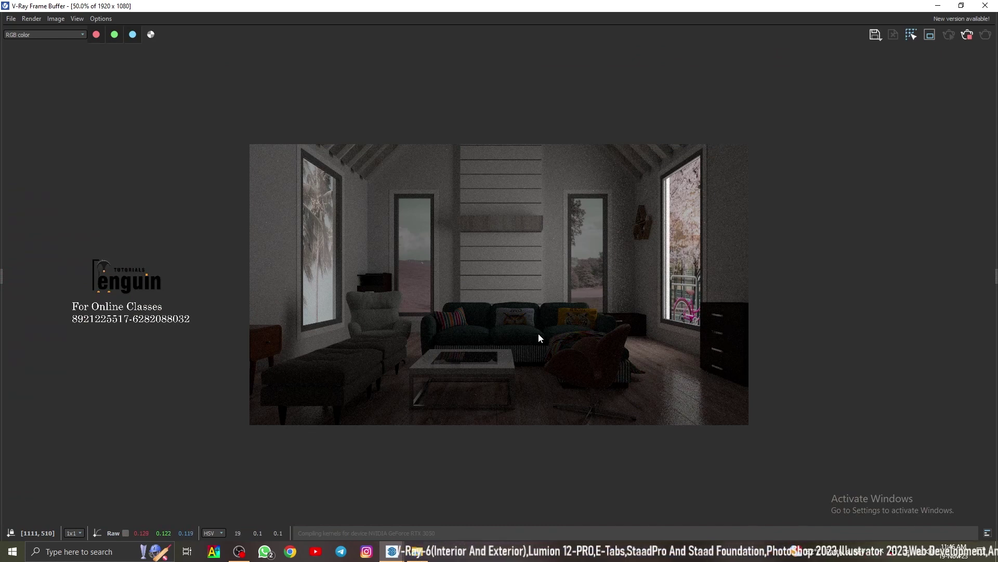
scroll(460, 378, "up", 1)
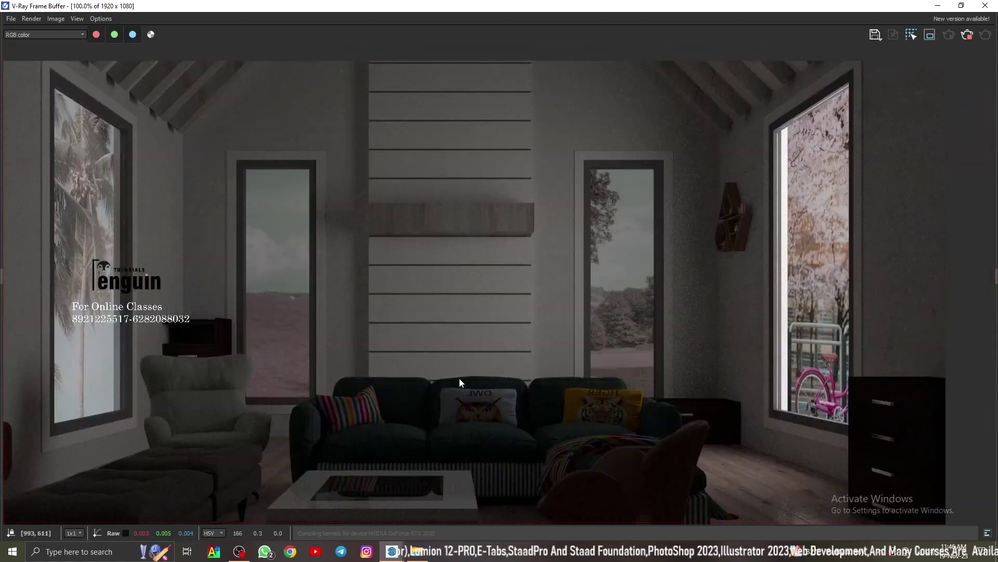
scroll(698, 186, "up", 1)
scroll(468, 364, "up", 1)
scroll(357, 341, "down", 2)
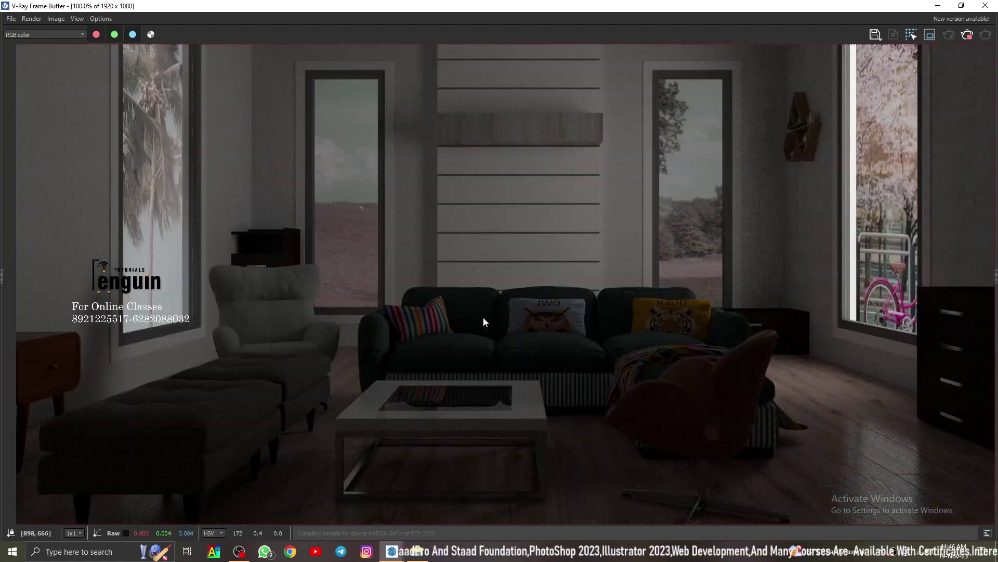
scroll(371, 409, "down", 1)
scroll(468, 374, "up", 1)
scroll(455, 357, "down", 1)
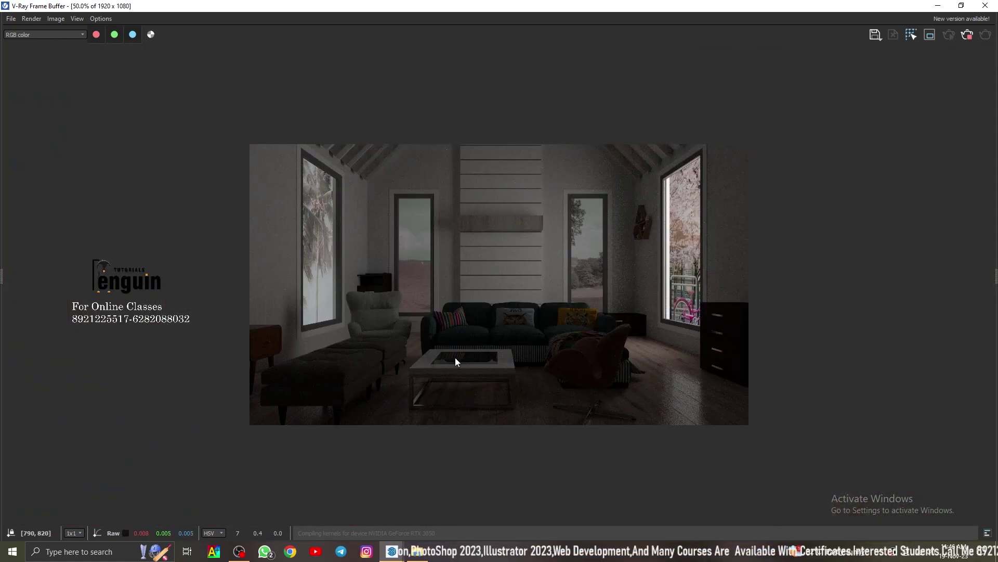
scroll(455, 357, "up", 1)
scroll(508, 222, "down", 1)
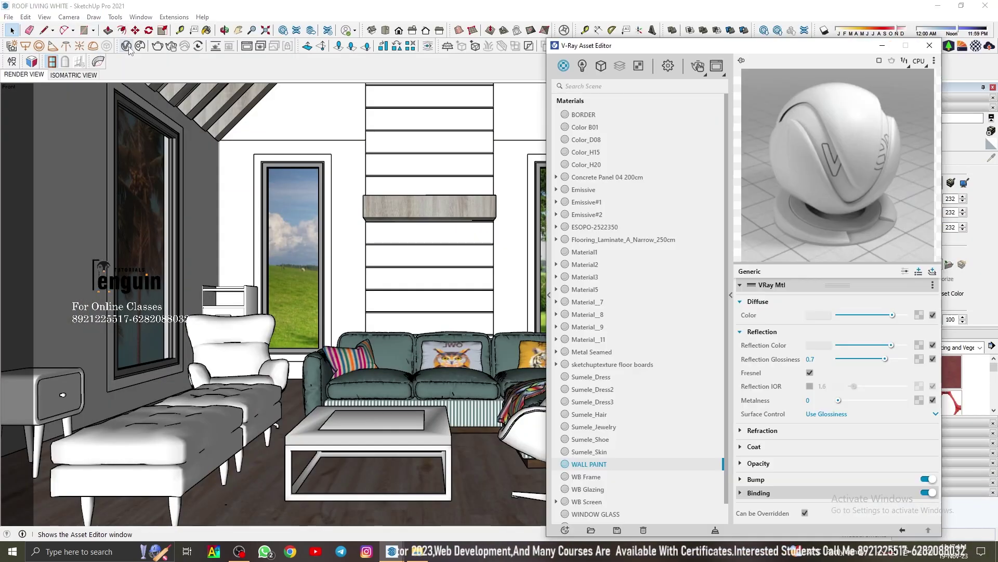
Step: Add Concrete_Ceiling_M01_2m from the Cosmos library and paint it onto the back wall
left_click(366, 110)
left_click_drag(654, 203, 643, 209)
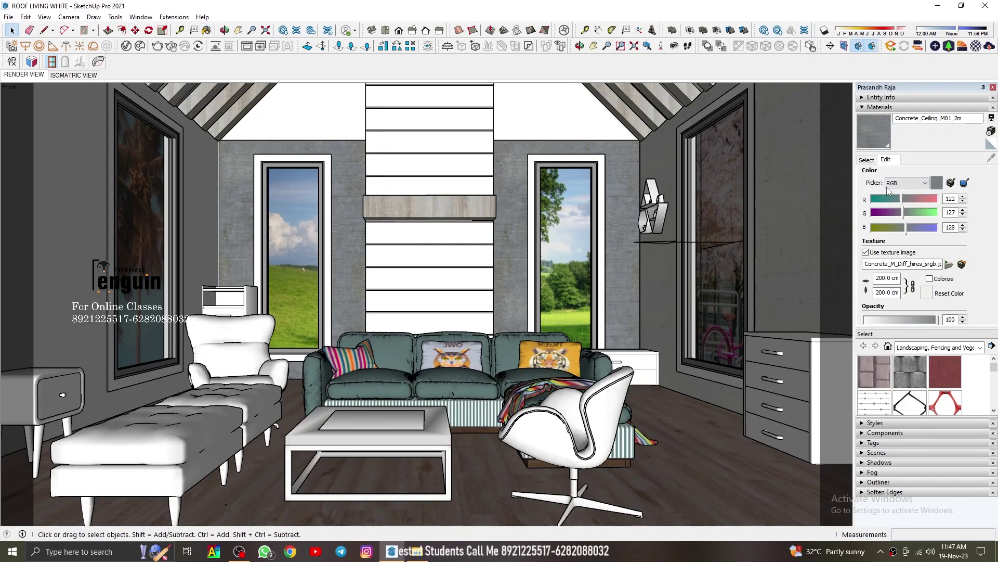
key("space")
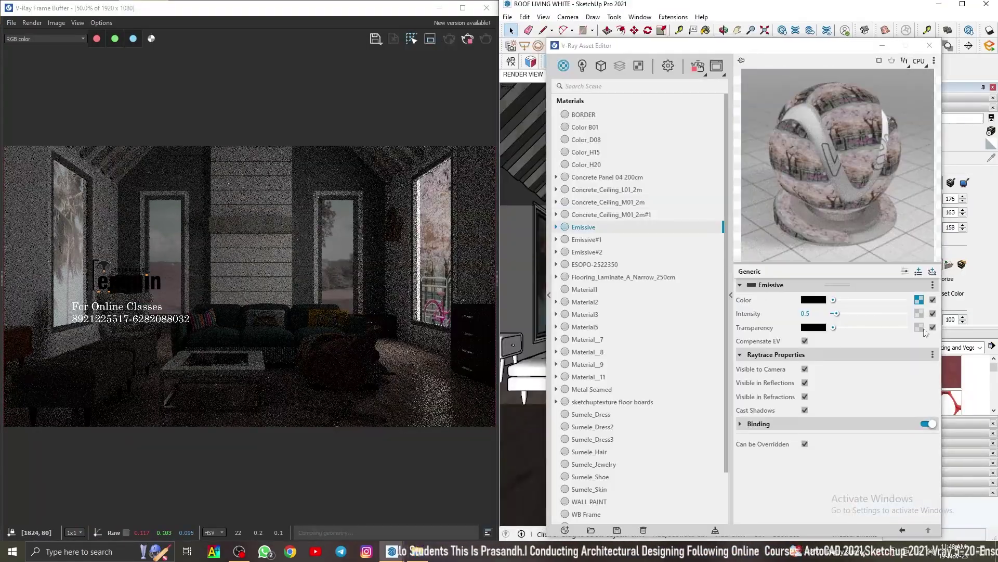
Step: Check the Emissive outdoor bitmap, review Emissive#1, and set Emissive#2's intensity to 2
left_click(920, 327)
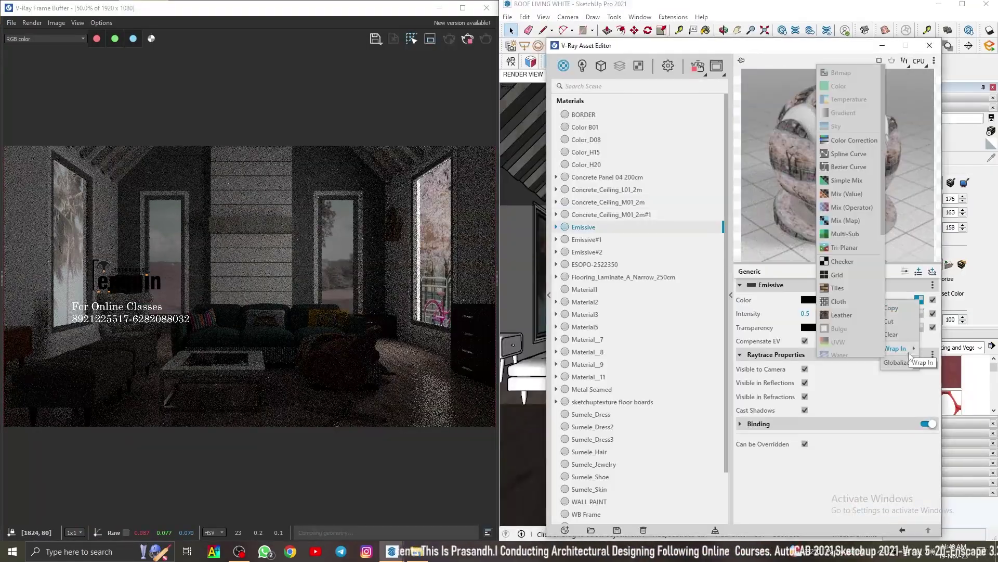
left_click(871, 331)
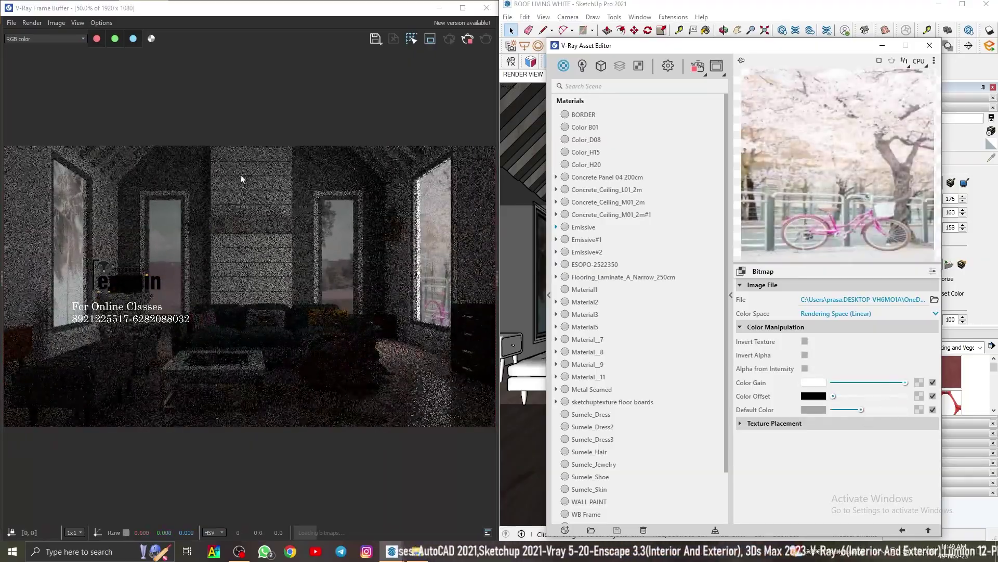
left_click(587, 239)
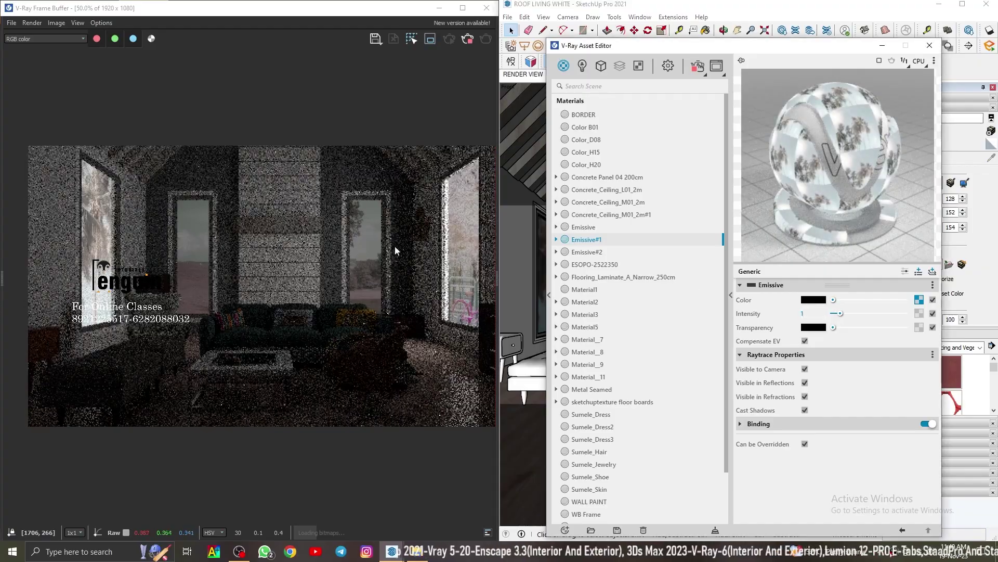
left_click(586, 253)
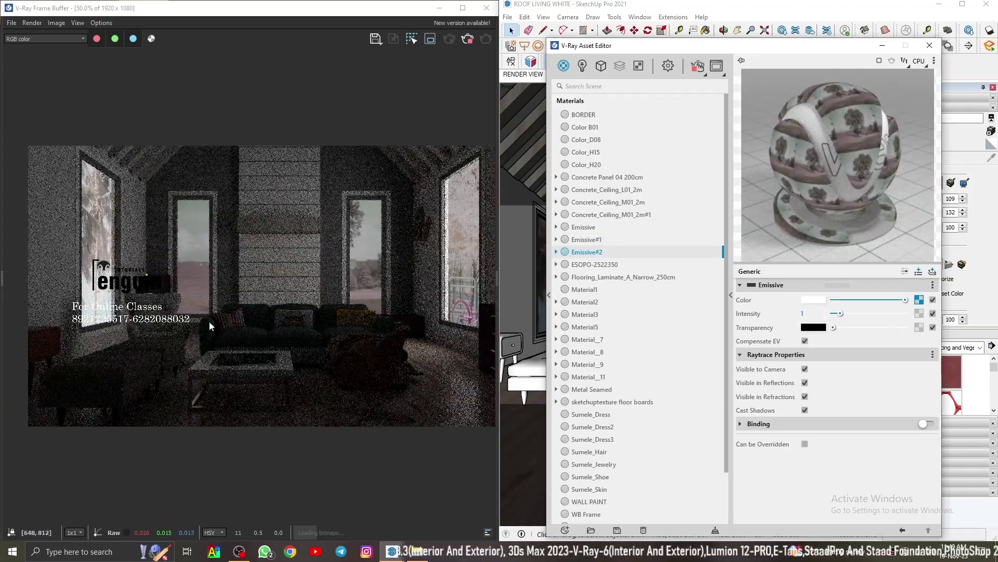
key("Up")
key("Up")
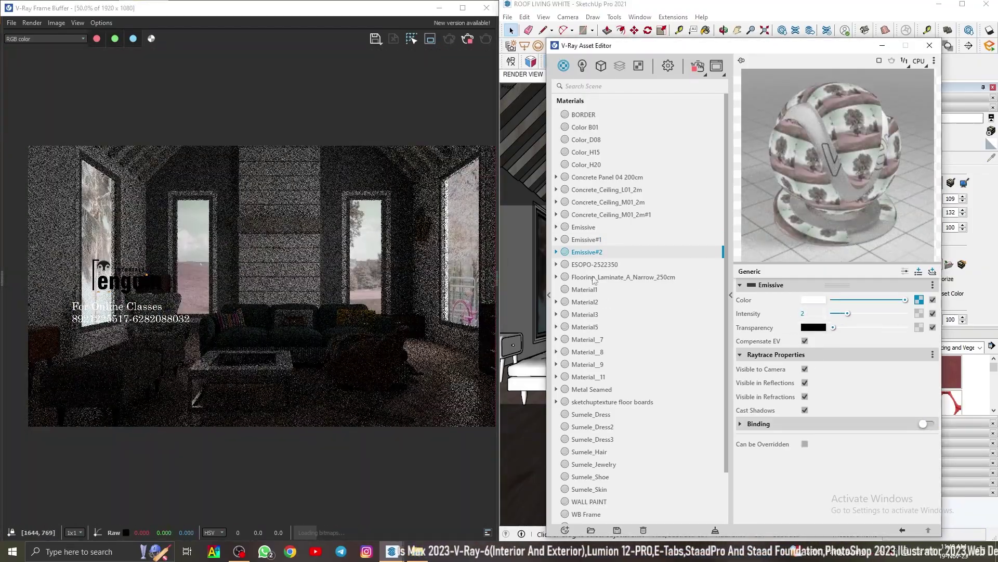
key("Return")
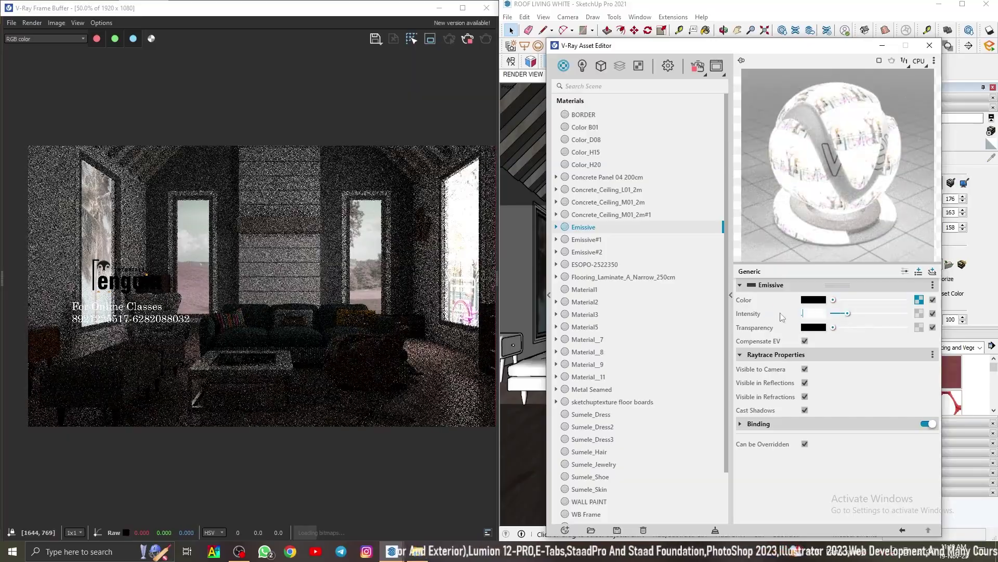
key("Down")
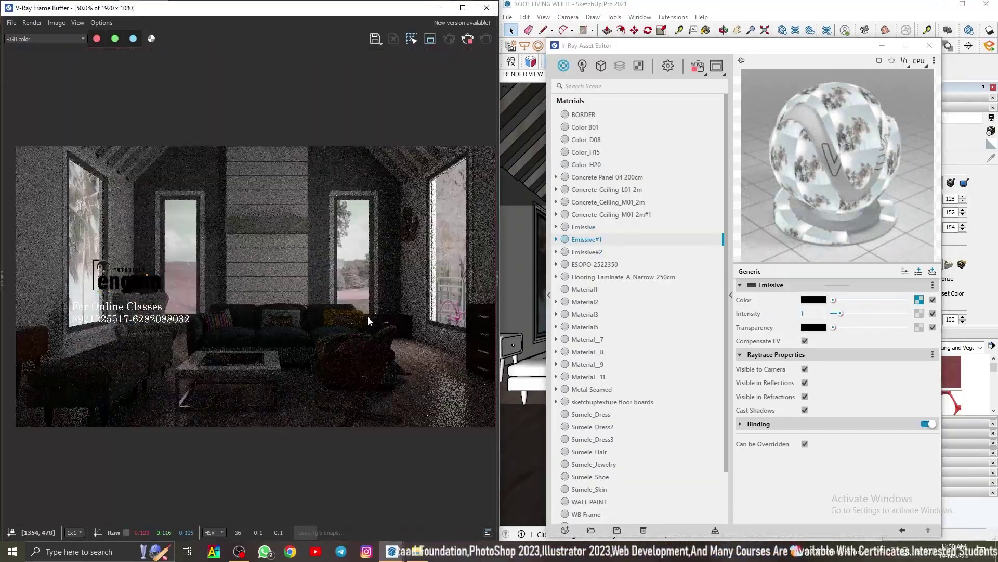
scroll(367, 316, "up", 2)
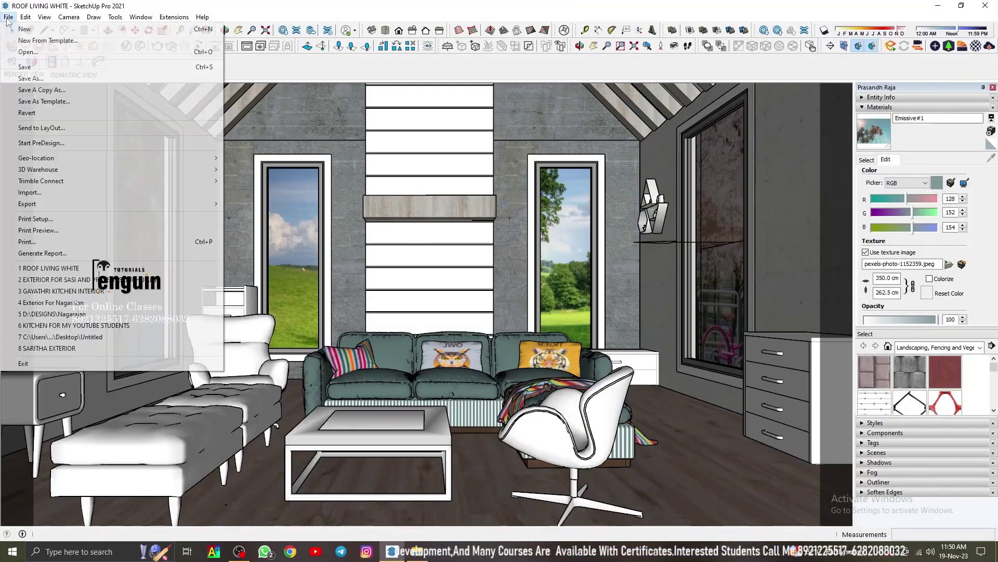
Step: Zoom in to check the plant on the dresser, then pick a flower vase model
left_click(874, 159)
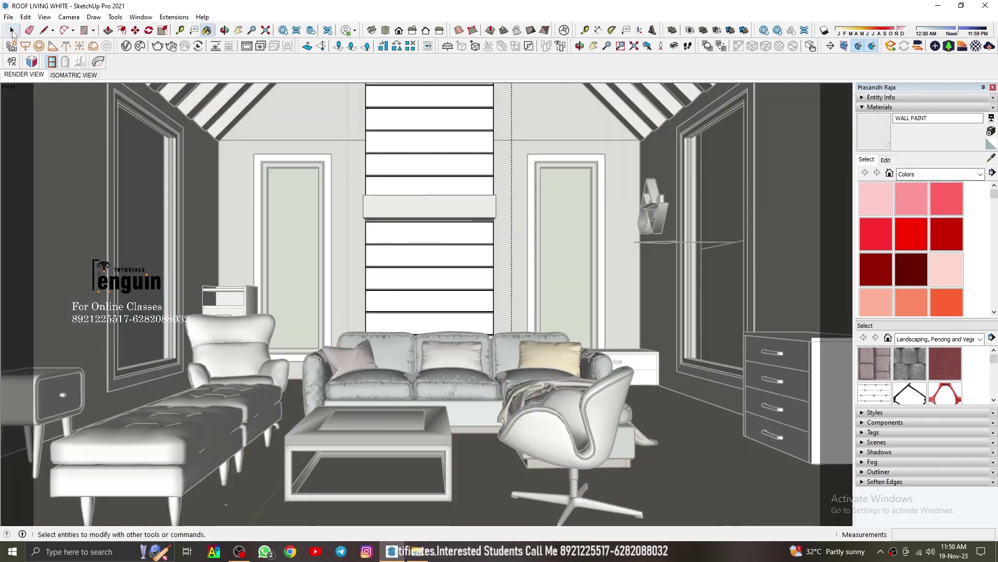
left_click(12, 31)
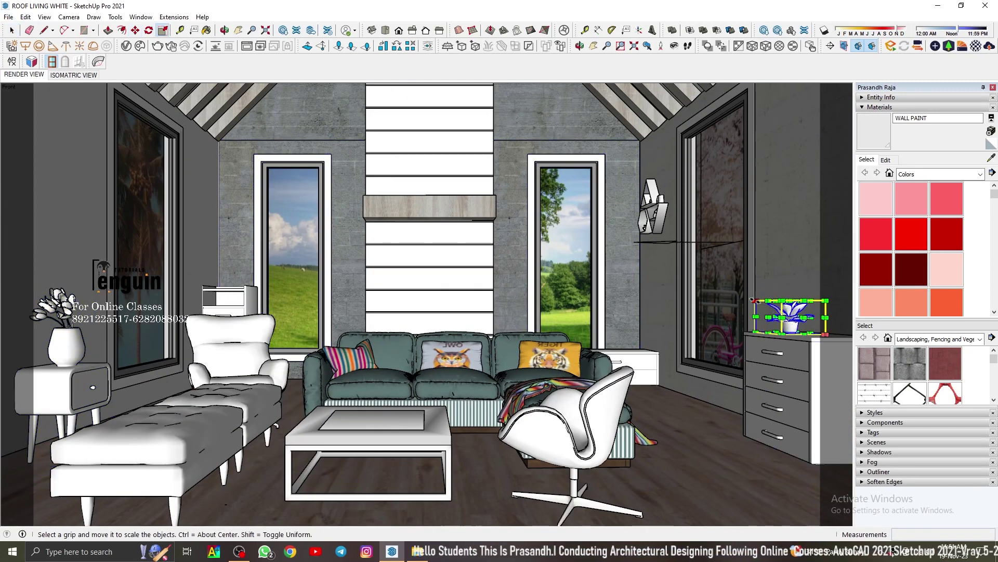
right_click(791, 293)
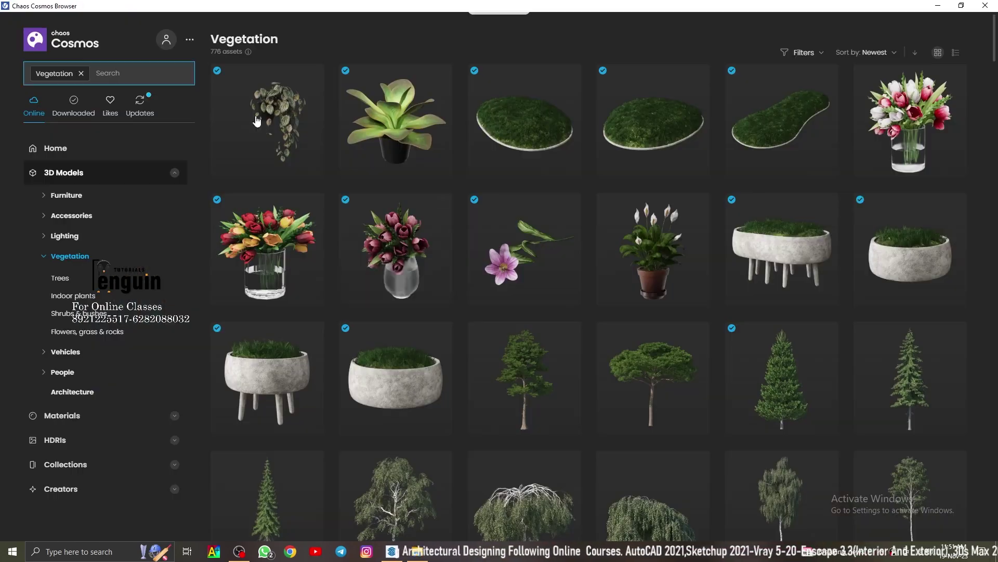
left_click(263, 250)
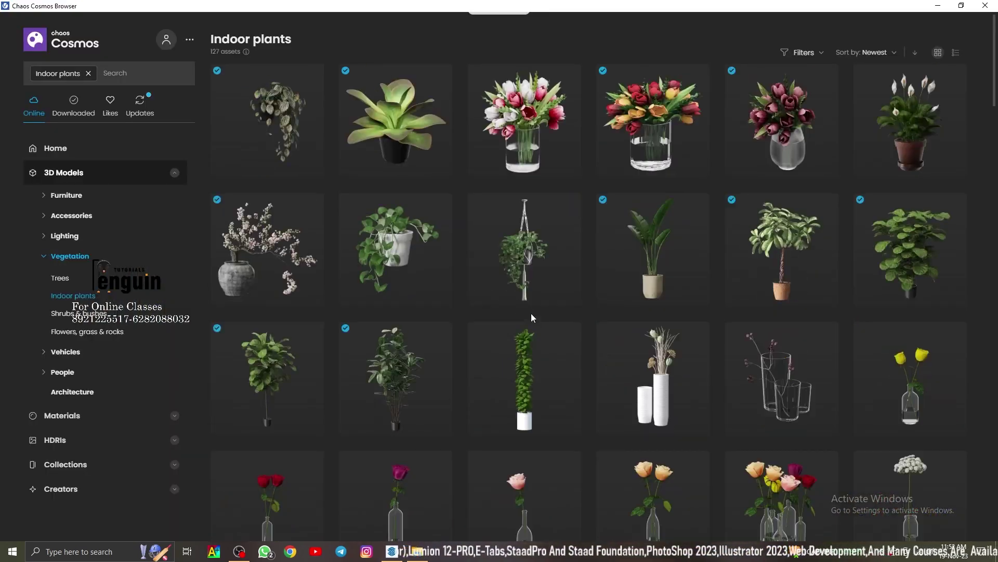
Step: Place the pencil cup on the window cabinet and zoom onto the flower pot
scroll(510, 323, "down", 5)
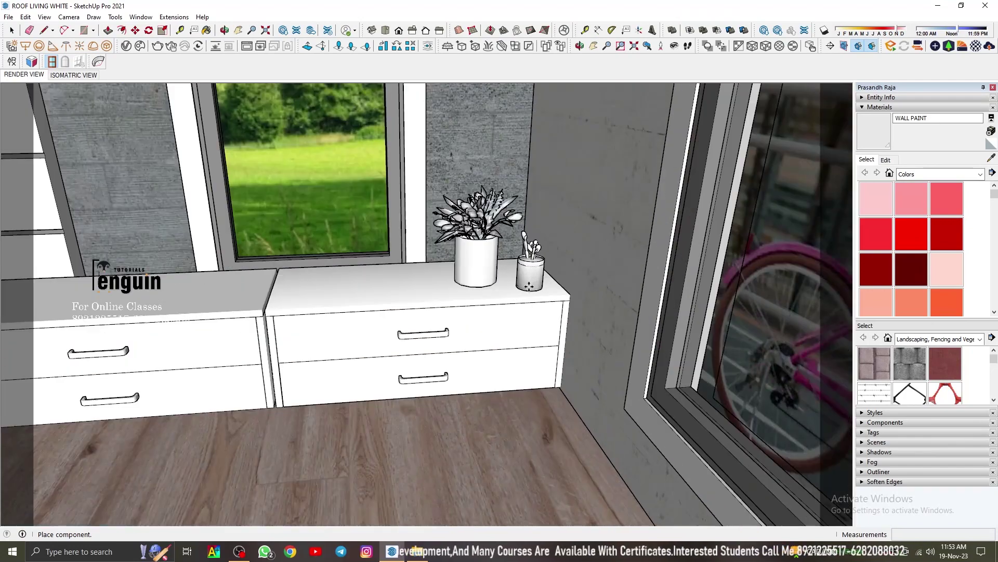
left_click(529, 286)
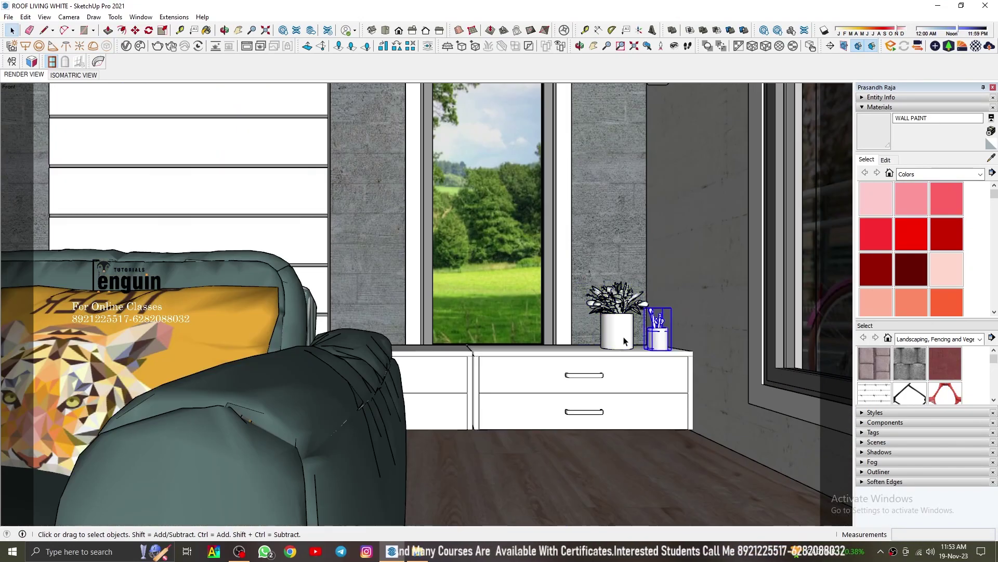
right_click(641, 281)
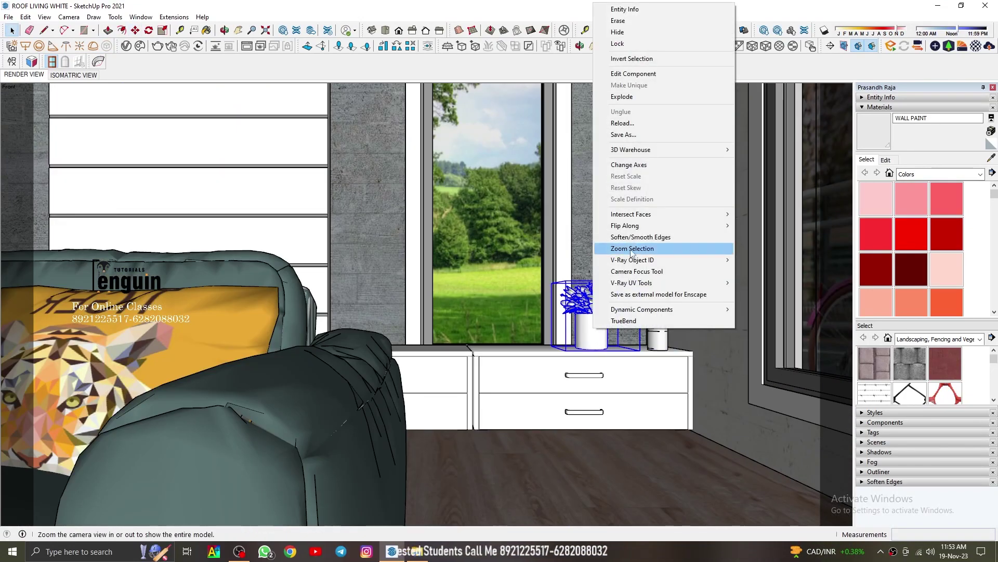
left_click(639, 248)
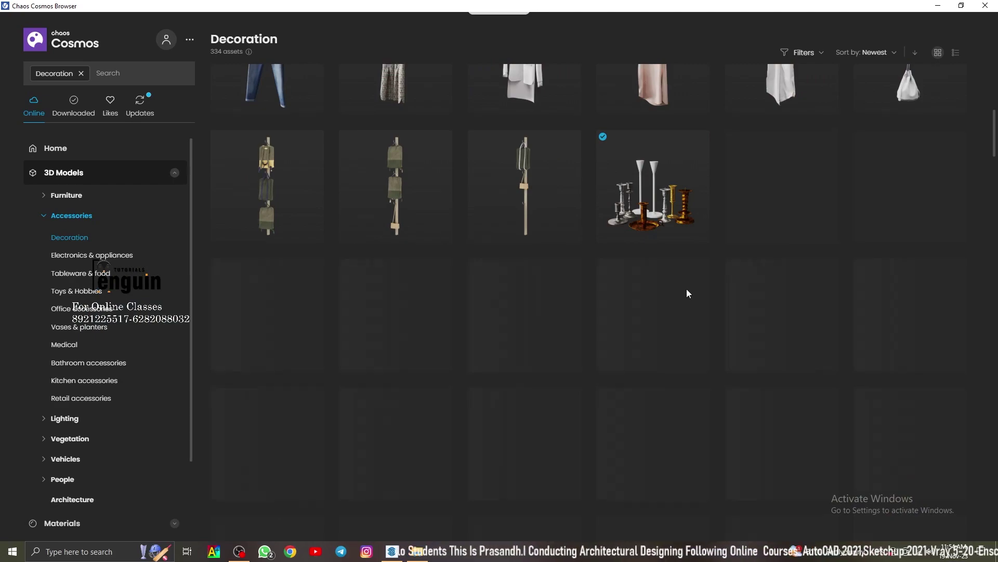
scroll(687, 290, "up", 2)
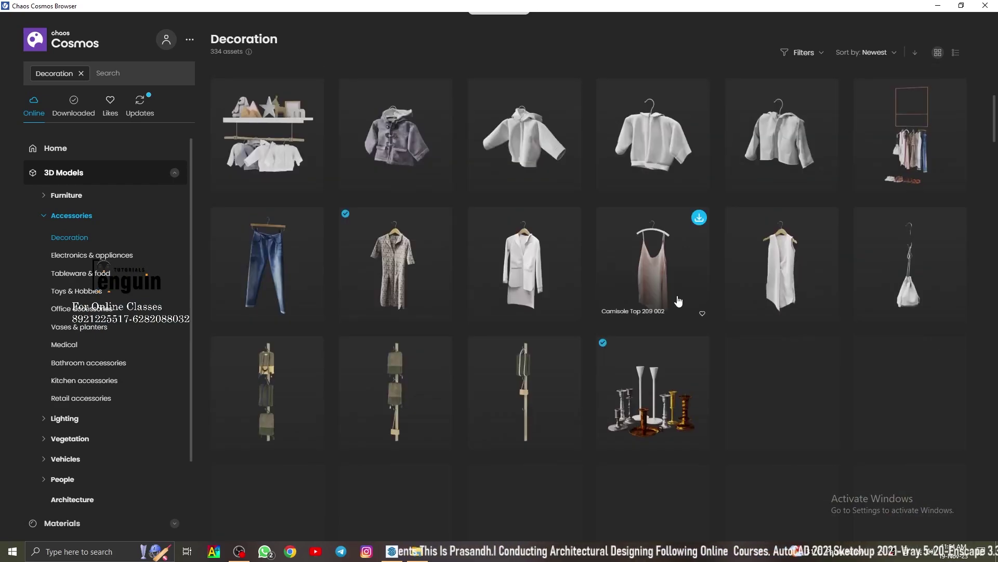
scroll(687, 290, "up", 5)
Step: Import the decorative flower bowl and the downloaded Bag Rack 209 005 01 into the room
left_click(956, 148)
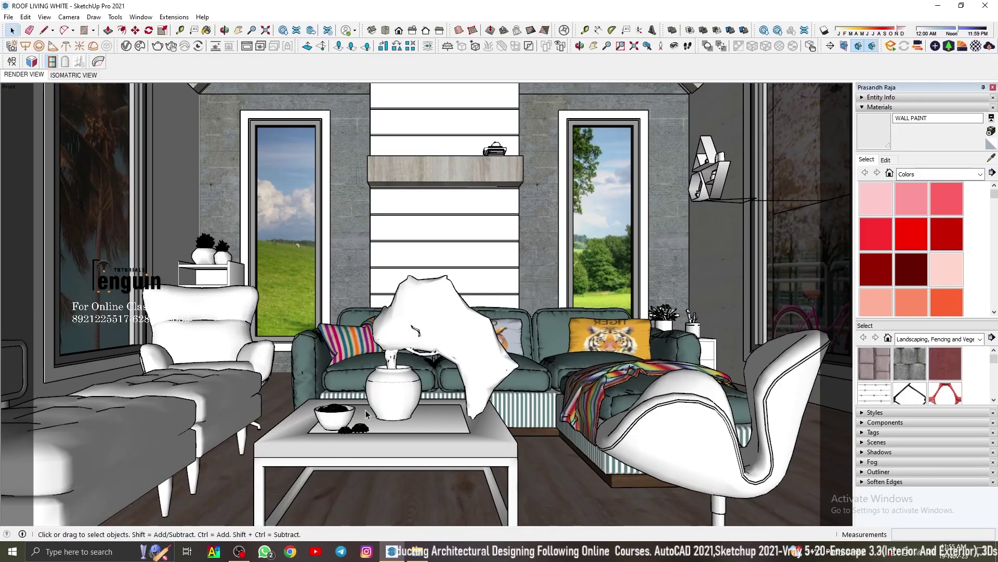
scroll(625, 301, "down", 5)
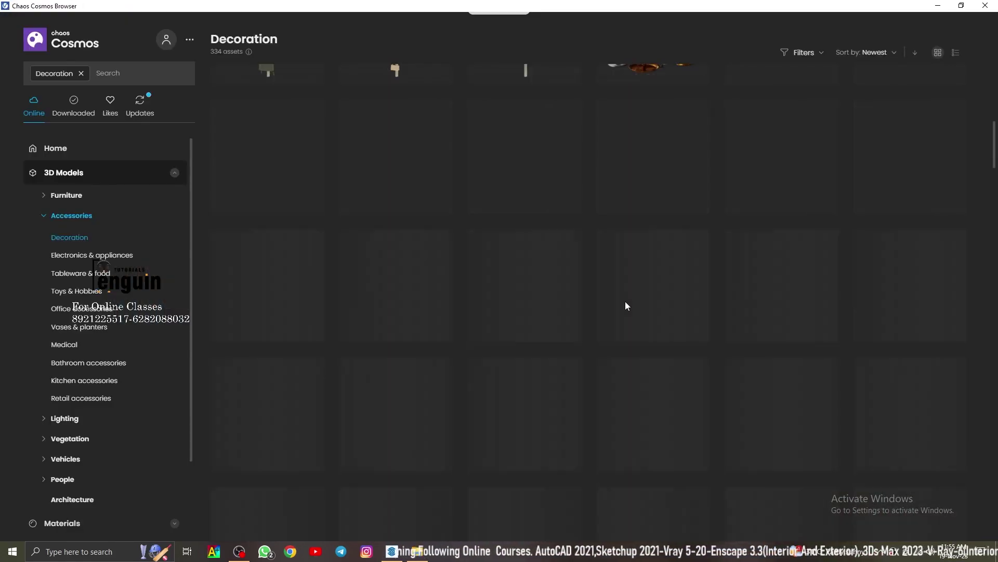
left_click(626, 309)
left_click(688, 69)
left_click(748, 69)
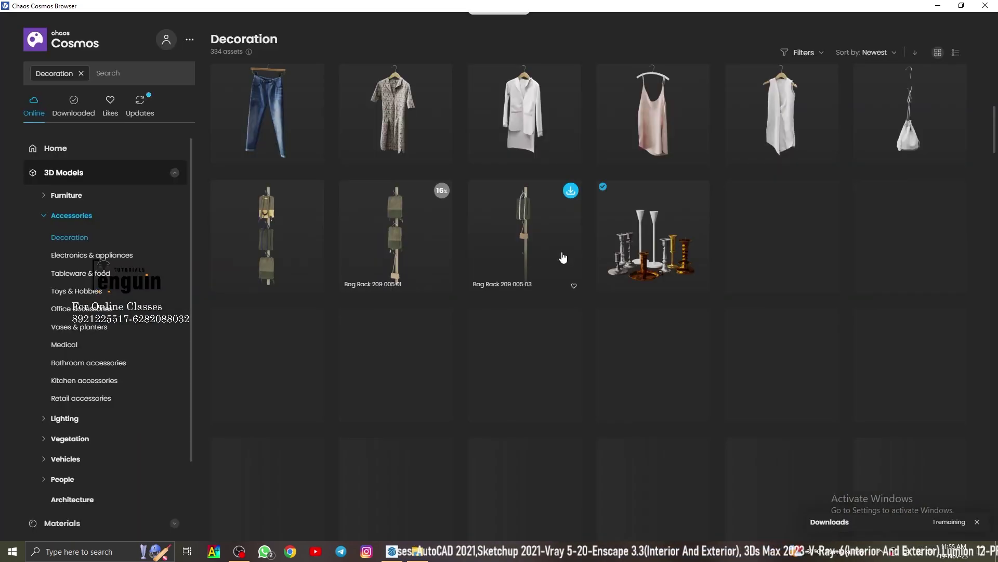
left_click(442, 191)
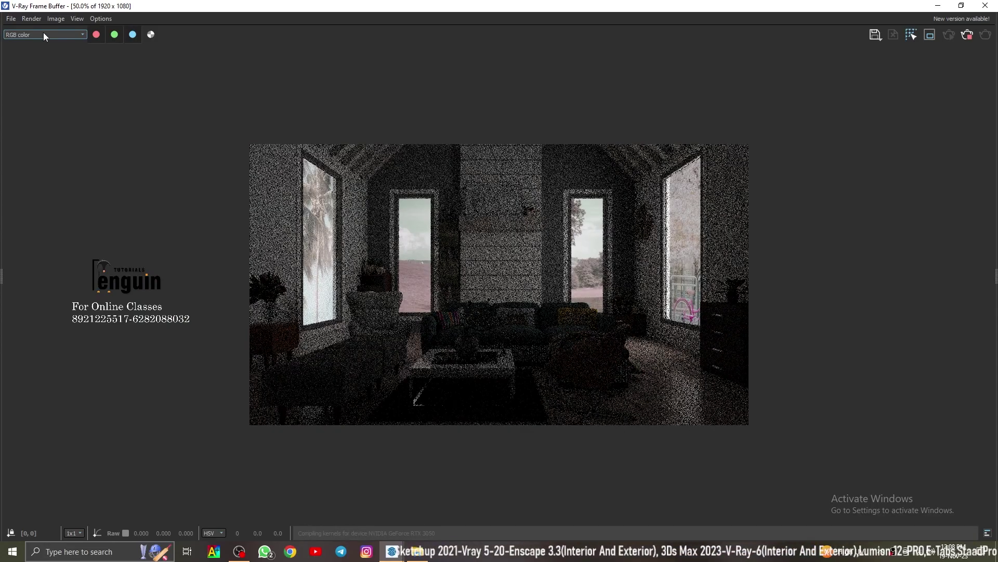
Step: In the V-Ray LightMix, set Rectangle Light#4 2's multiplier to 10
scroll(422, 243, "up", 2)
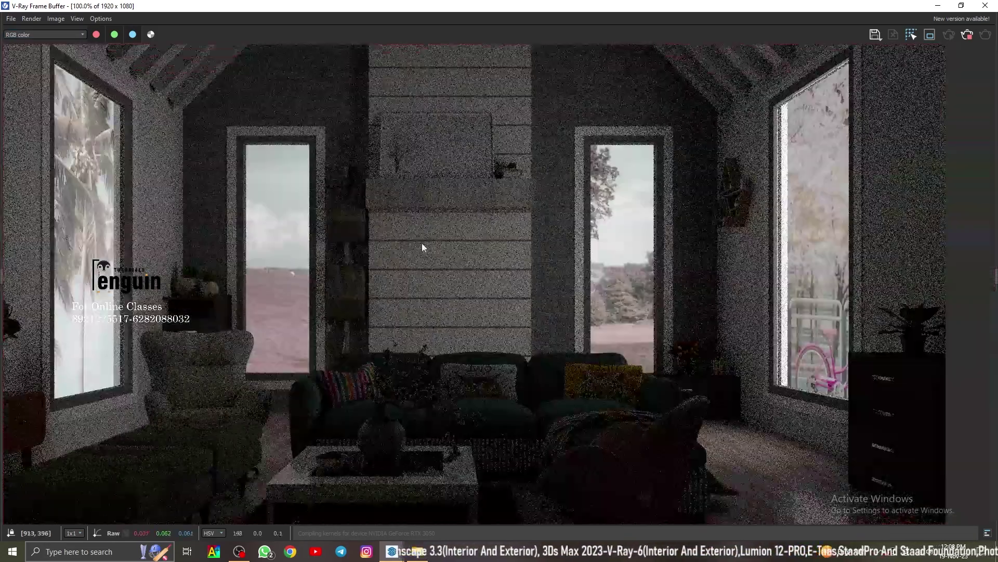
scroll(398, 197, "up", 2)
scroll(398, 198, "up", 2)
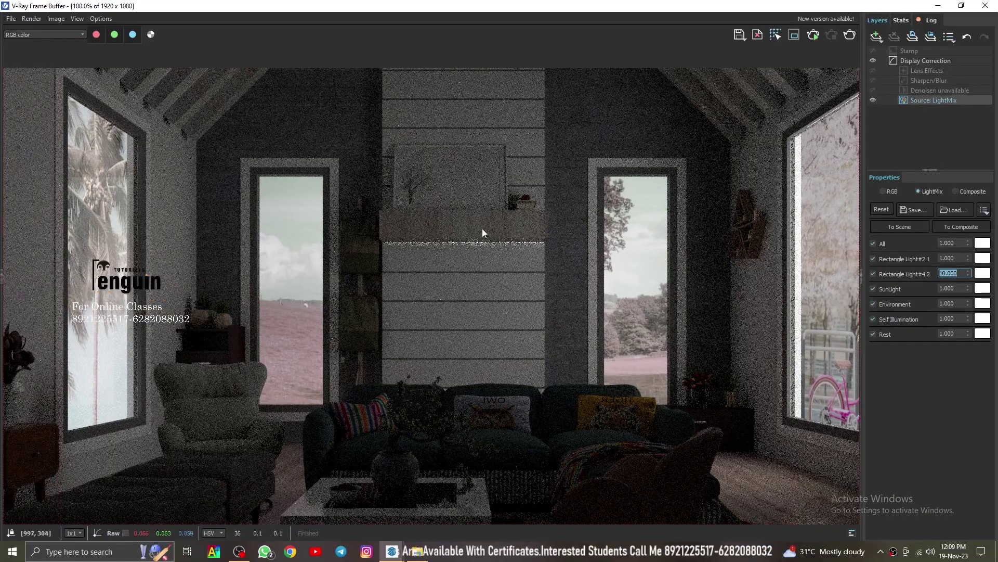
type("10")
key("Return")
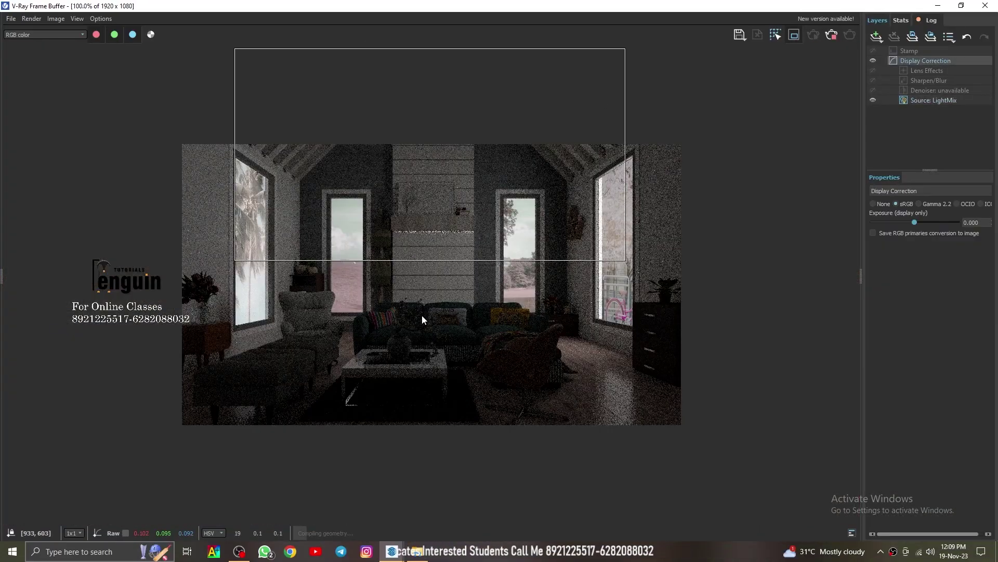